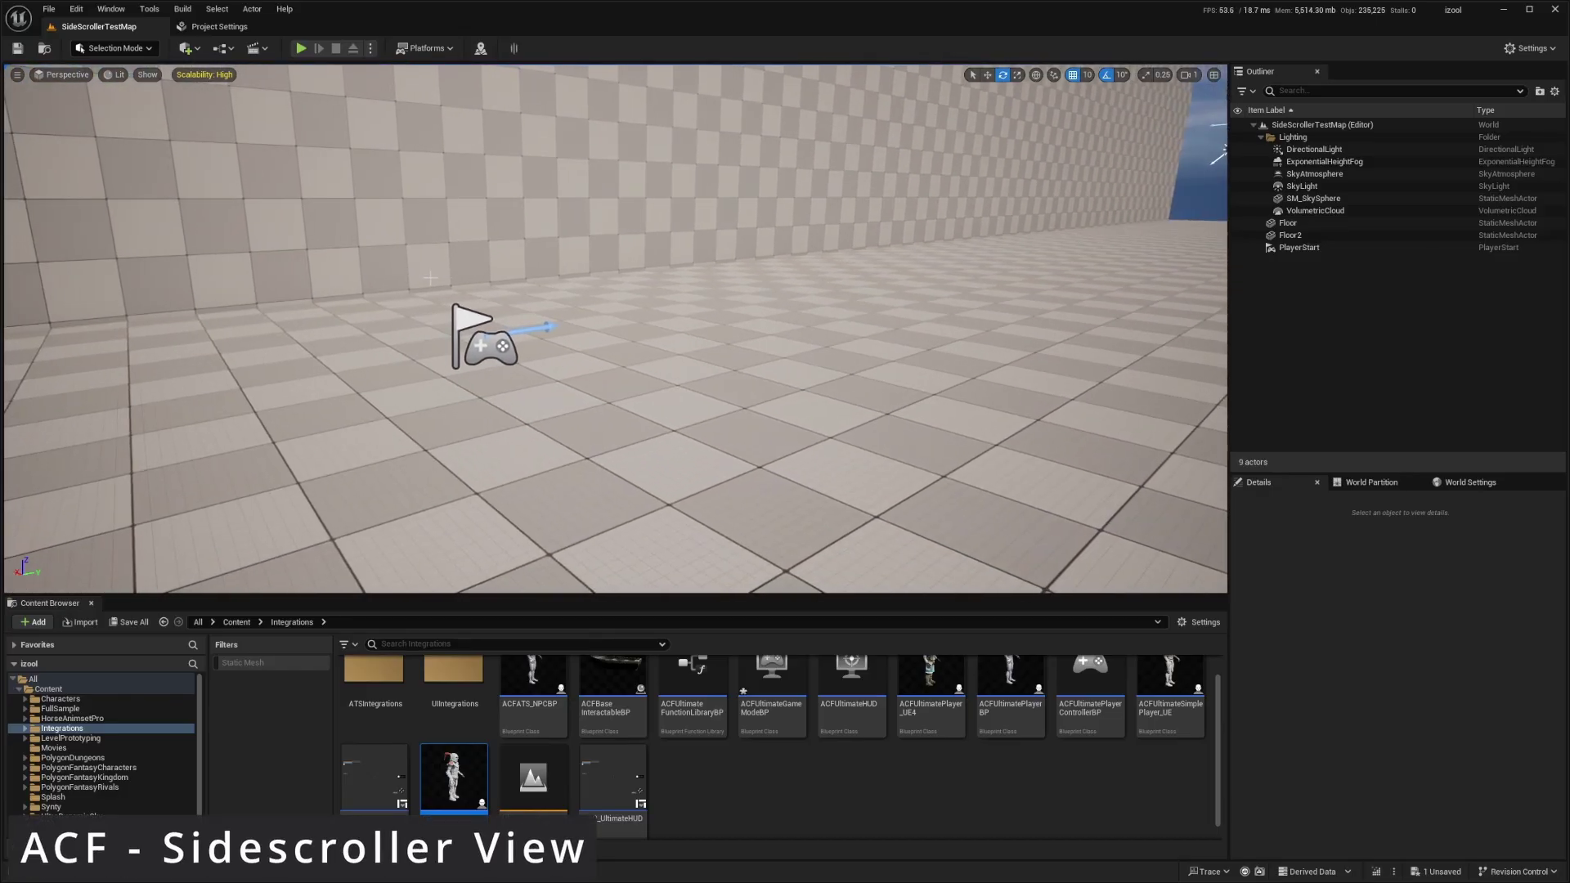
Play the side-scroller test level, move the character sideways to check the camera view, and stop the session.
key("alt+p")
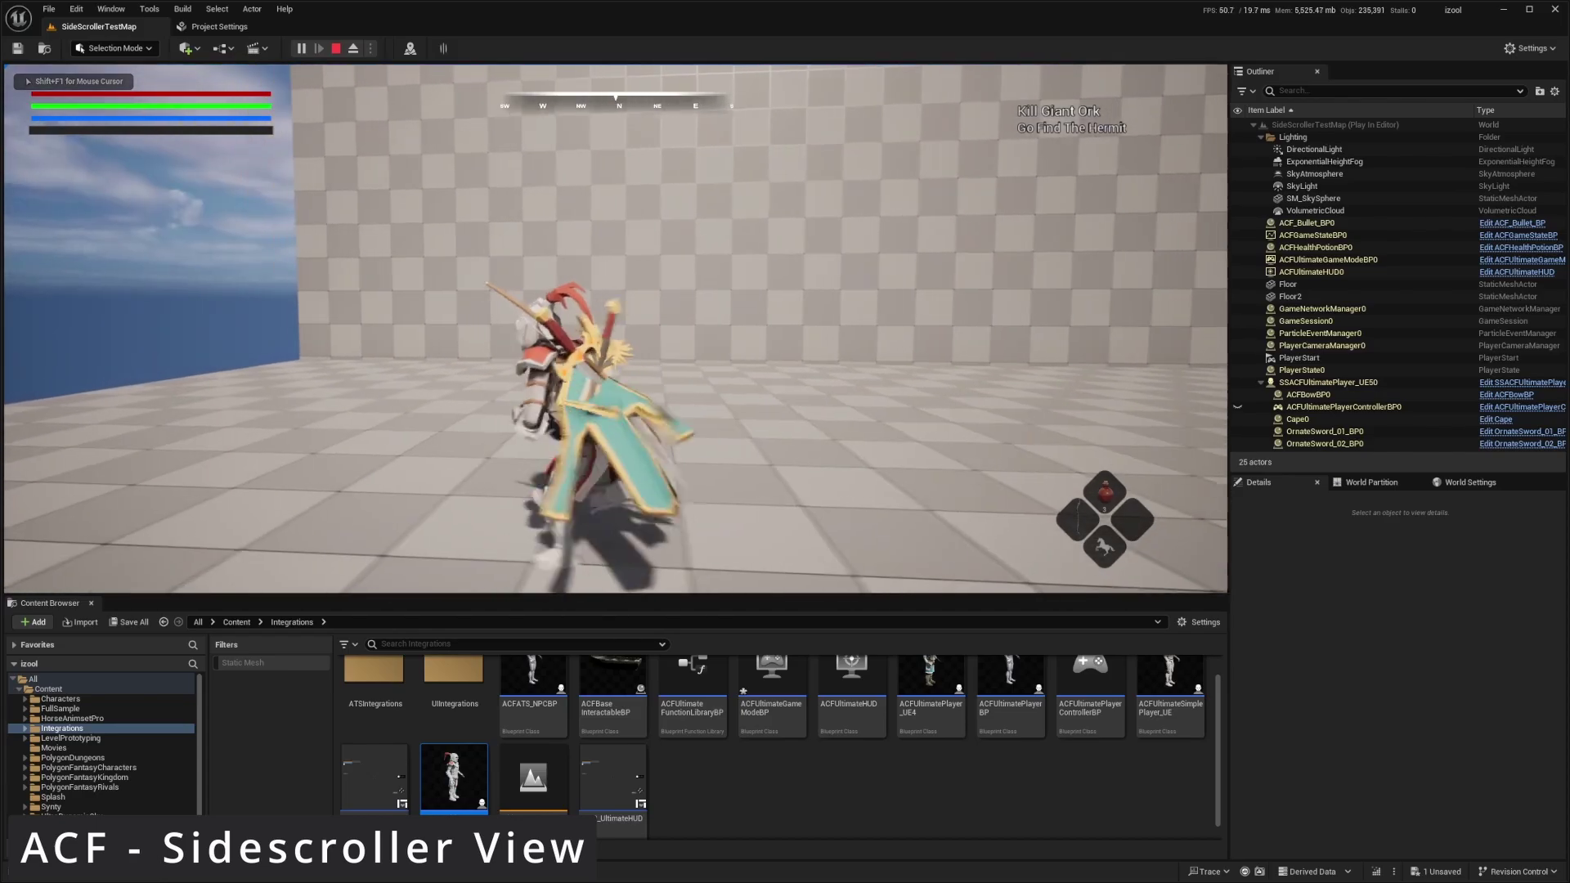
key("a")
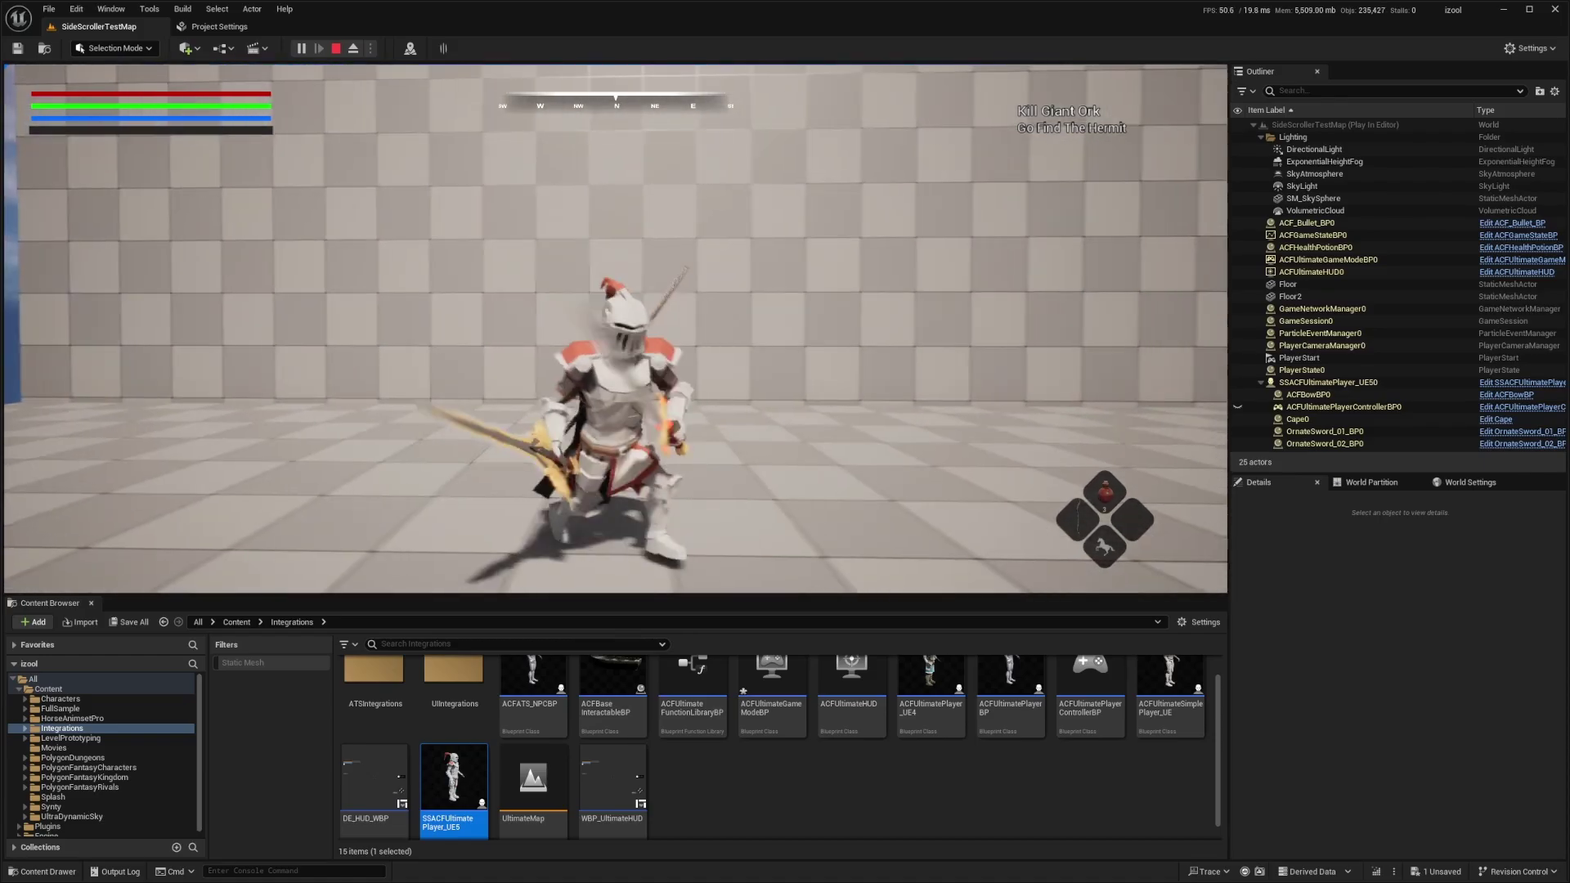
key("Escape")
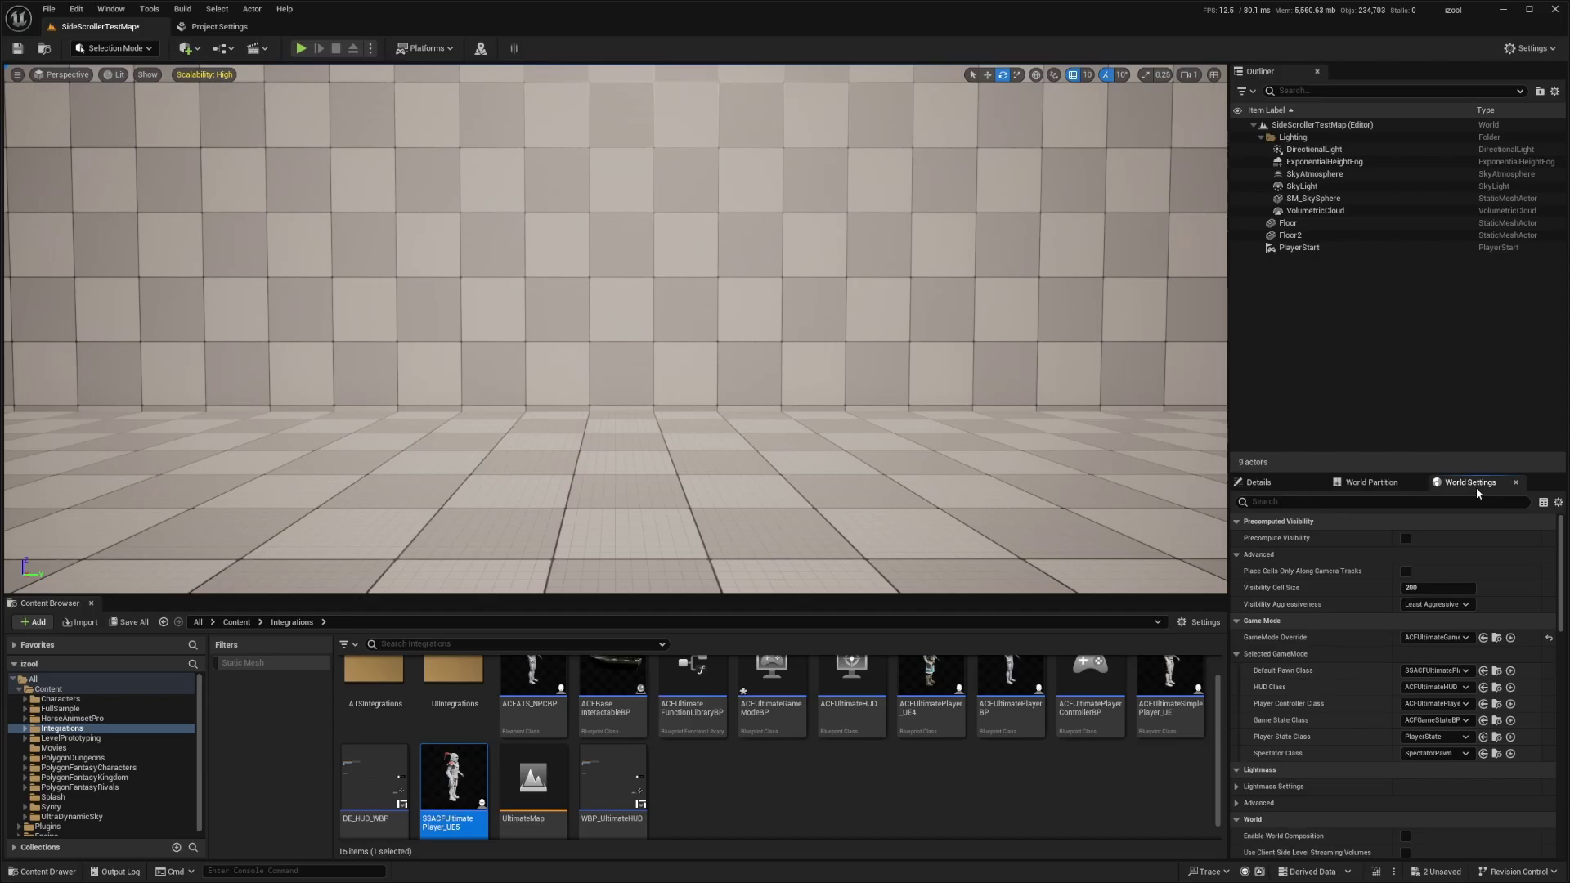
Examine the test level's floor, back wall and player start from several viewpoints.
right_click_drag(981, 425, 1145, 482)
key("s")
scroll(1030, 434, "up", 4)
left_click(638, 425)
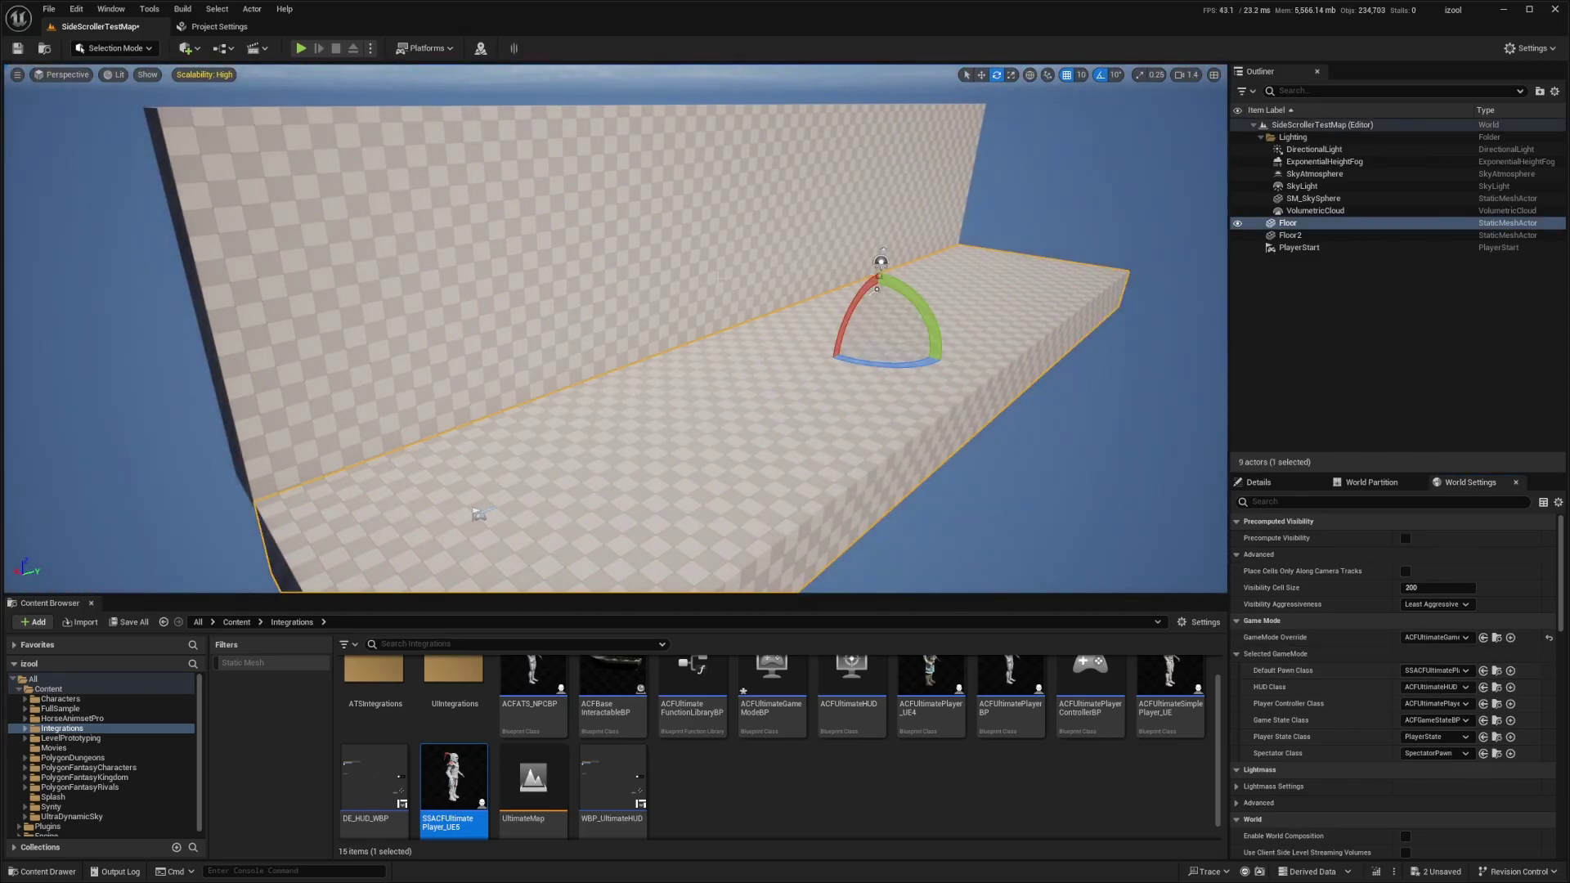
left_click(719, 276)
right_click_drag(719, 276, 949, 237)
key("w")
left_click(718, 282)
key("w")
scroll(718, 282, "down", 2)
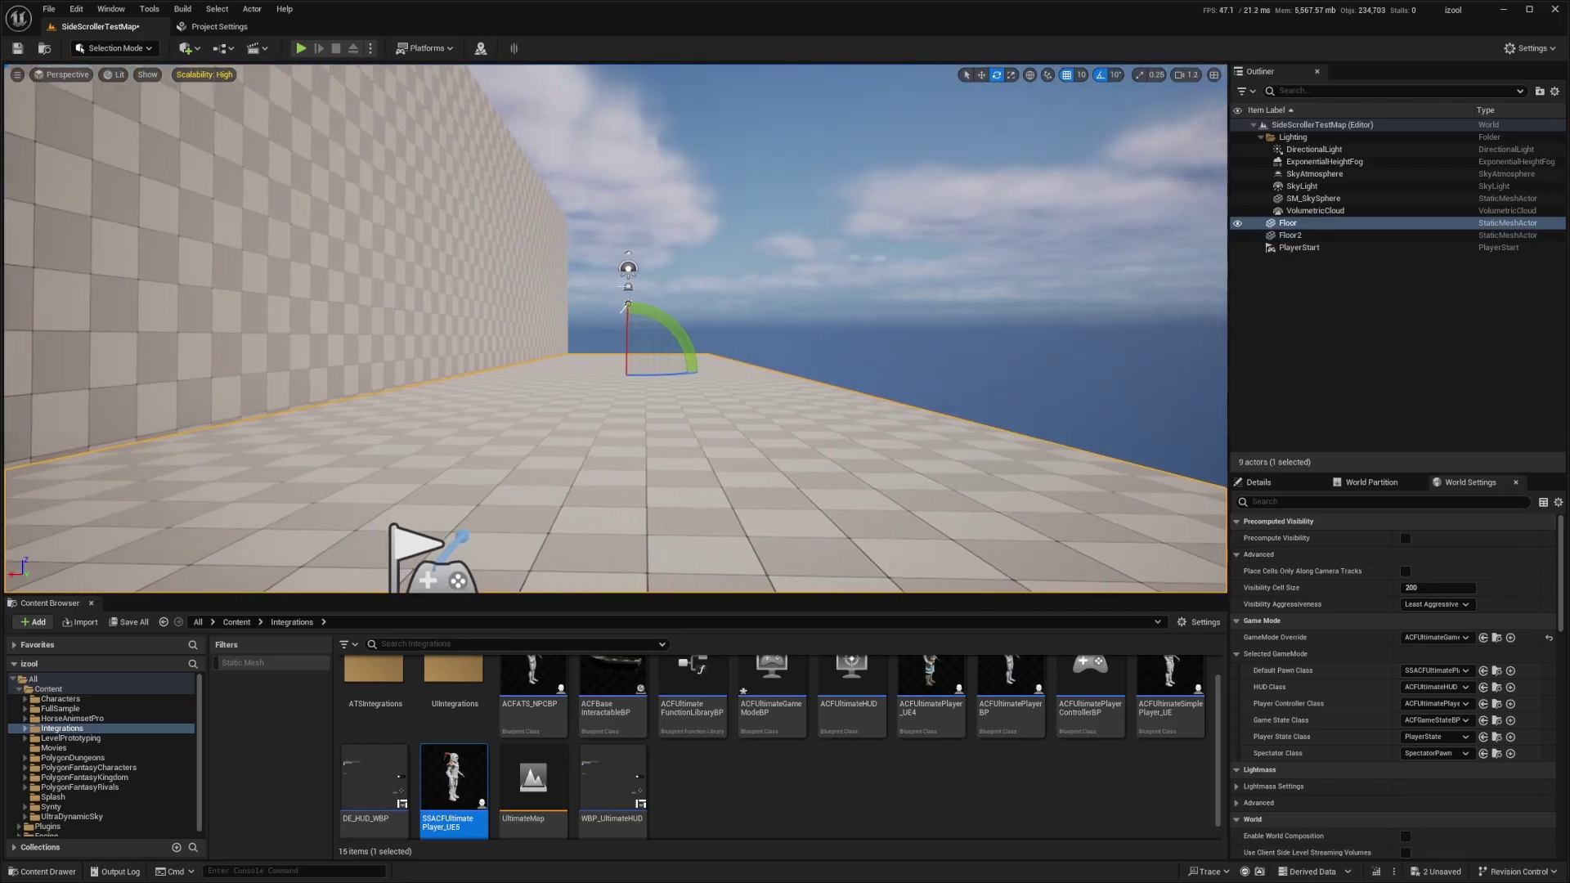
right_click_drag(627, 305, 556, 315)
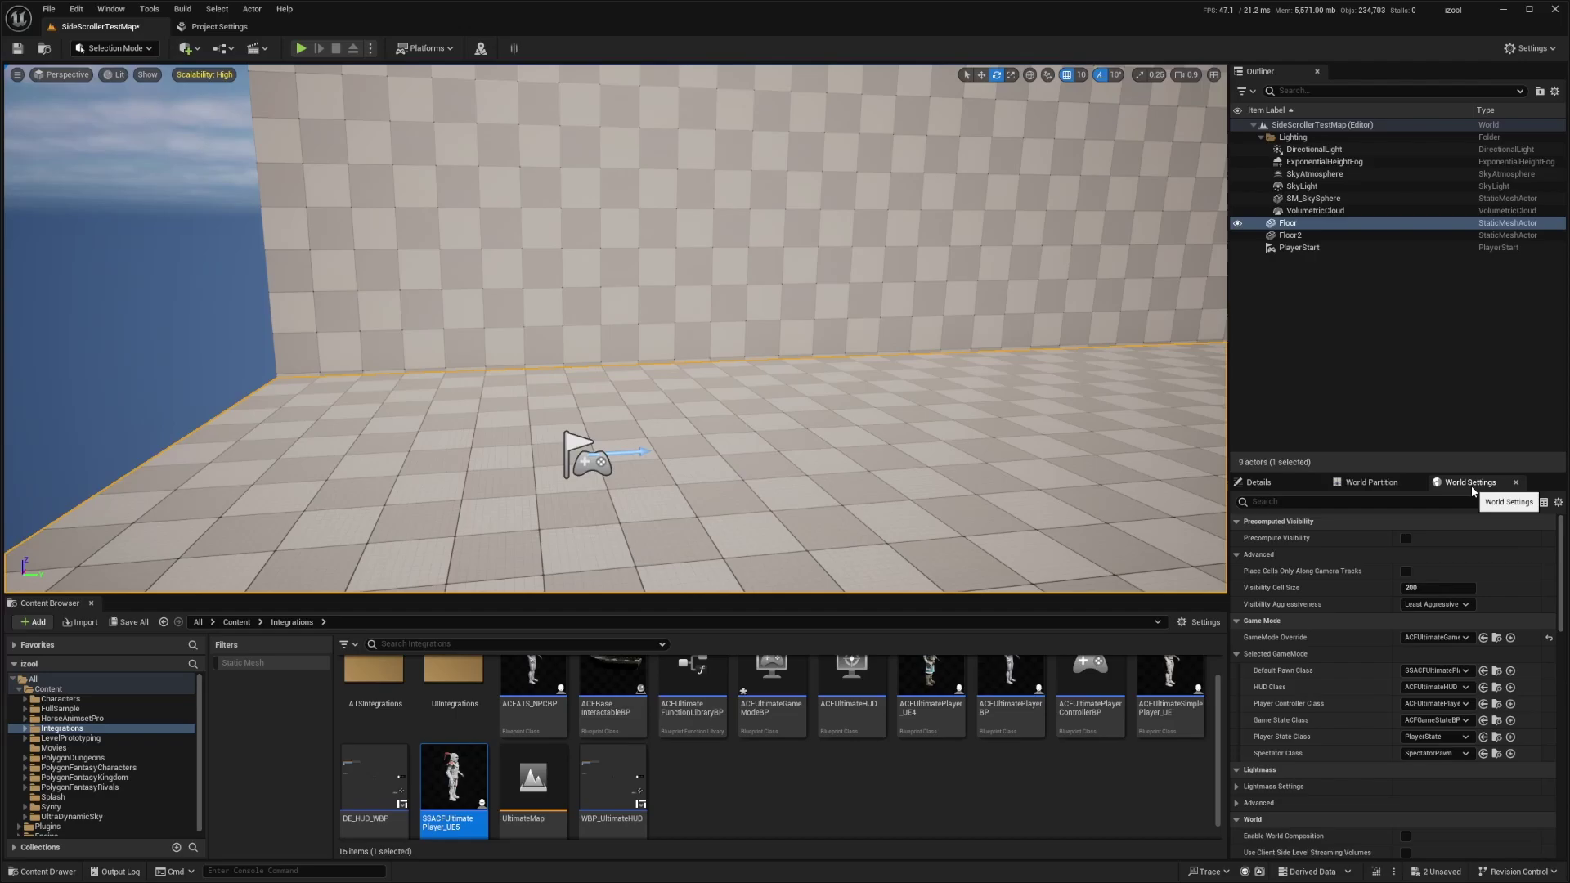
Locate the level's Player Controller Class asset, ACFUltimatePlayerControllerBP, and open it for editing.
left_click(116, 10)
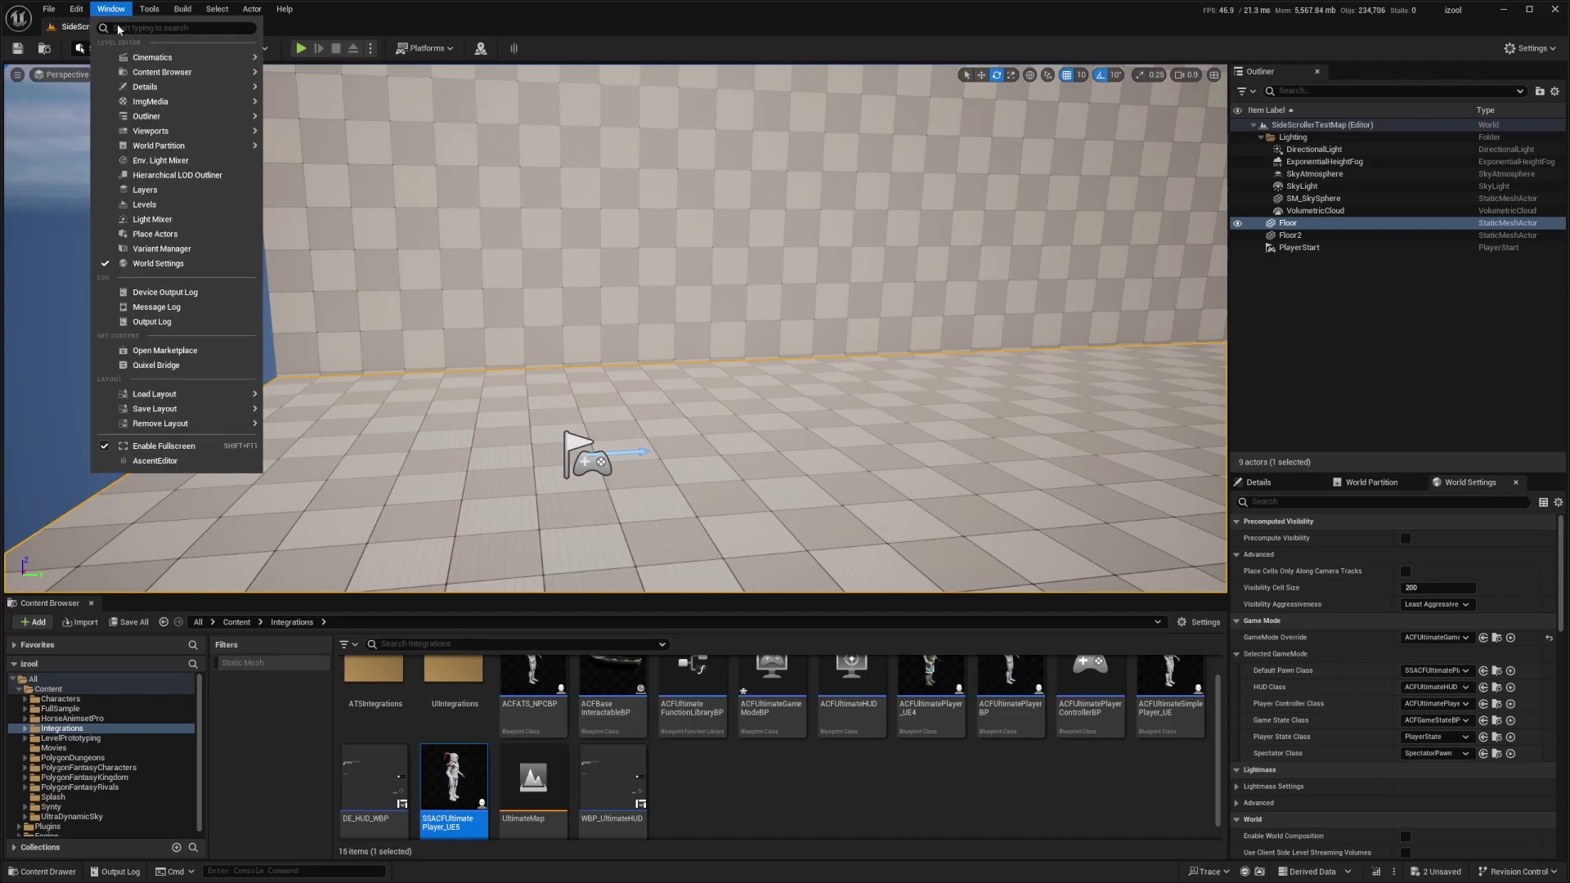
left_click(1292, 651)
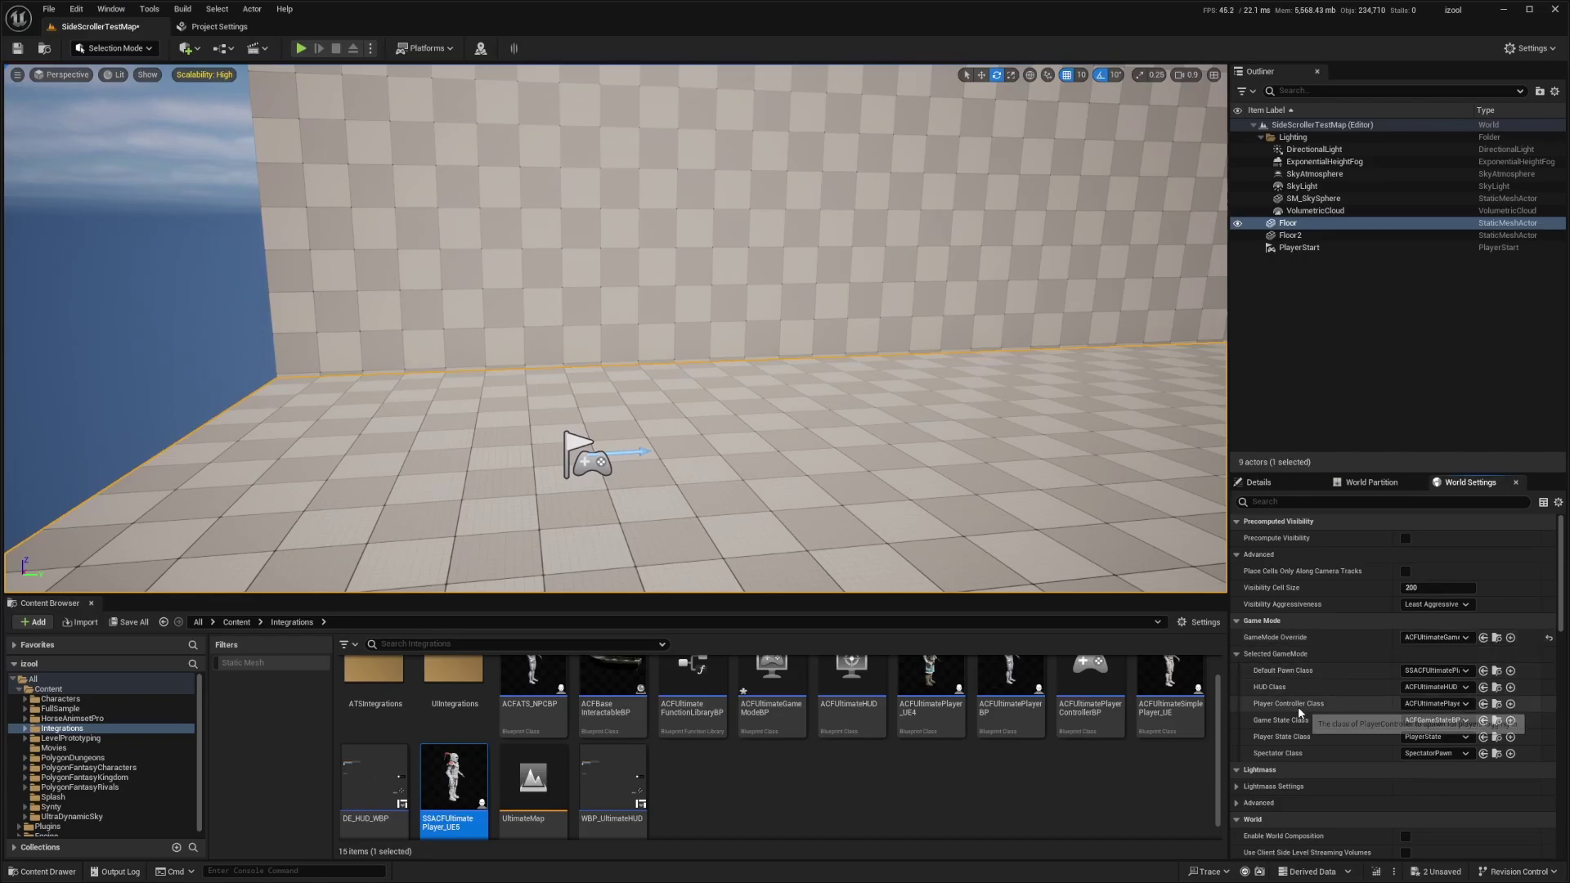
left_click(1498, 706)
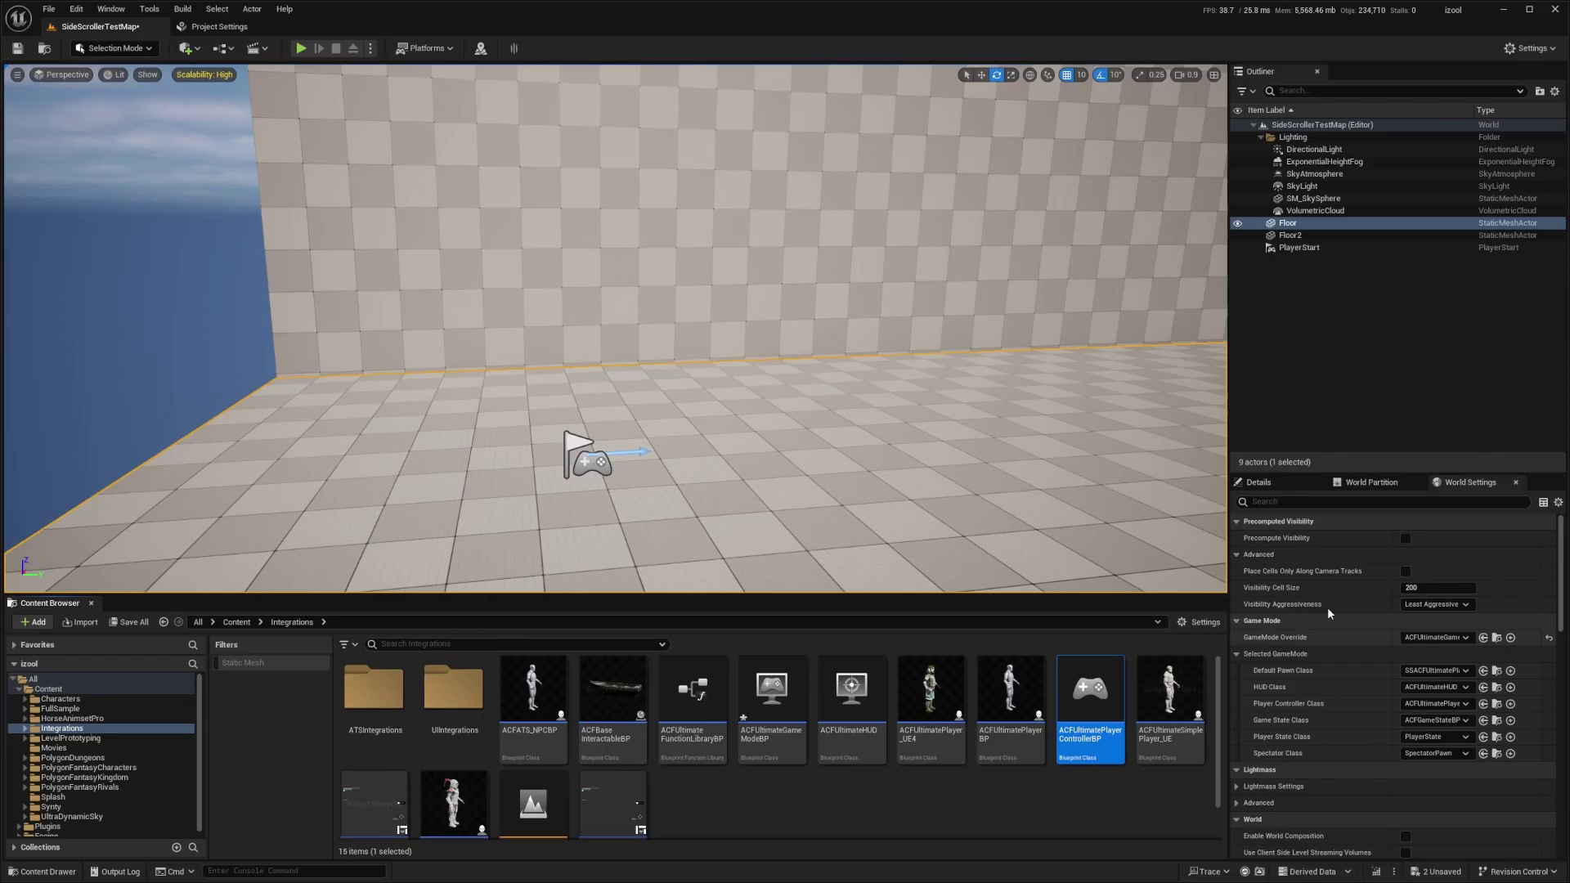
double_click(1105, 698)
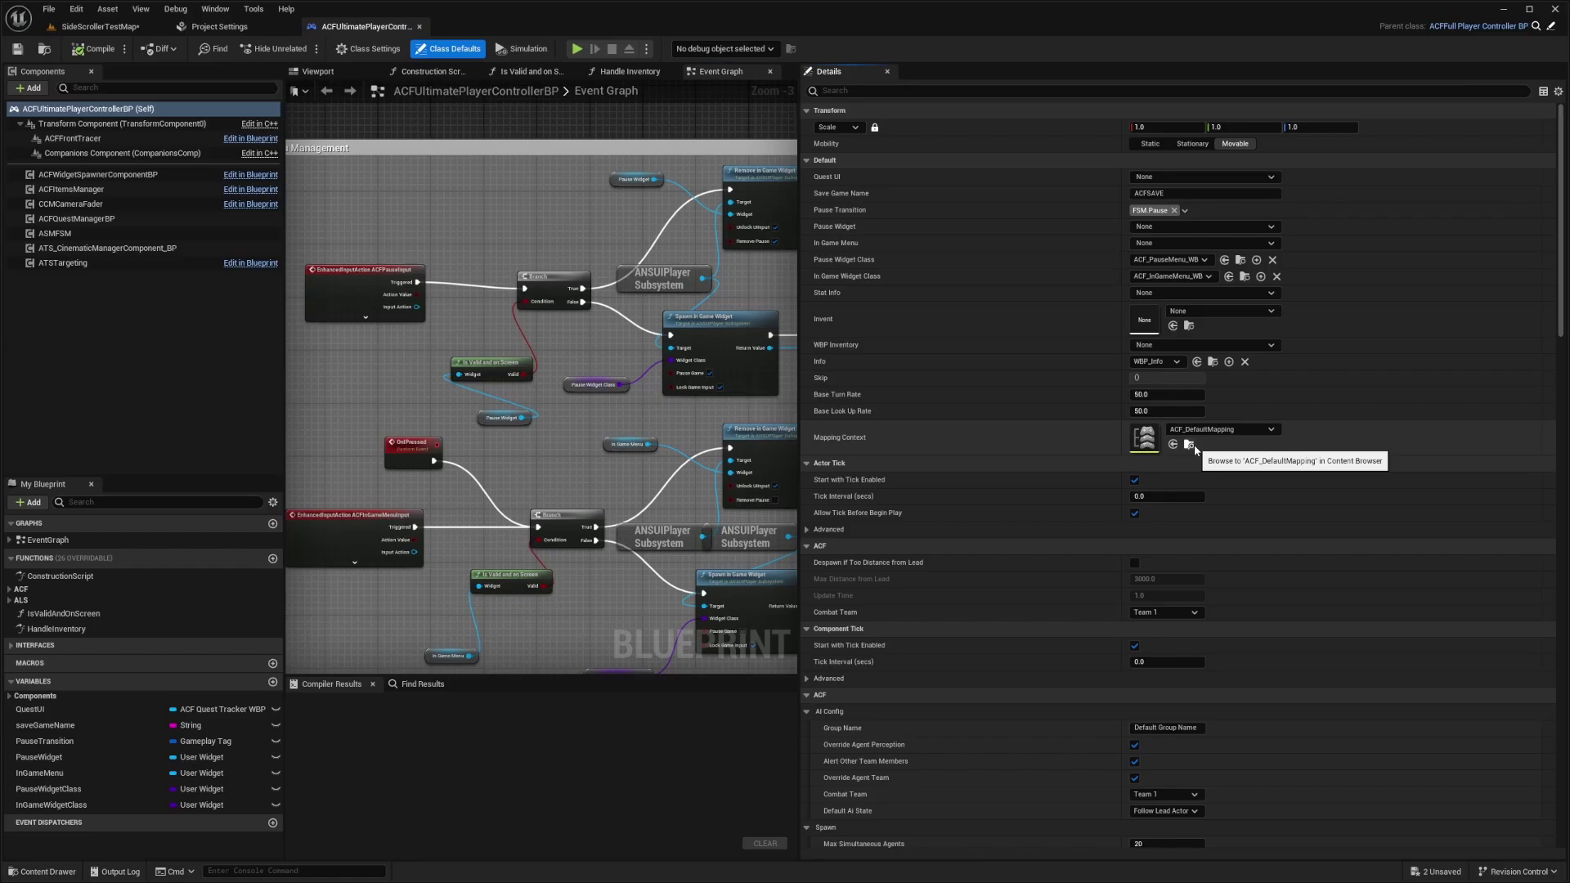
Browse to the player controller's Mapping Context asset, ACF_DefaultMapping, and open it to view its mappings.
left_click(1189, 443)
scroll(76, 781, "up", 3)
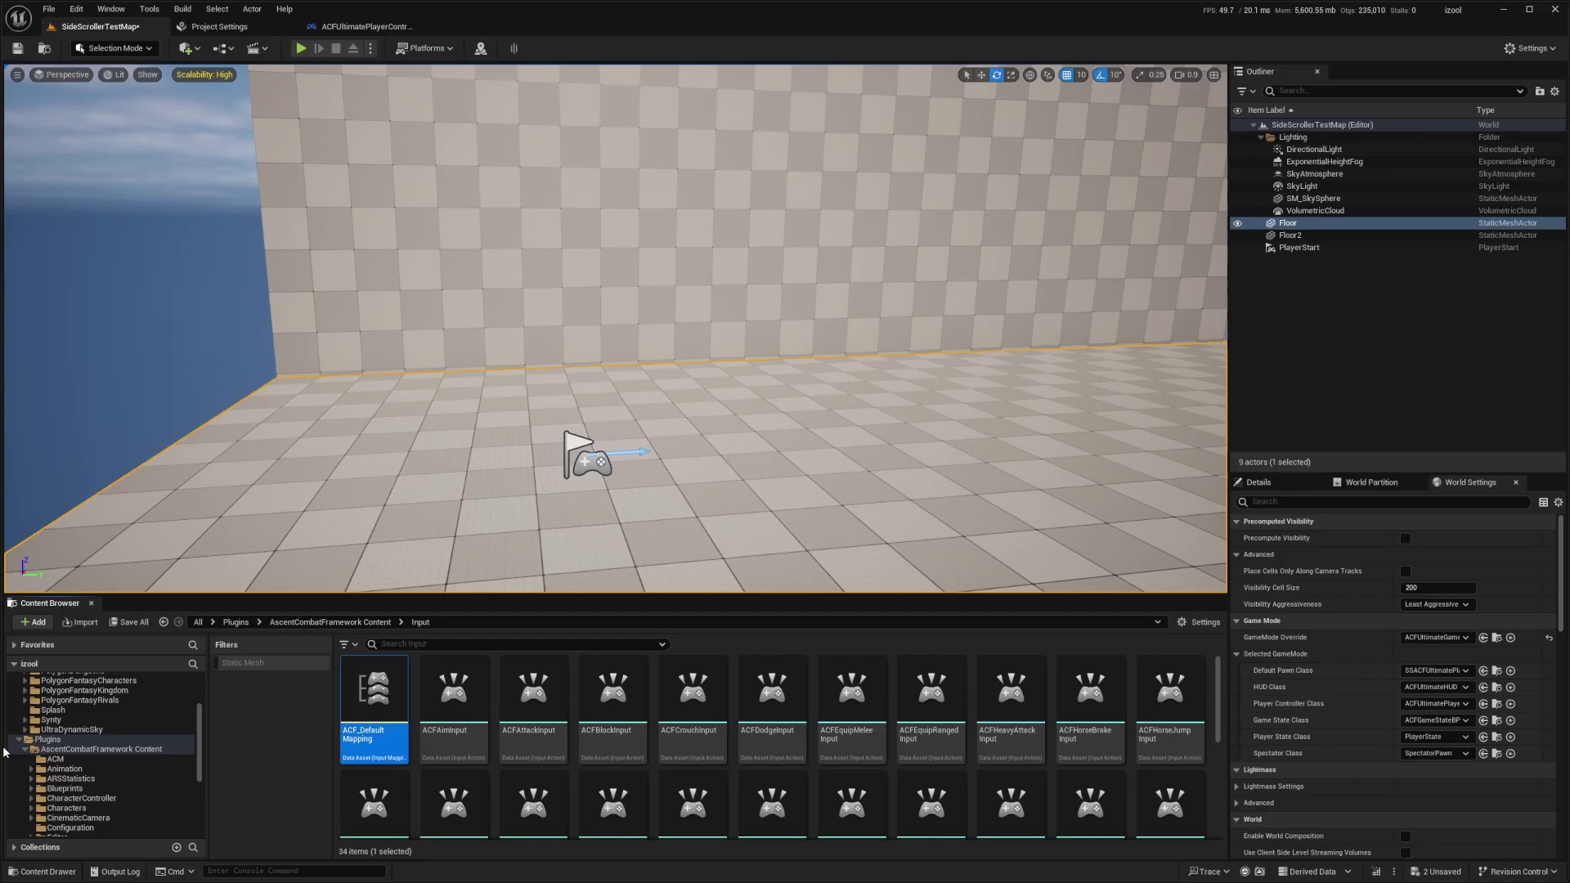
left_click(20, 741)
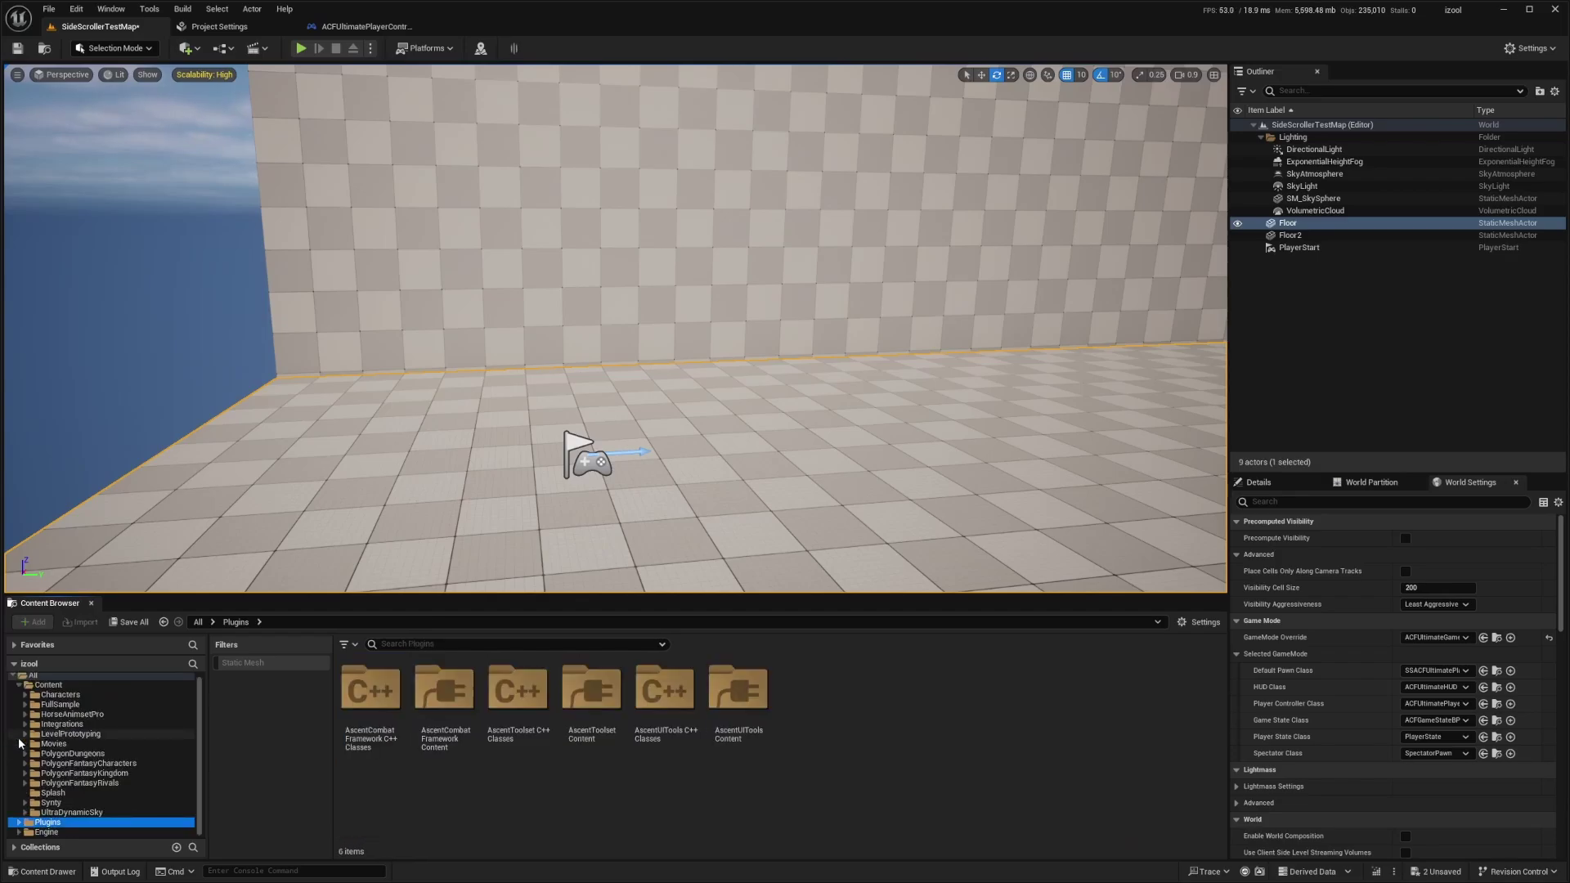
left_click(46, 833)
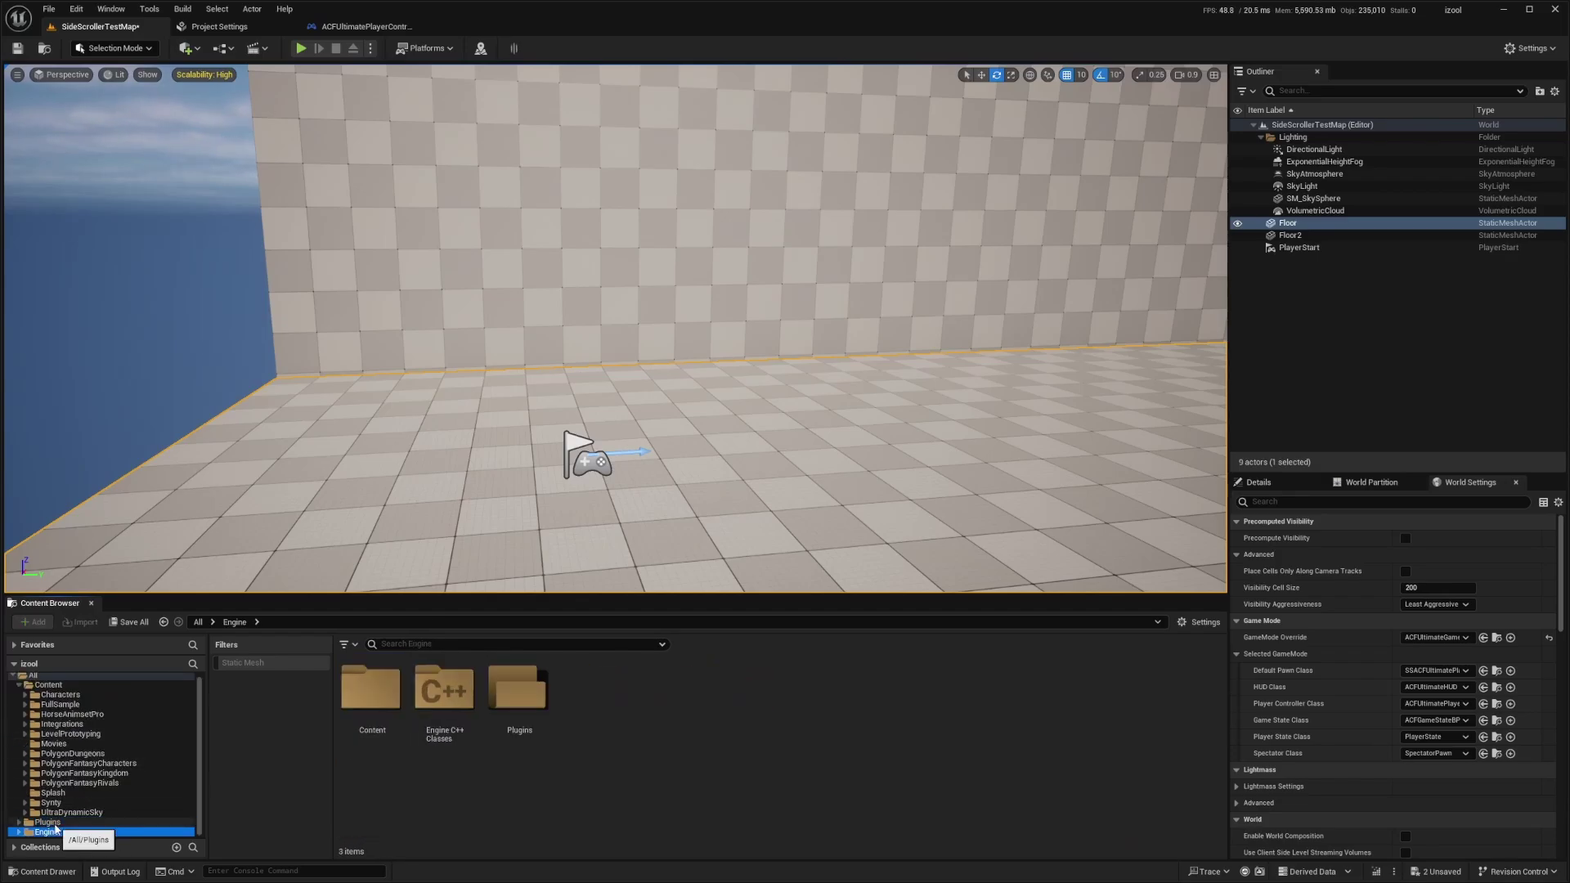
left_click(51, 823)
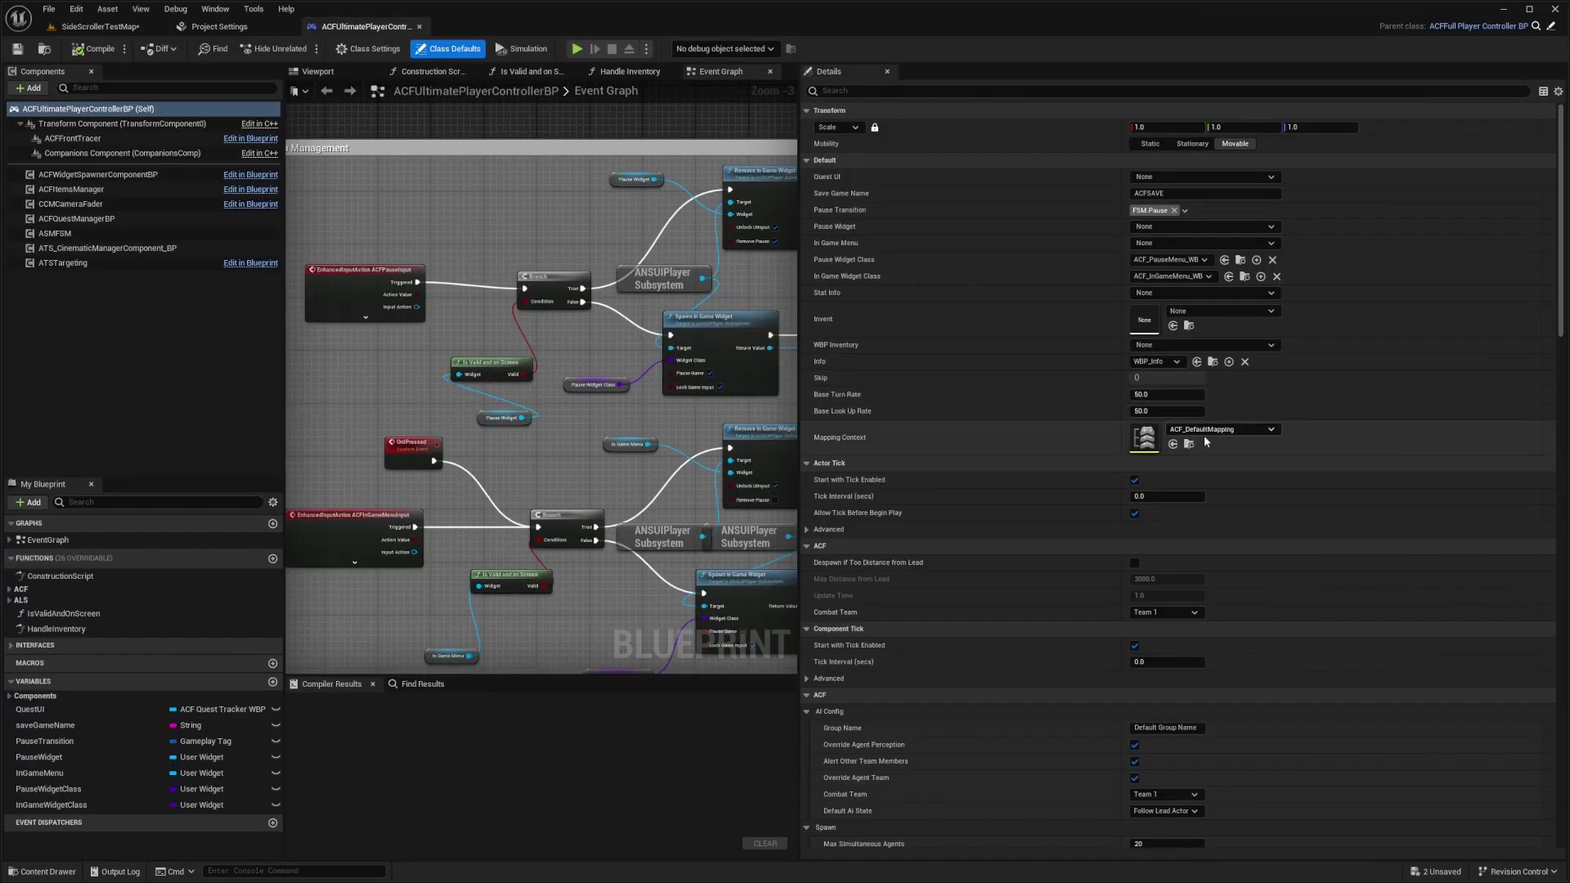
left_click(1188, 443)
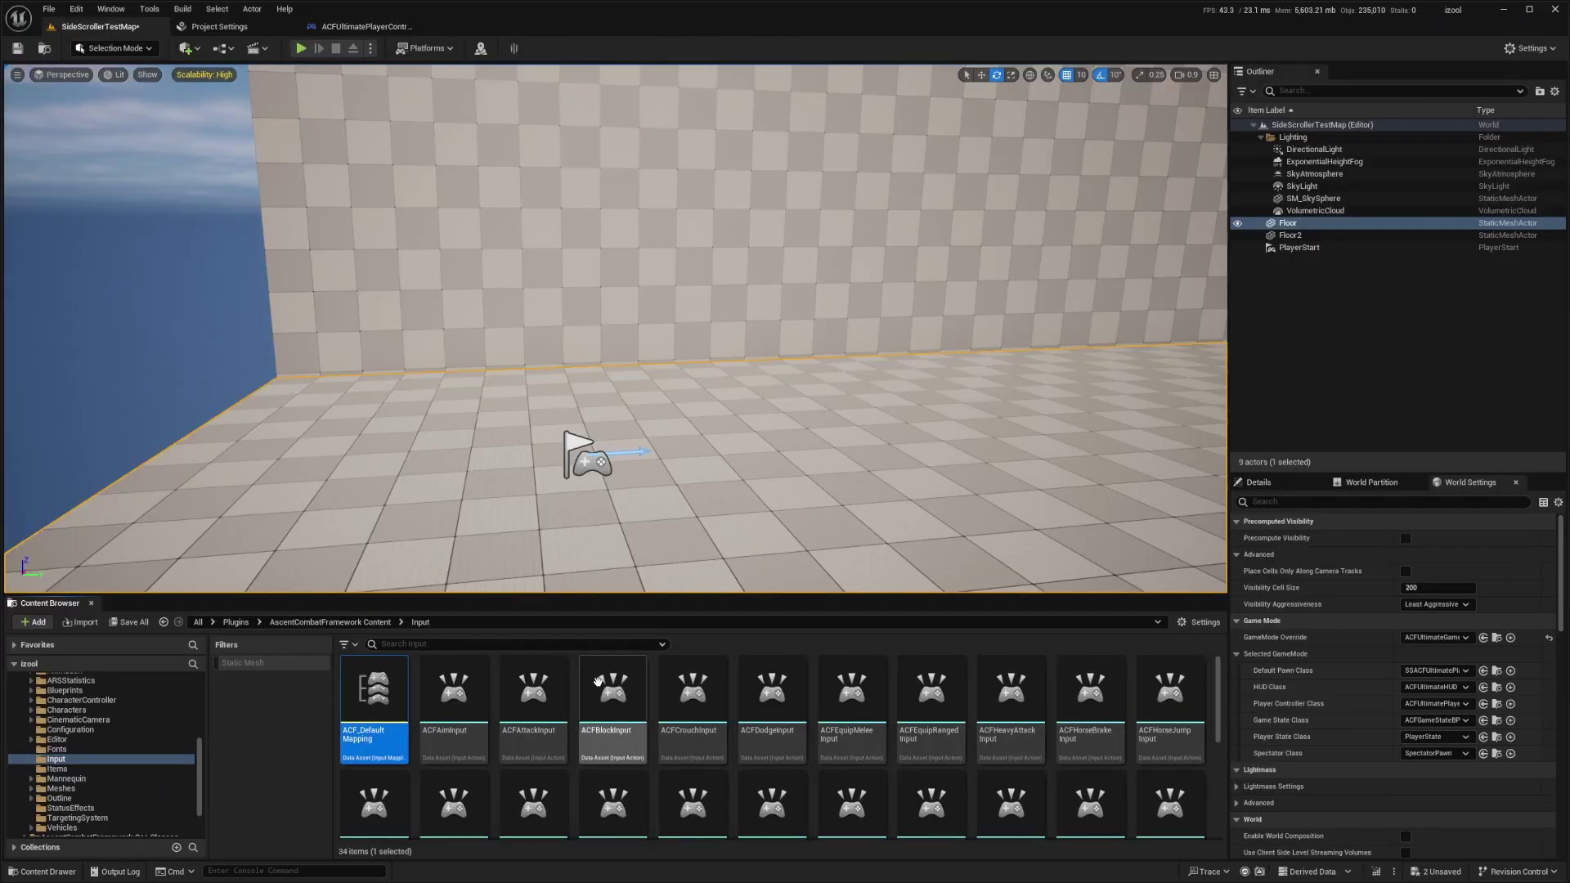
double_click(380, 704)
left_click(44, 120)
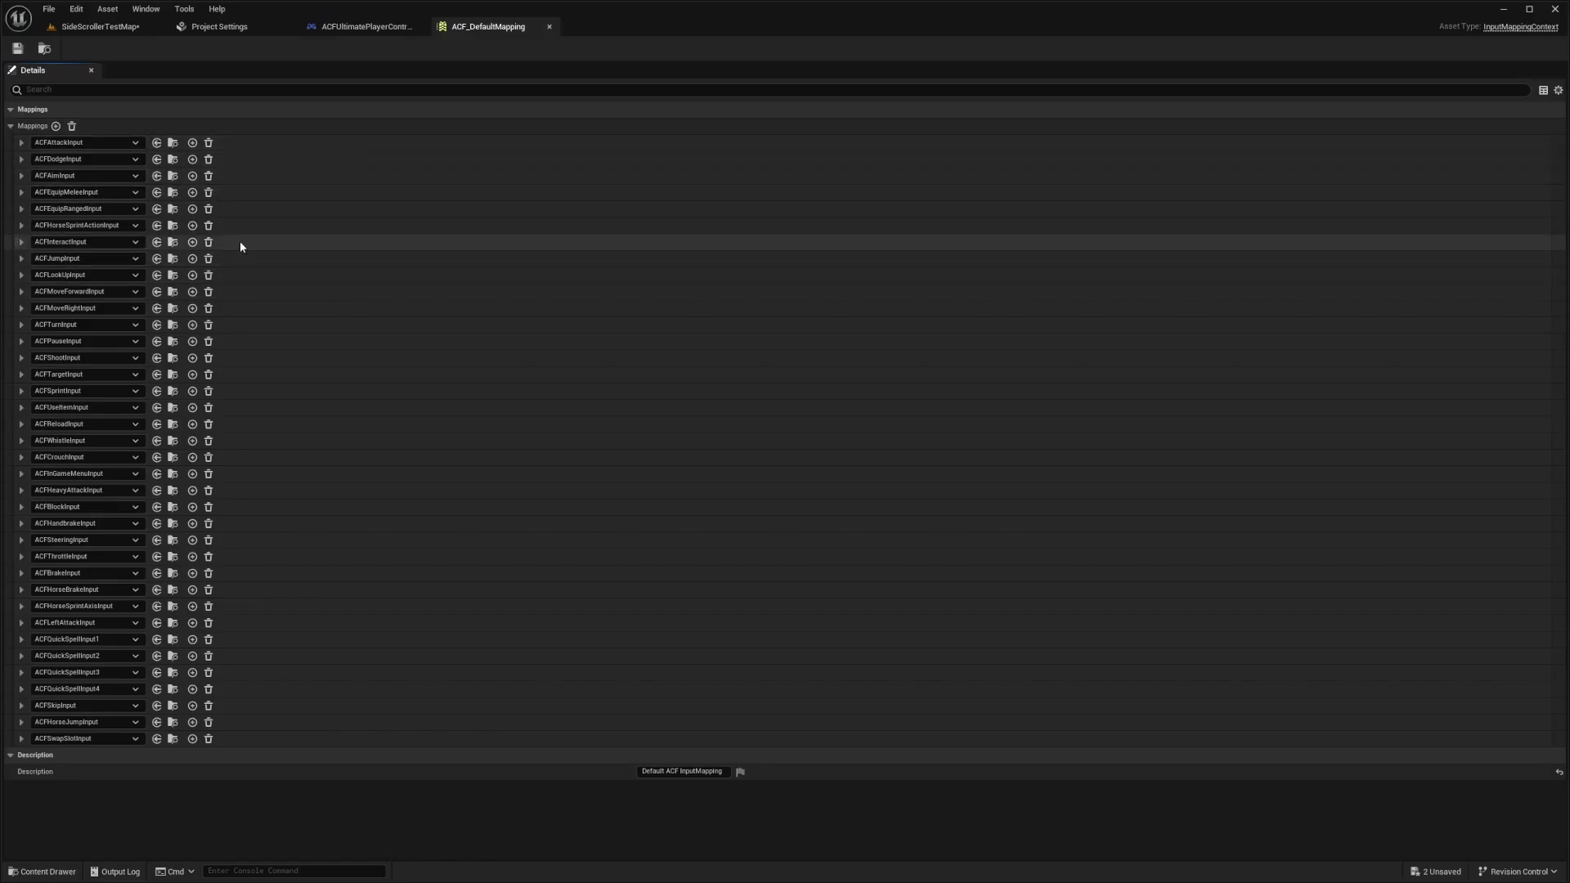
Delete the ACFLookUpInput and ACFTurnInput entries from the default input mappings and save the asset.
left_click(21, 275)
left_click(21, 357)
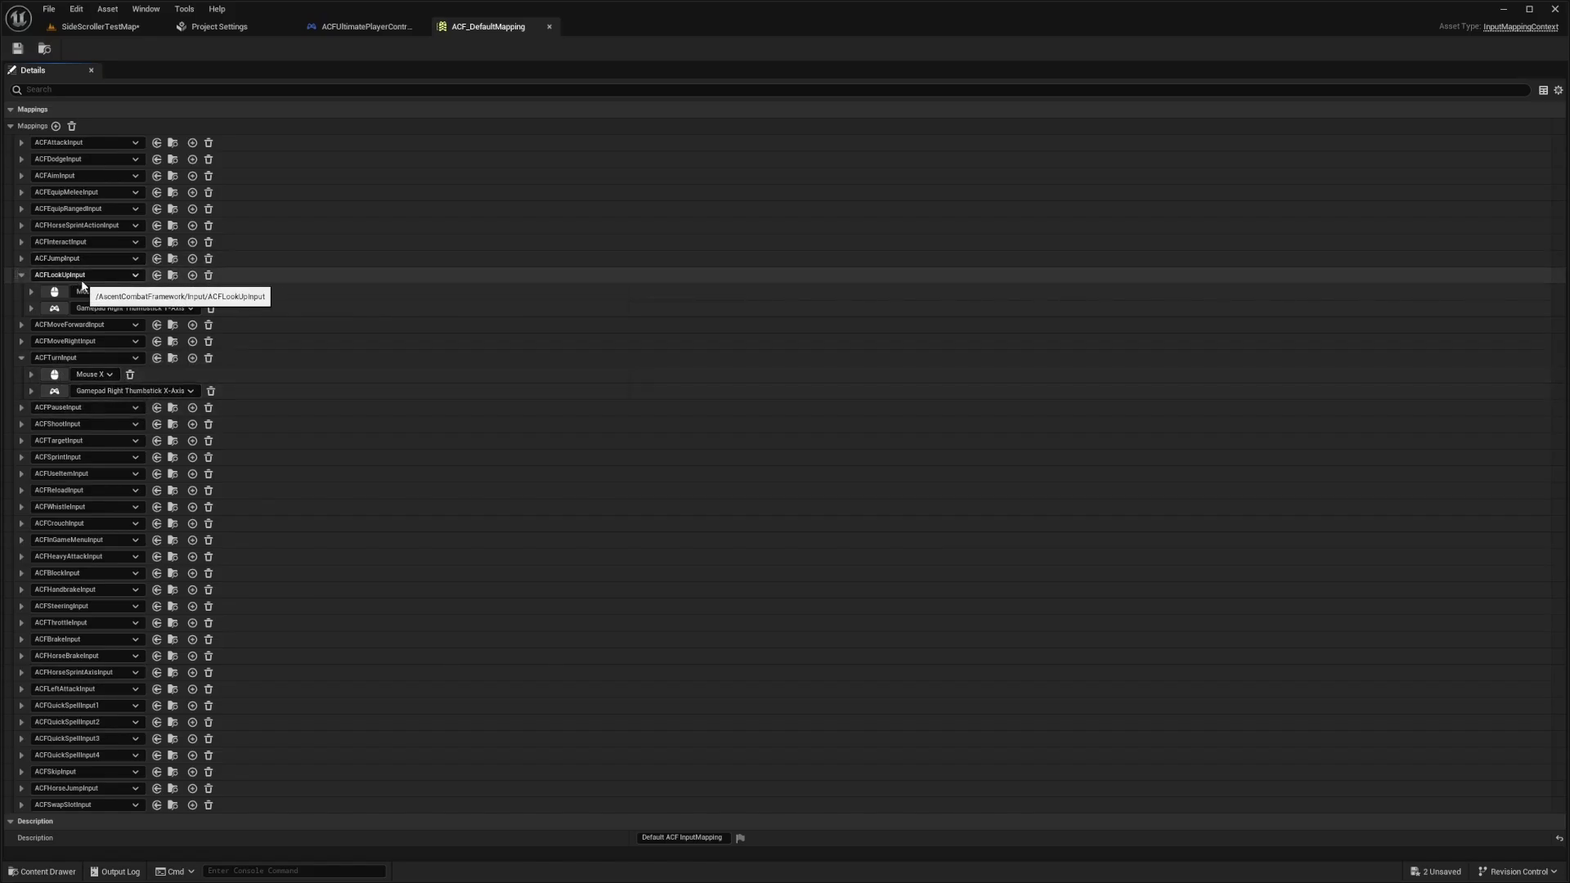
left_click(210, 277)
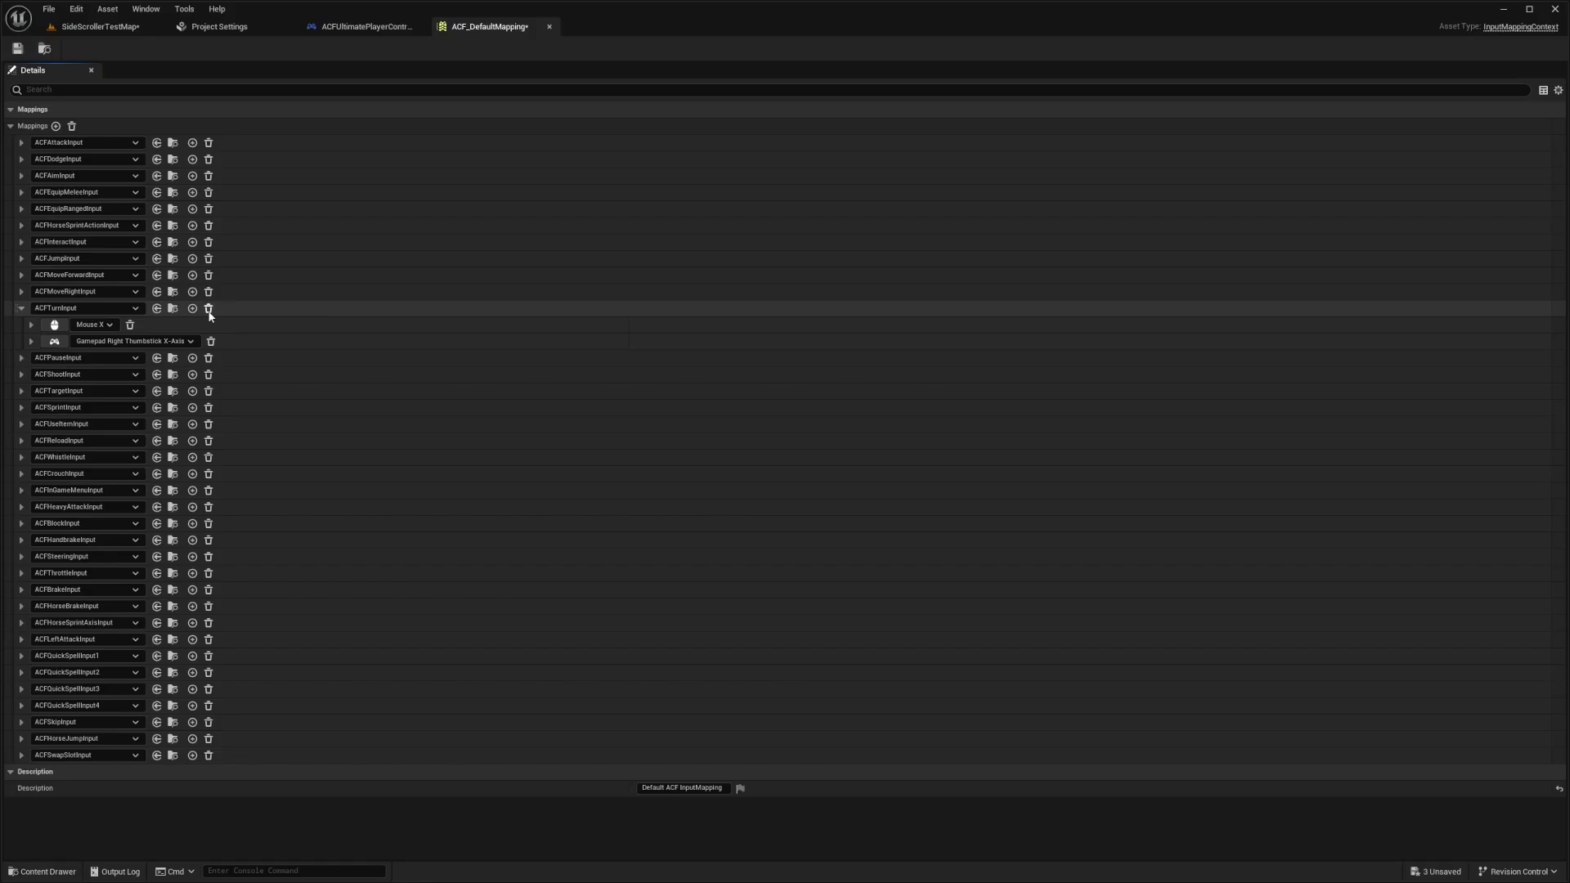
left_click(209, 309)
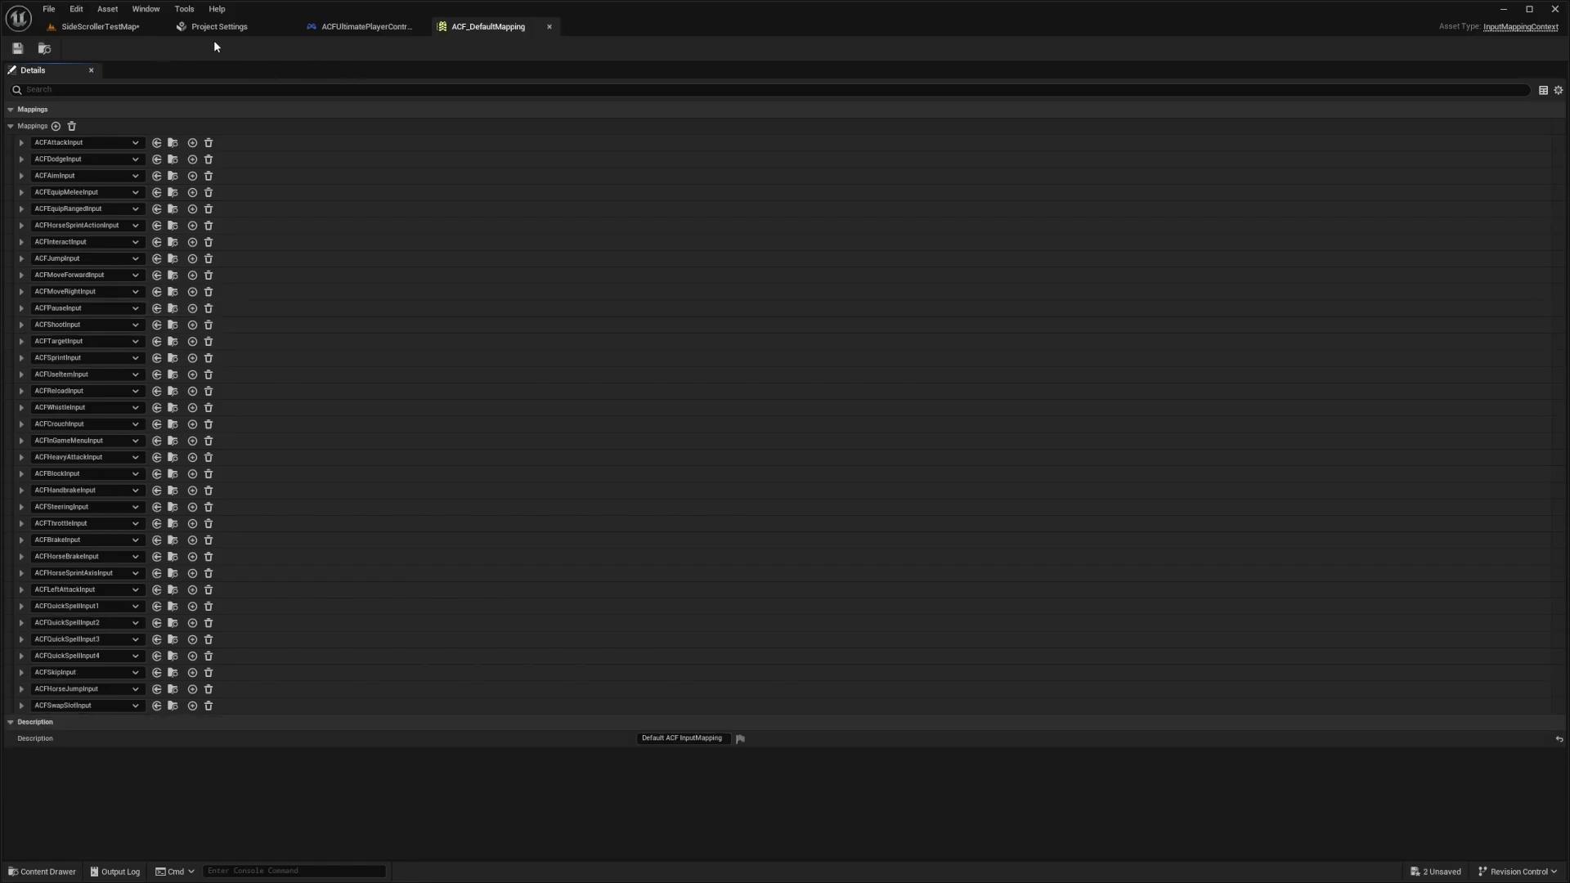
Dock the SSACFUltimatePlayer_UE5 blueprint with the other open editors and inspect its camera, BossIndication and SpringArm components.
left_click_drag(761, 1, 715, 26)
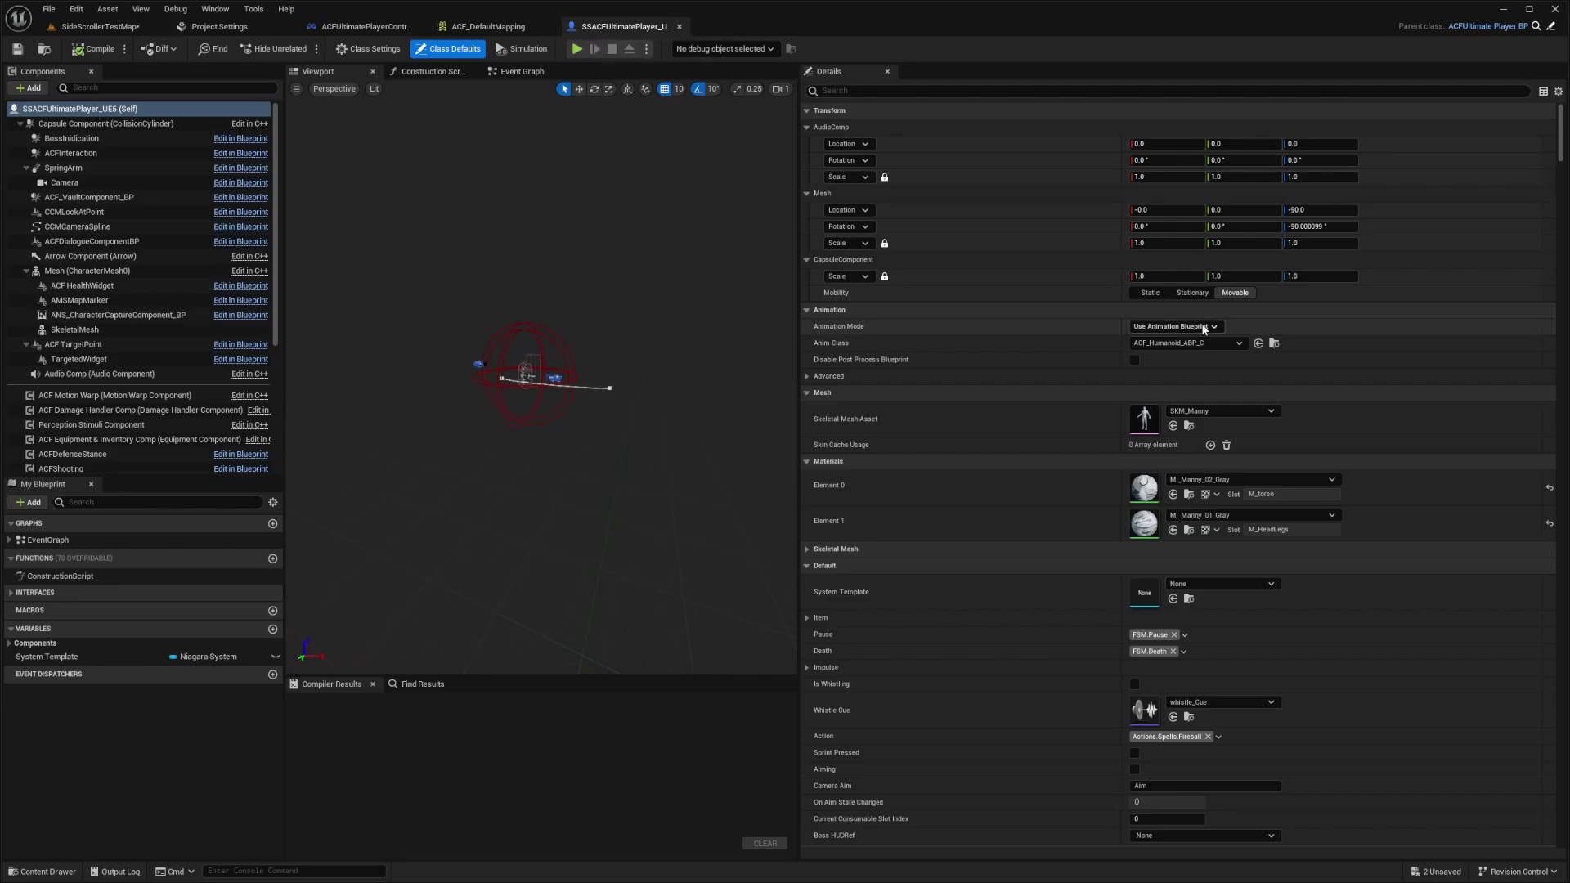
left_click(480, 364)
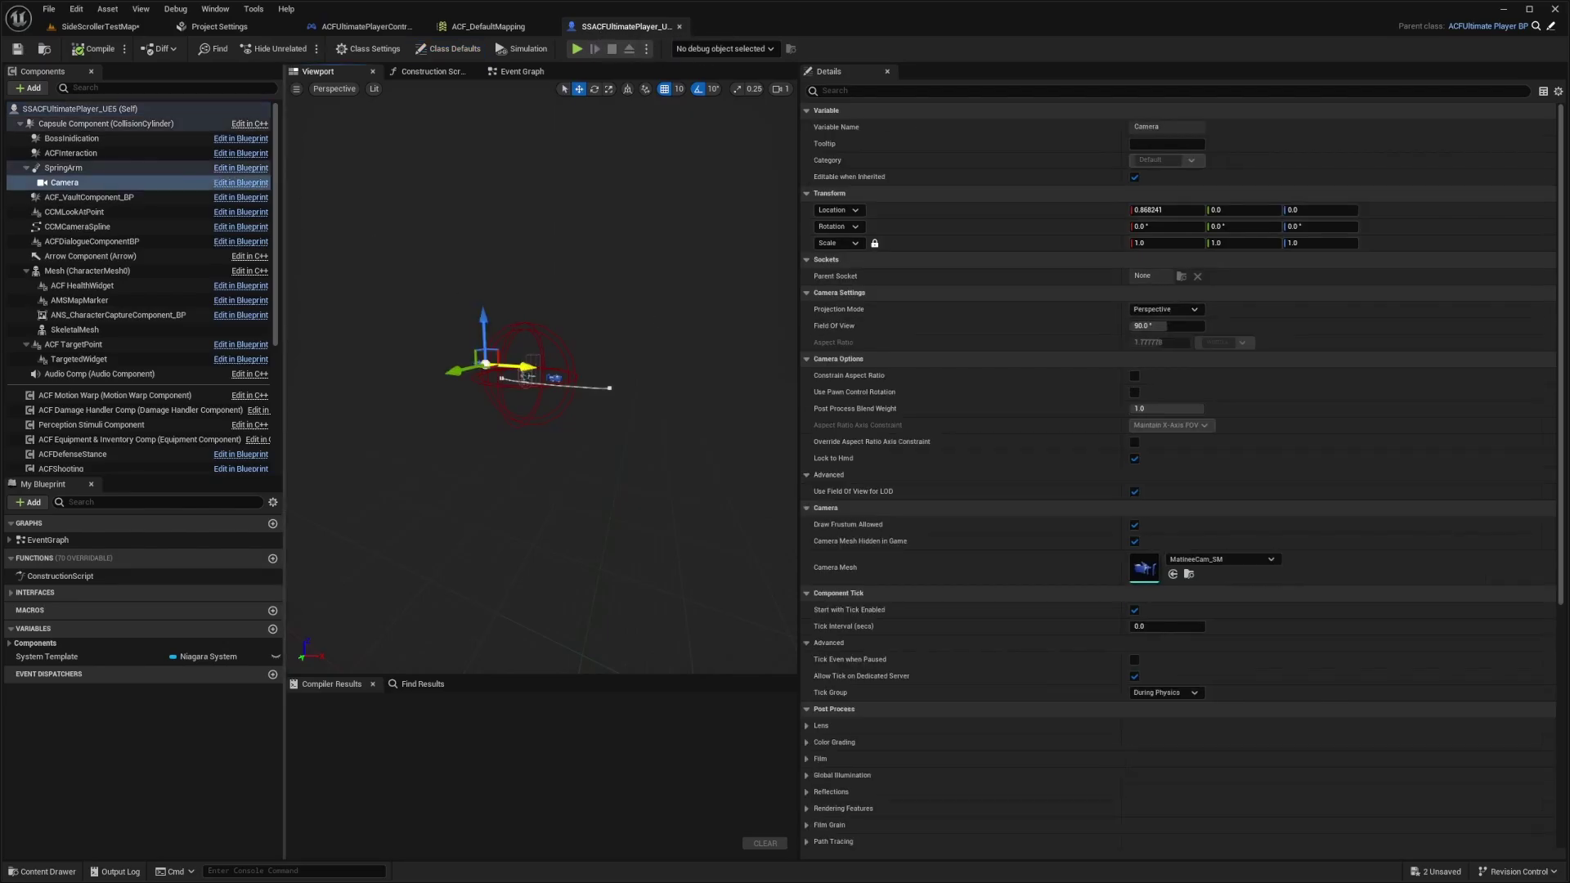
left_click(538, 370)
scroll(406, 326, "up", 5)
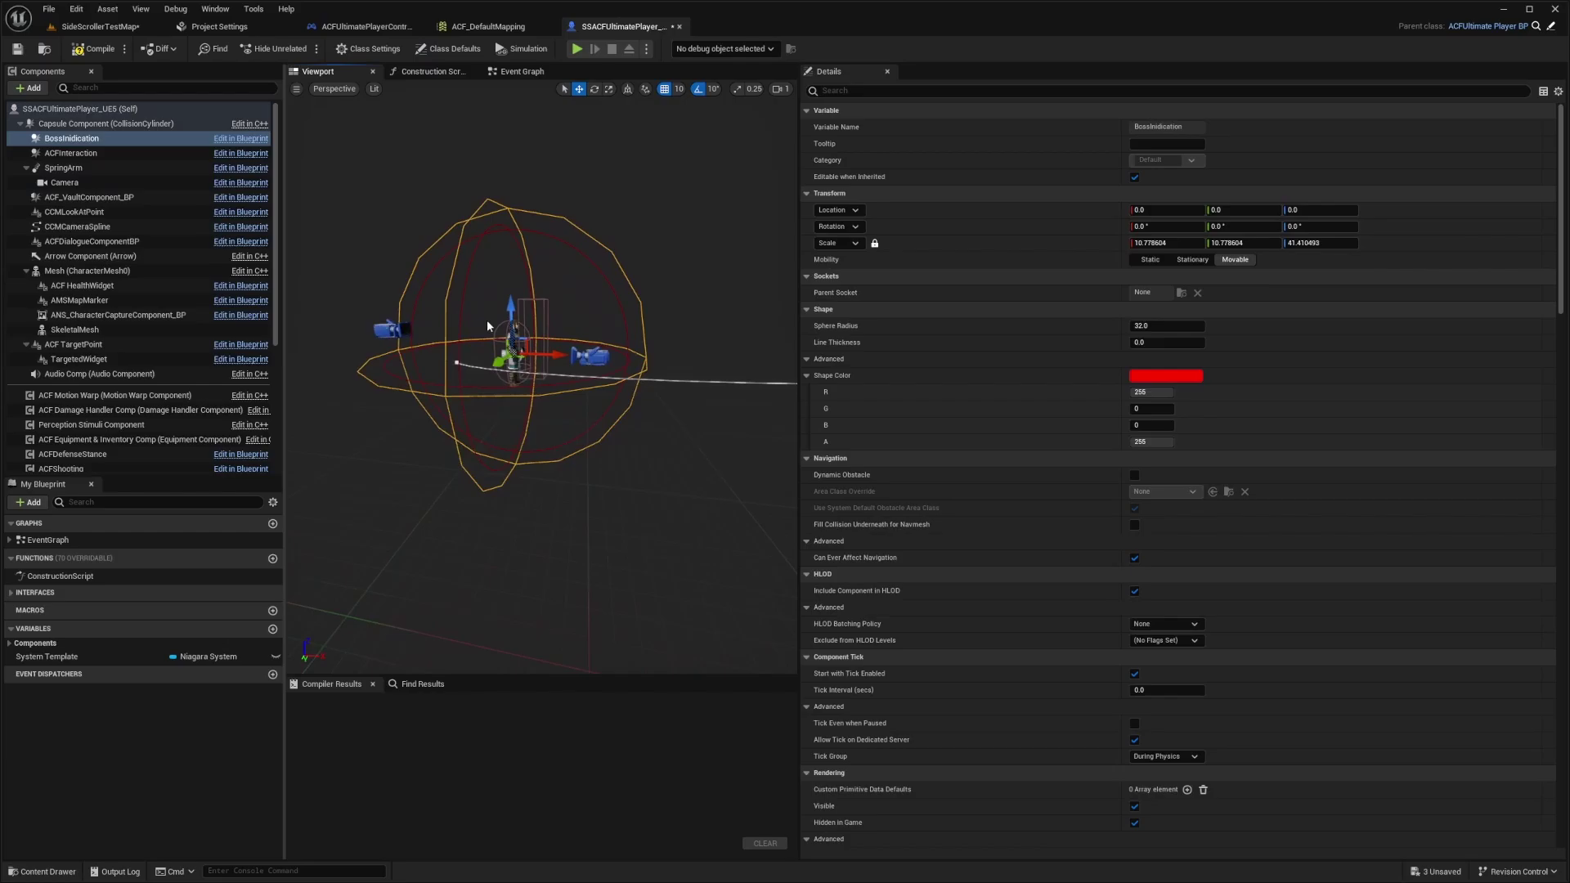
scroll(405, 326, "down", 3)
left_click(123, 169)
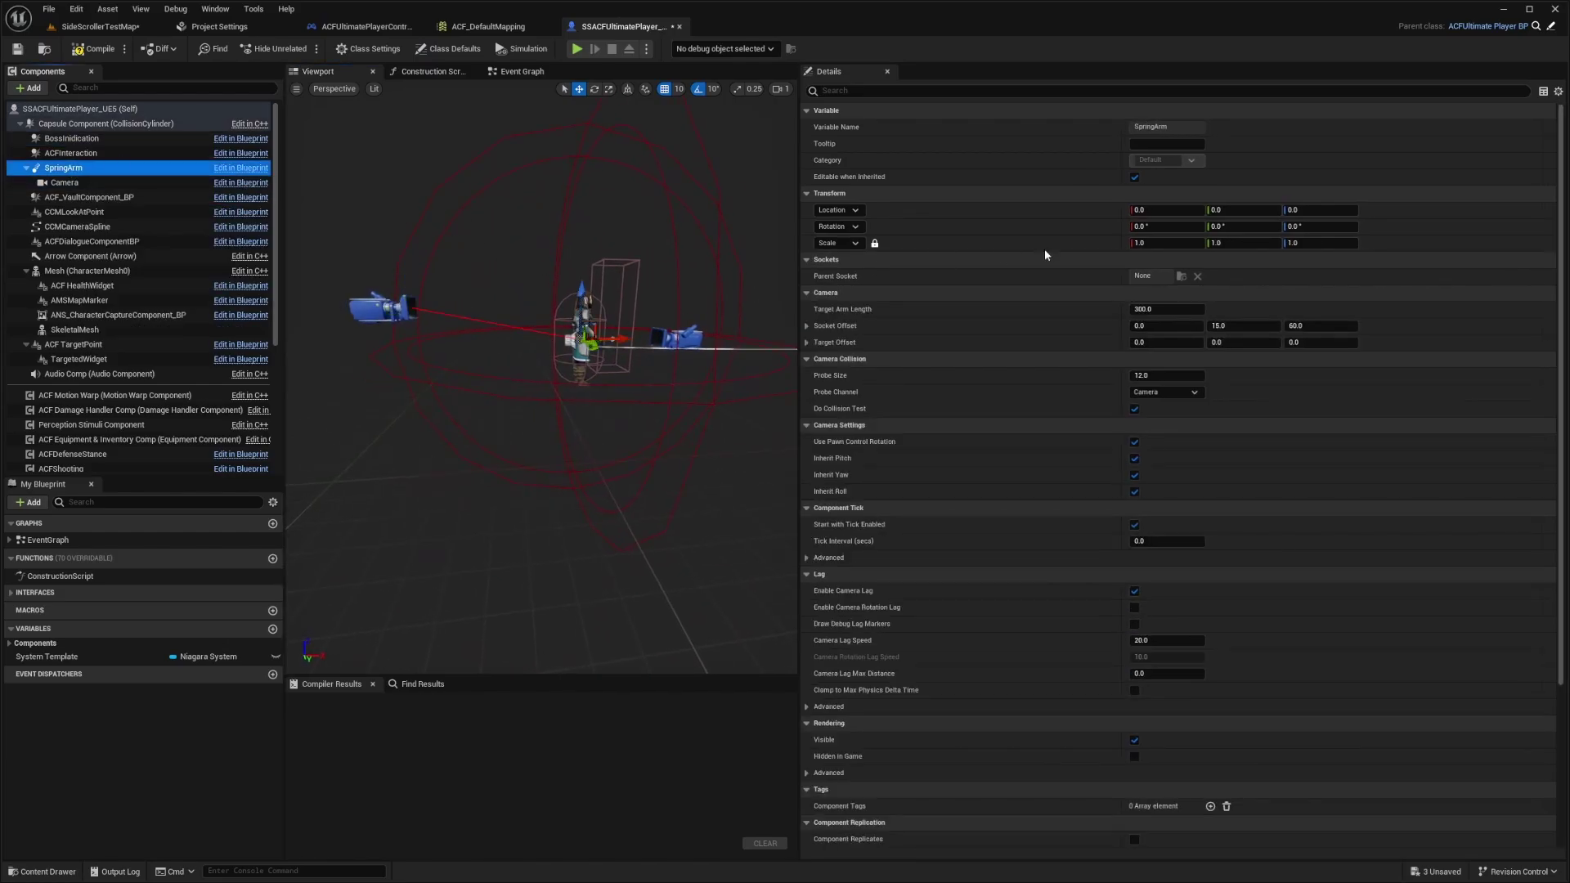
Set the Z rotation of the Camera component under the SpringArm to -90°.
left_click(123, 182)
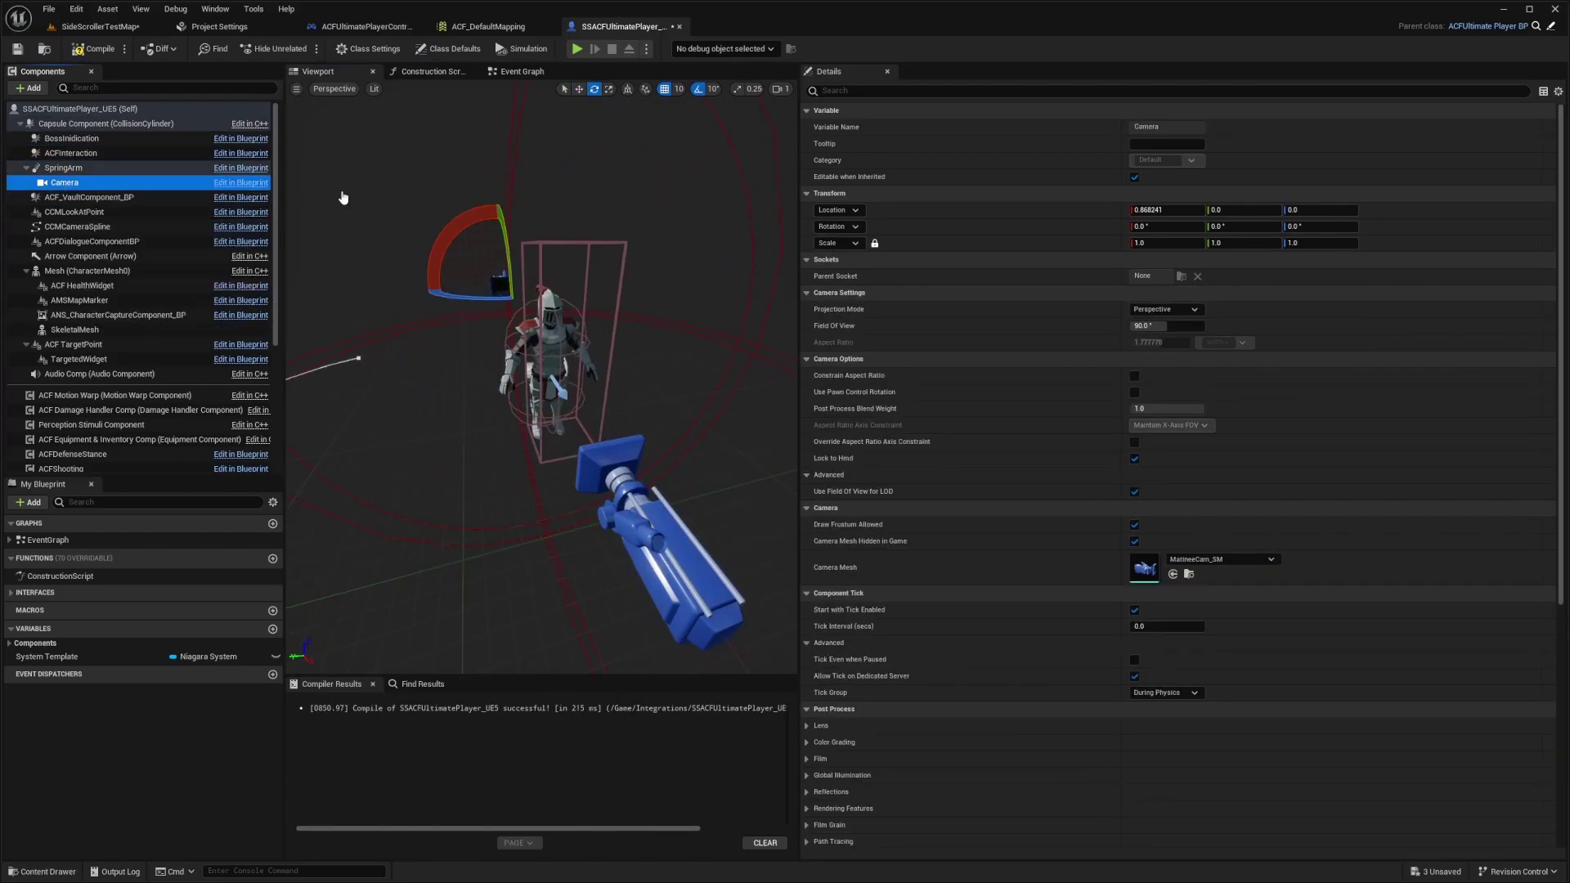
right_click_drag(344, 196, 401, 221)
key("w")
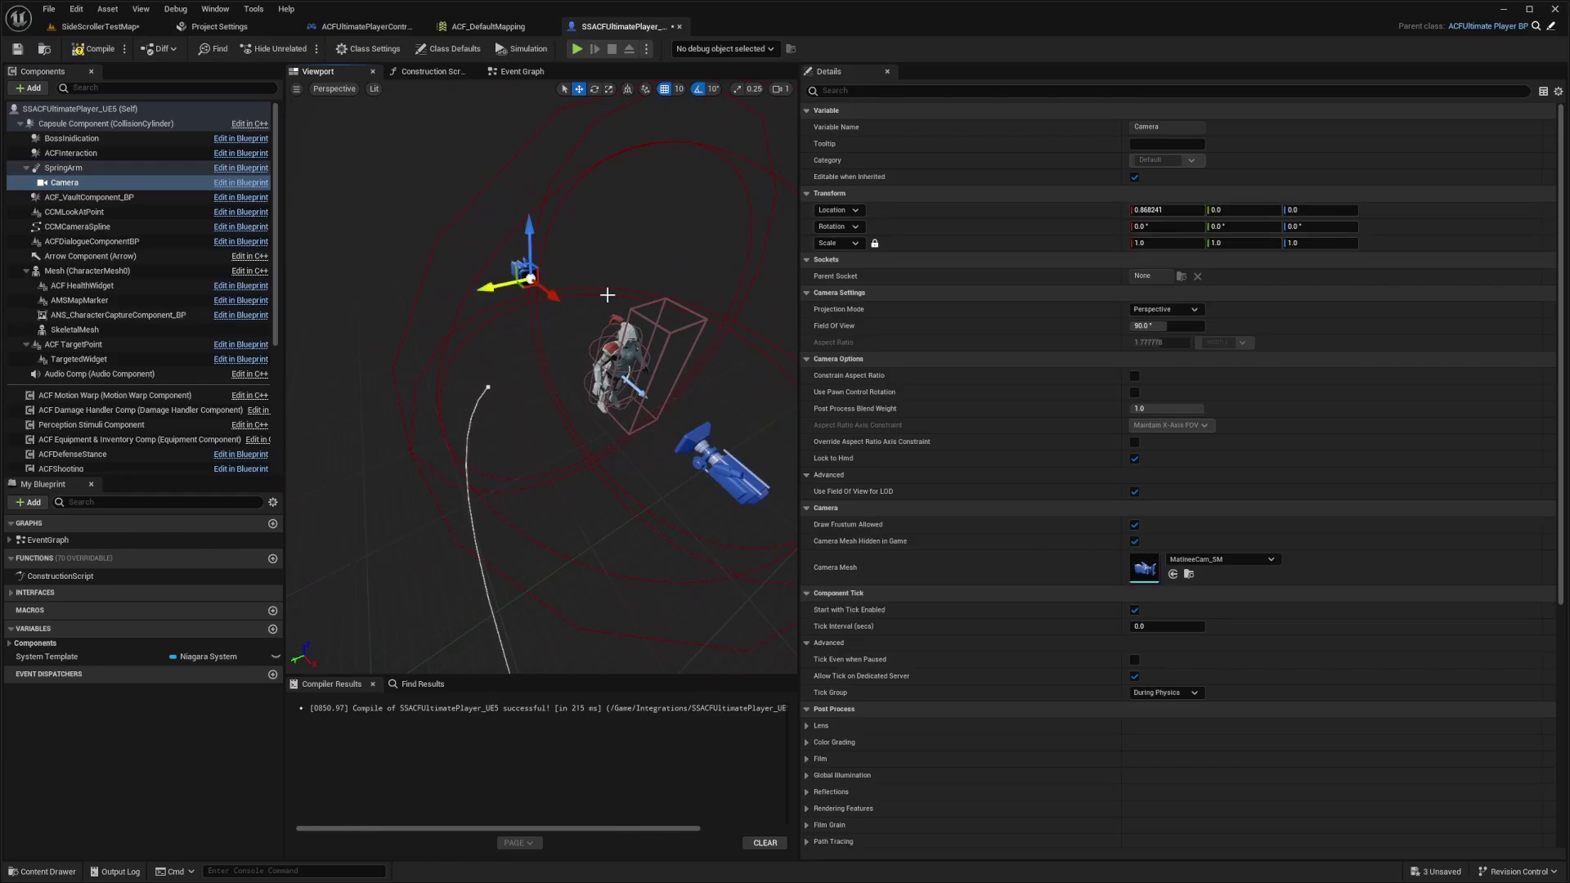
left_click(1299, 227)
type("-90")
key("Return")
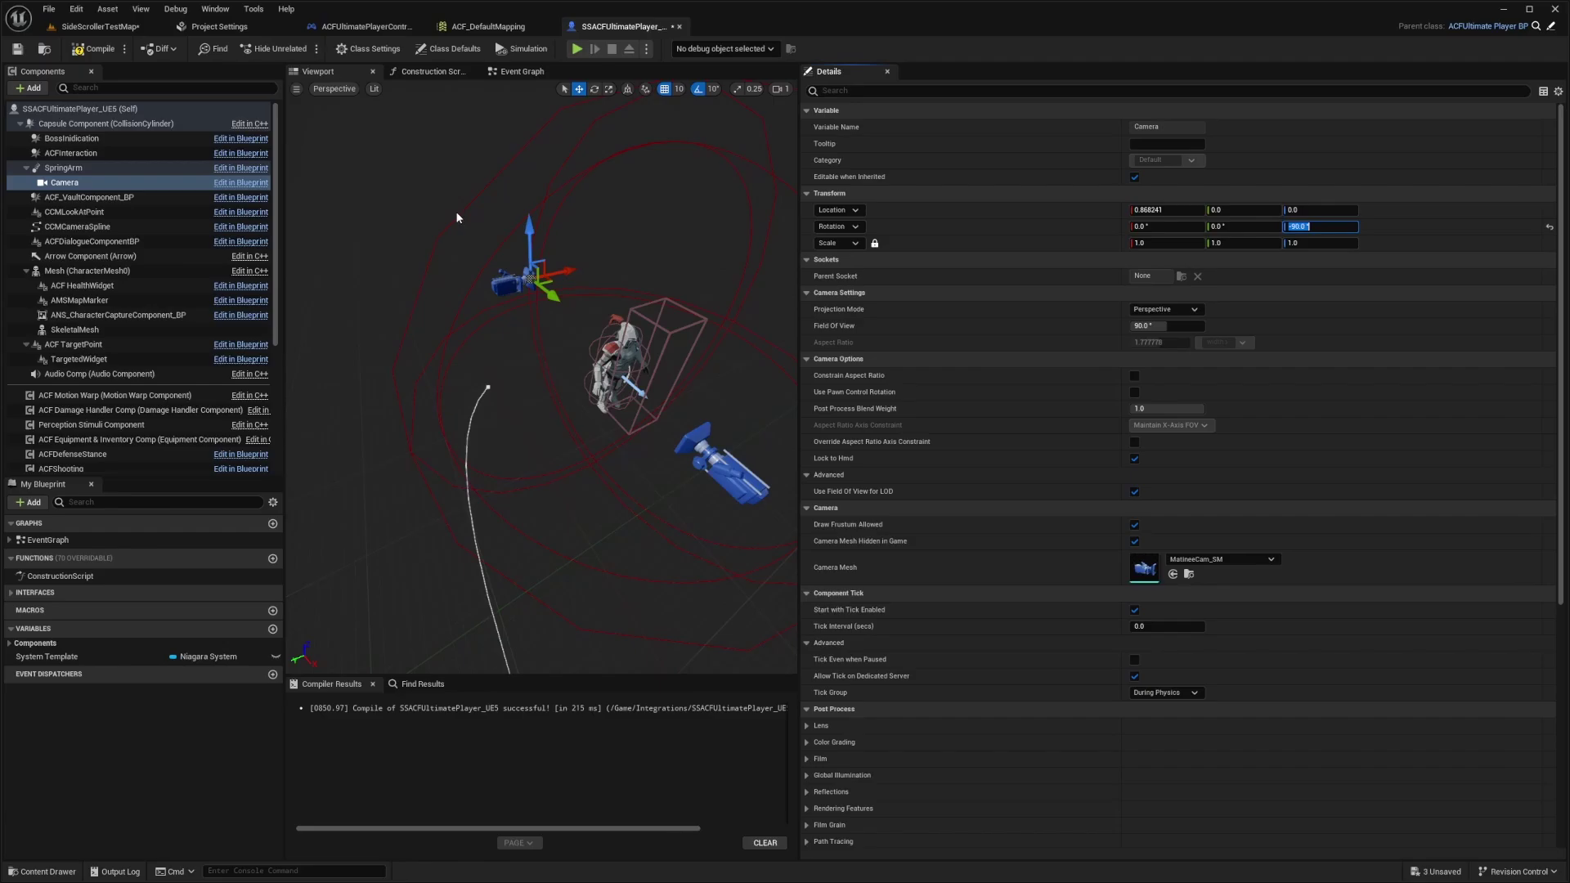
Try repositioning the rotated Camera component in the blueprint viewport so that it views the character from the side.
left_click_drag(455, 211, 525, 233, "alt")
right_click_drag(525, 233, 531, 236)
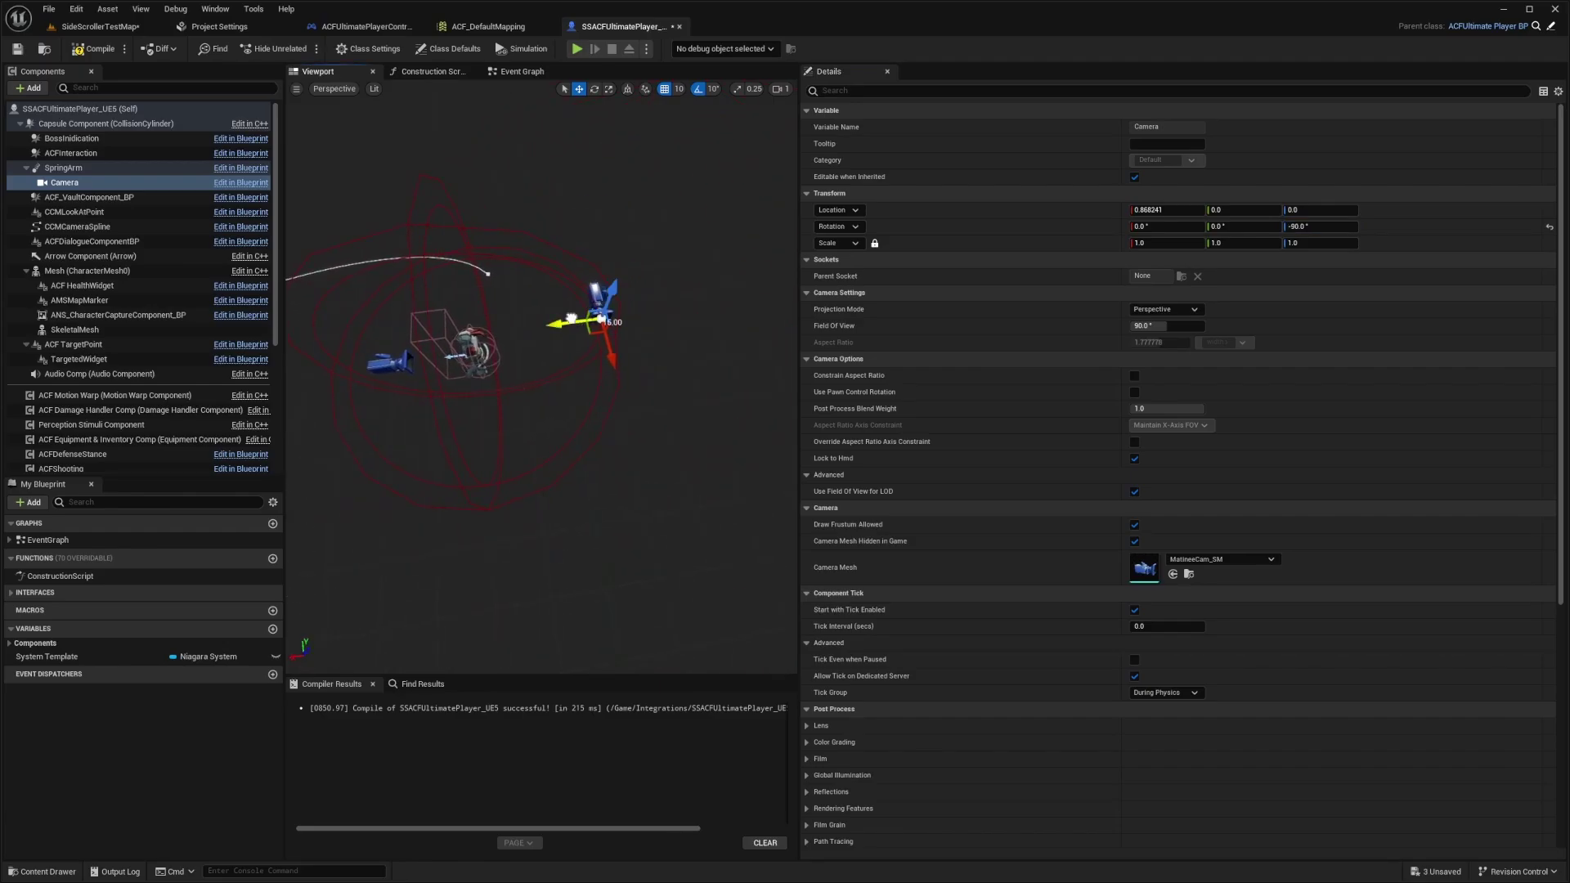
left_click_drag(572, 318, 463, 323)
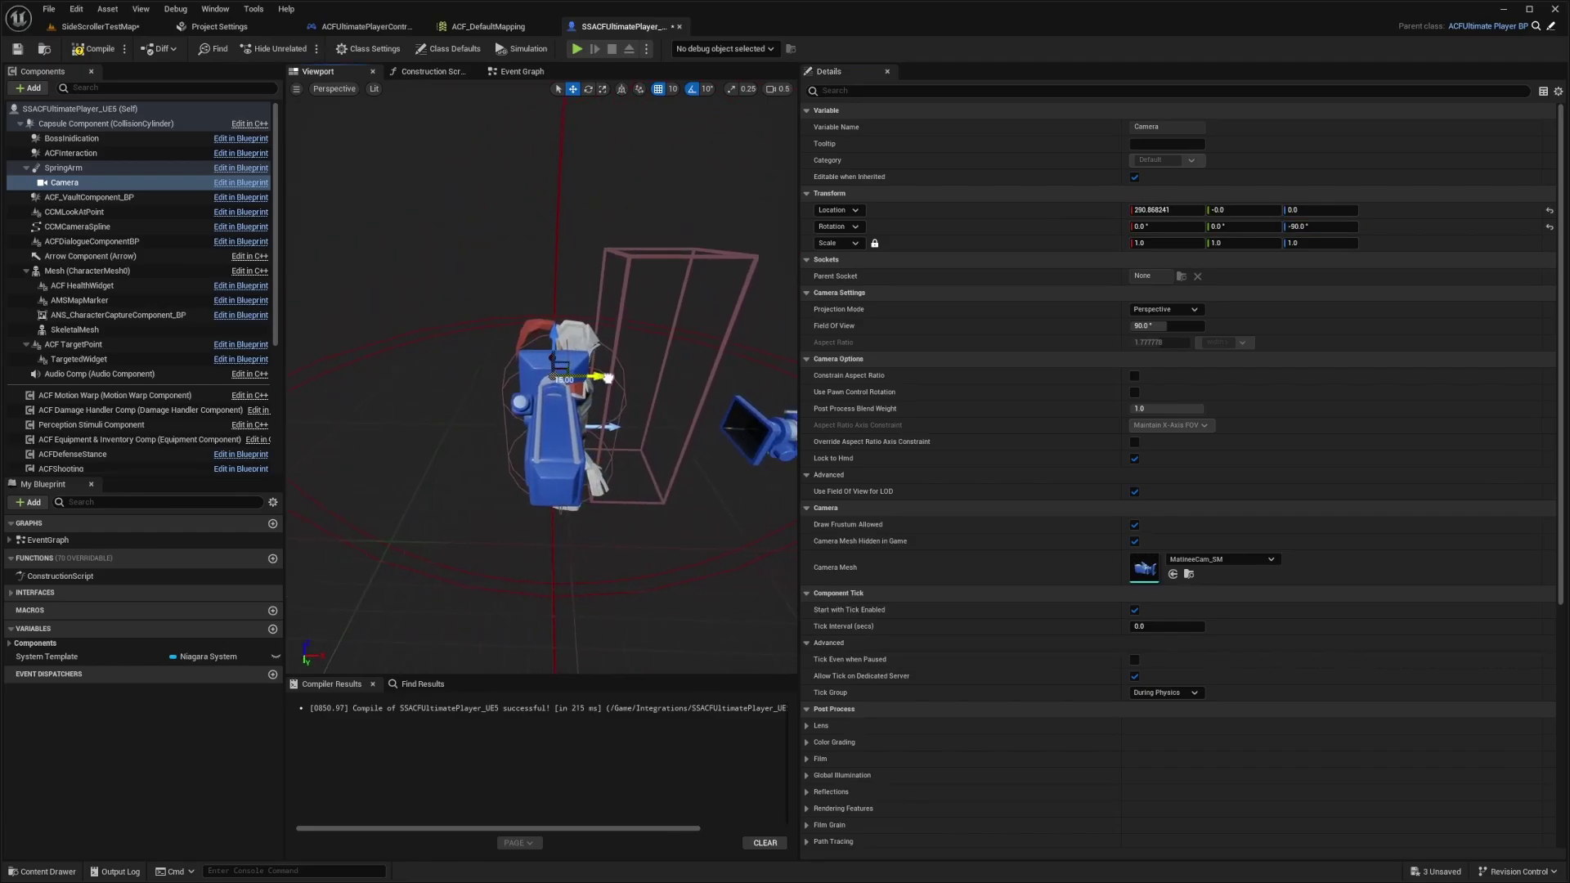
left_click_drag(607, 378, 614, 377)
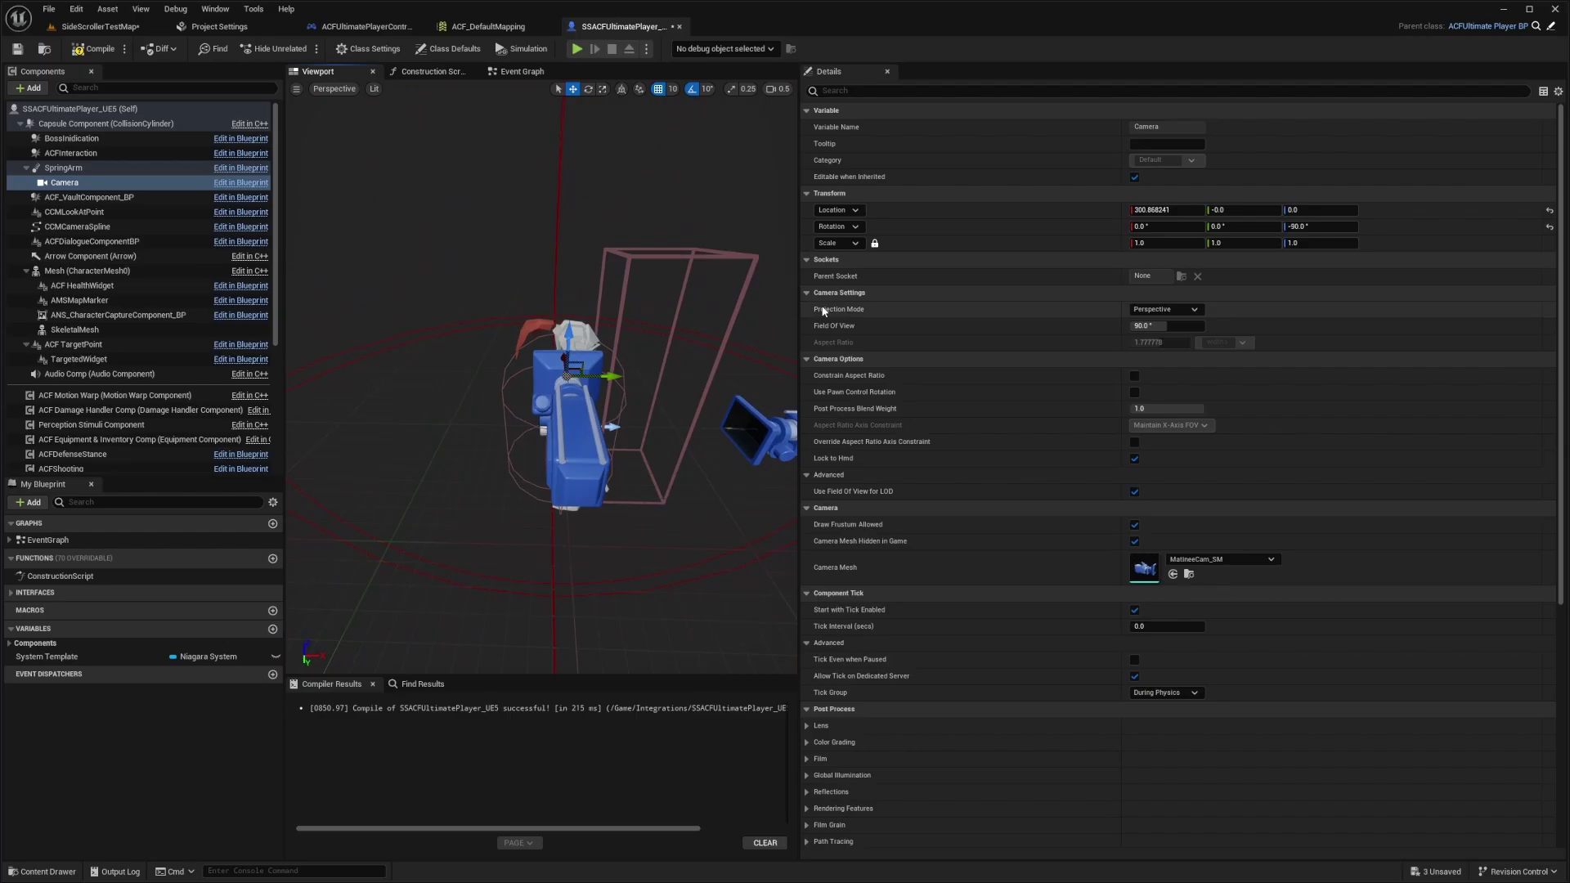
left_click_drag(797, 312, 1280, 311)
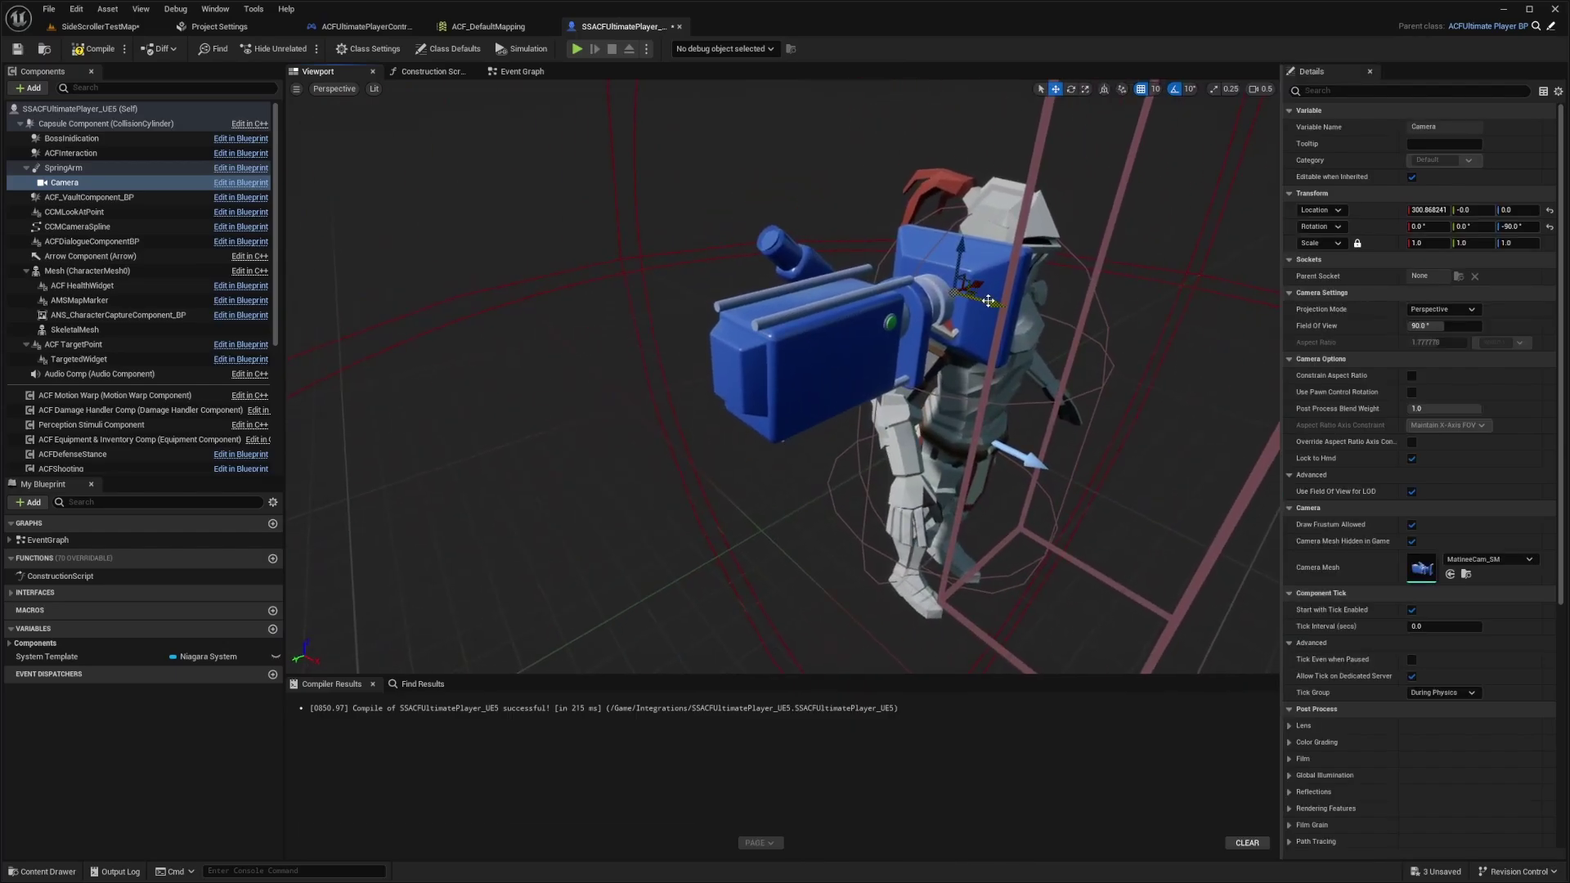
left_click_drag(975, 285, 476, 332)
right_click_drag(609, 319, 507, 315)
left_click_drag(827, 332, 433, 293)
Disable Use Pawn Control Rotation, Inherit Pitch, Inherit Yaw and Inherit Roll on the SpringArm component.
left_click(65, 169)
mouse_move(807, 283)
right_mouse_down()
mouse_move(842, 286)
mouse_move(807, 283)
right_mouse_up()
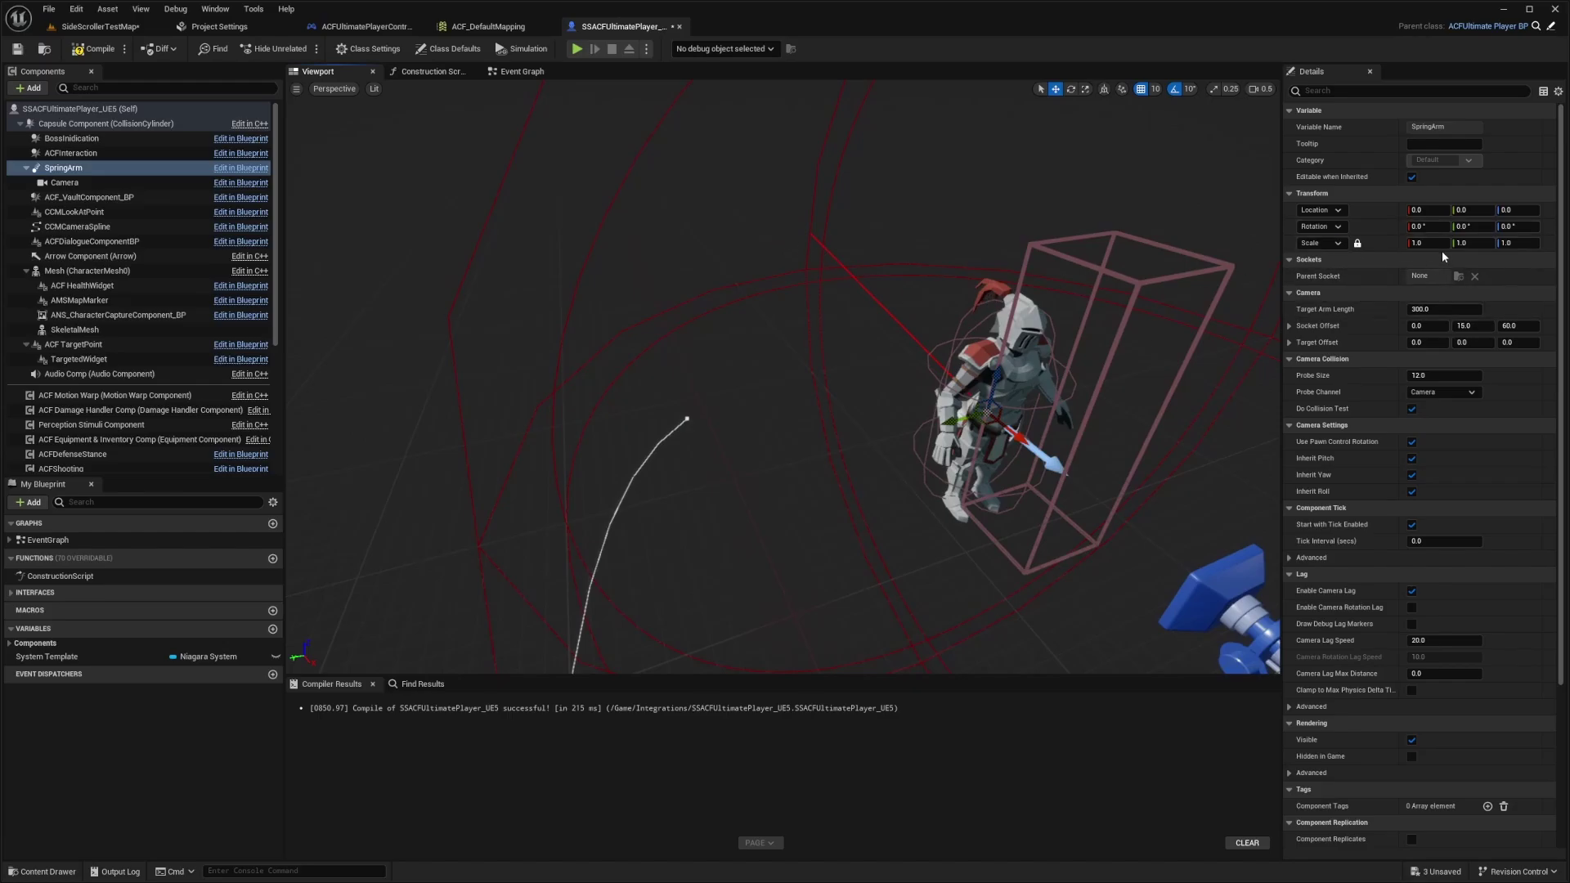
left_click_drag(1031, 330, 940, 327, "alt")
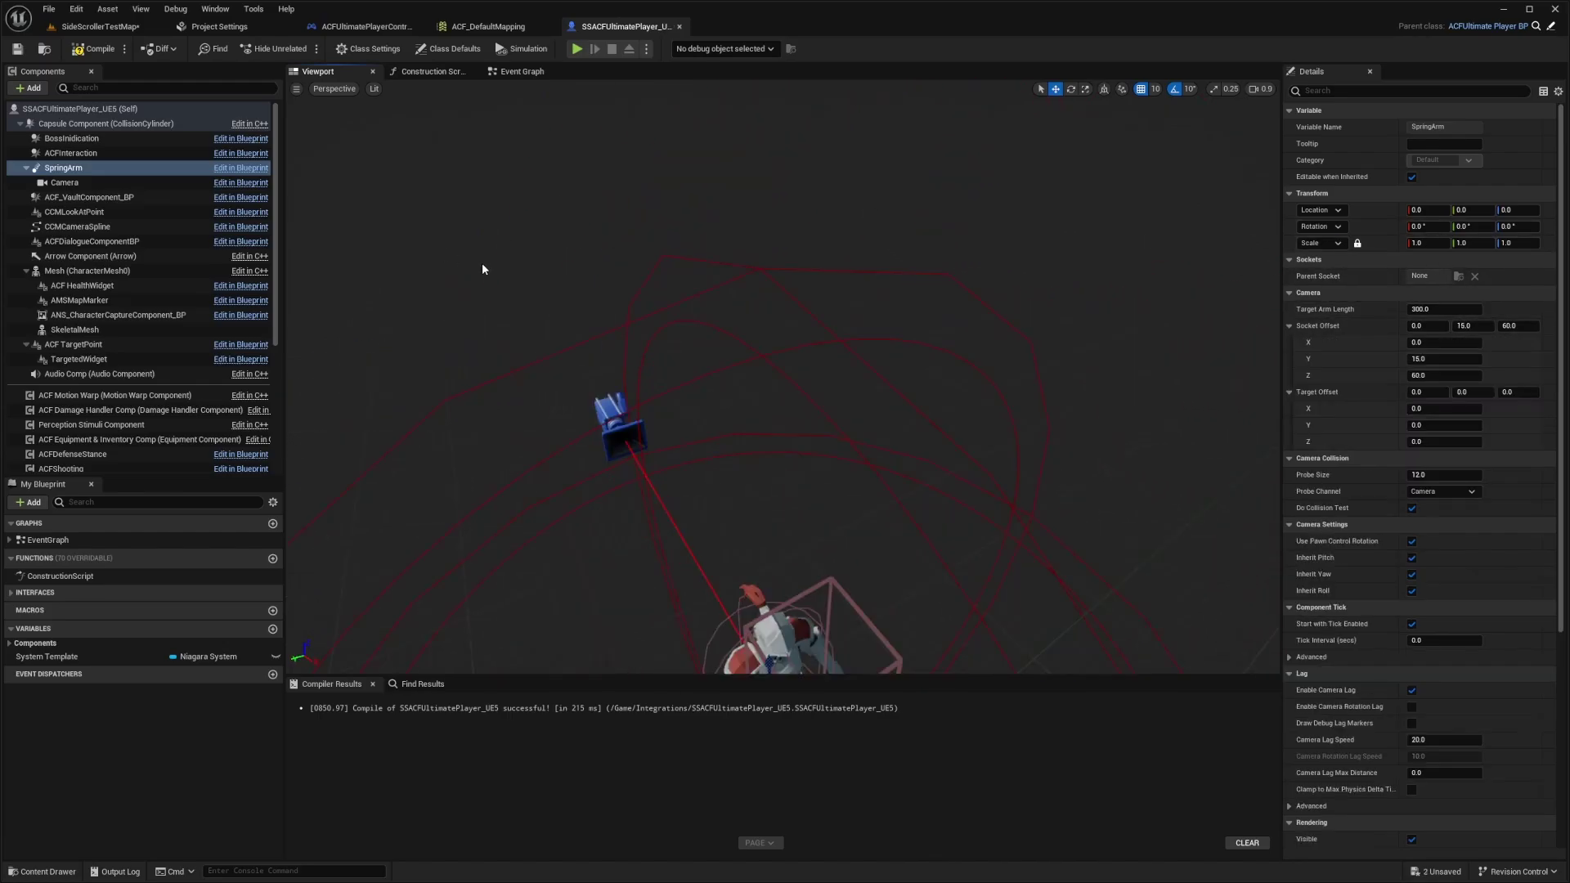
left_click_drag(483, 266, 490, 361, "alt")
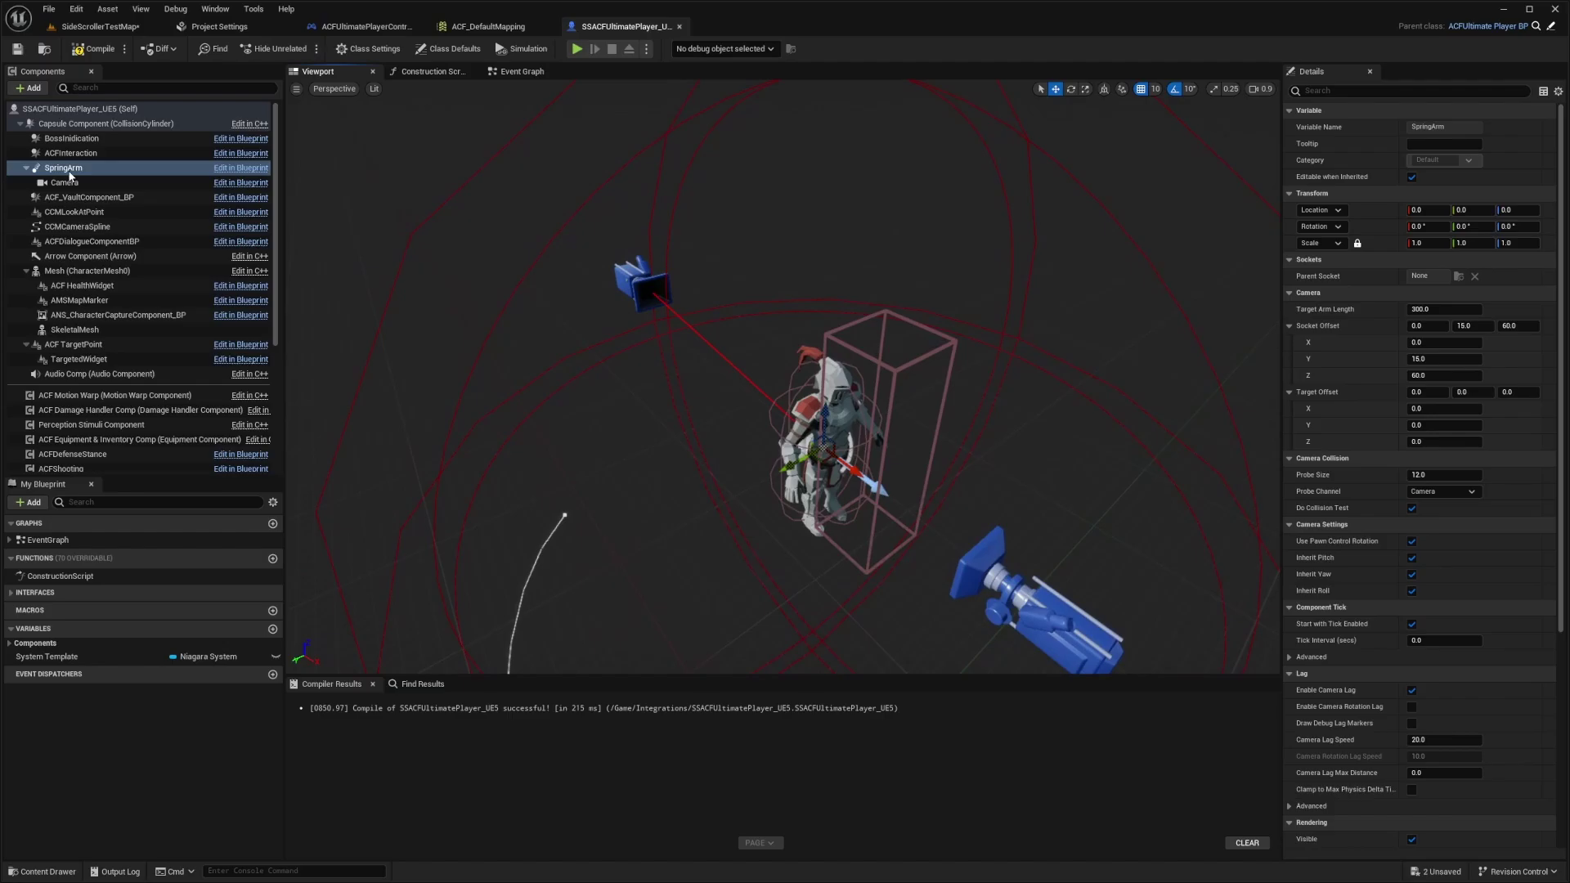
left_click(1411, 542)
left_click(1411, 559)
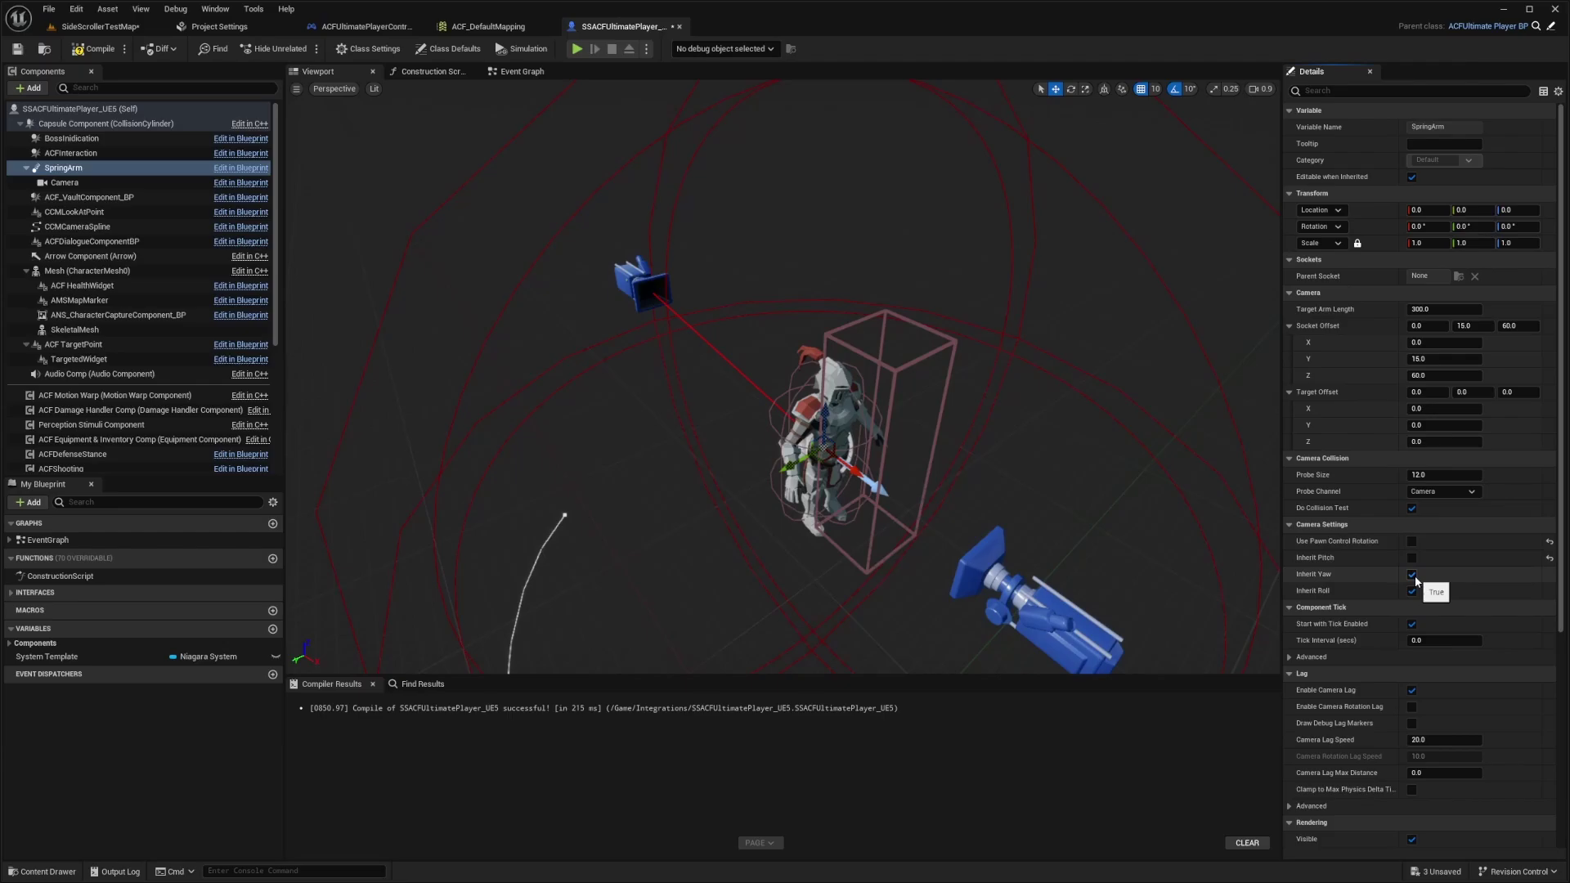
left_click(1411, 574)
left_click(1411, 591)
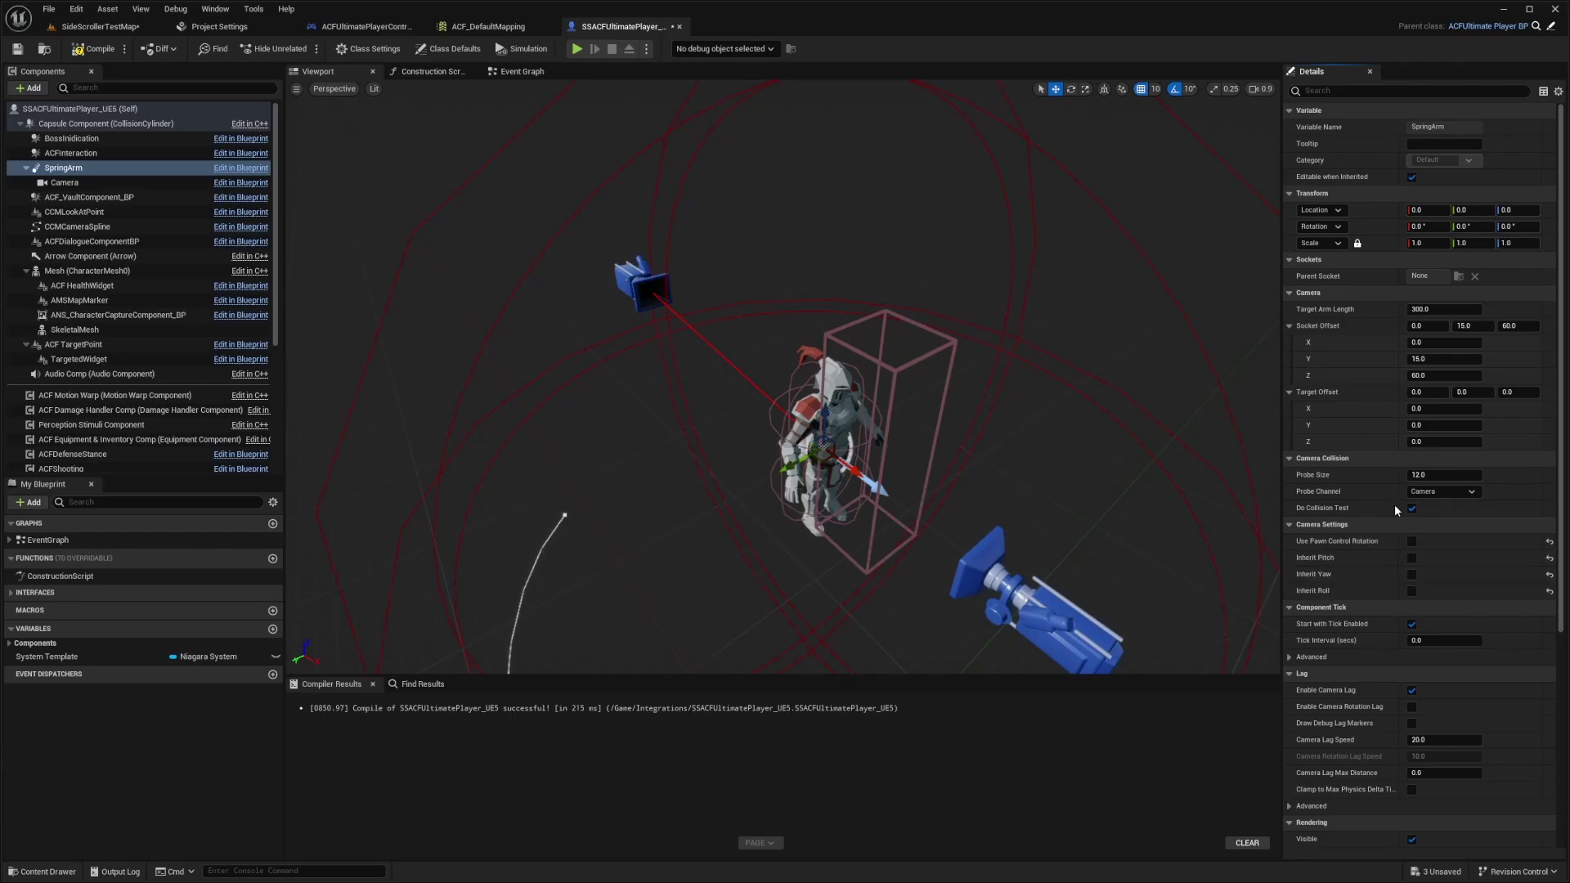
Save and compile the SSACFUltimatePlayer_UE5 blueprint with its new SpringArm settings and check the camera setup around the character.
key("ctrl+s")
left_click(101, 50)
right_click_drag(654, 344, 392, 339)
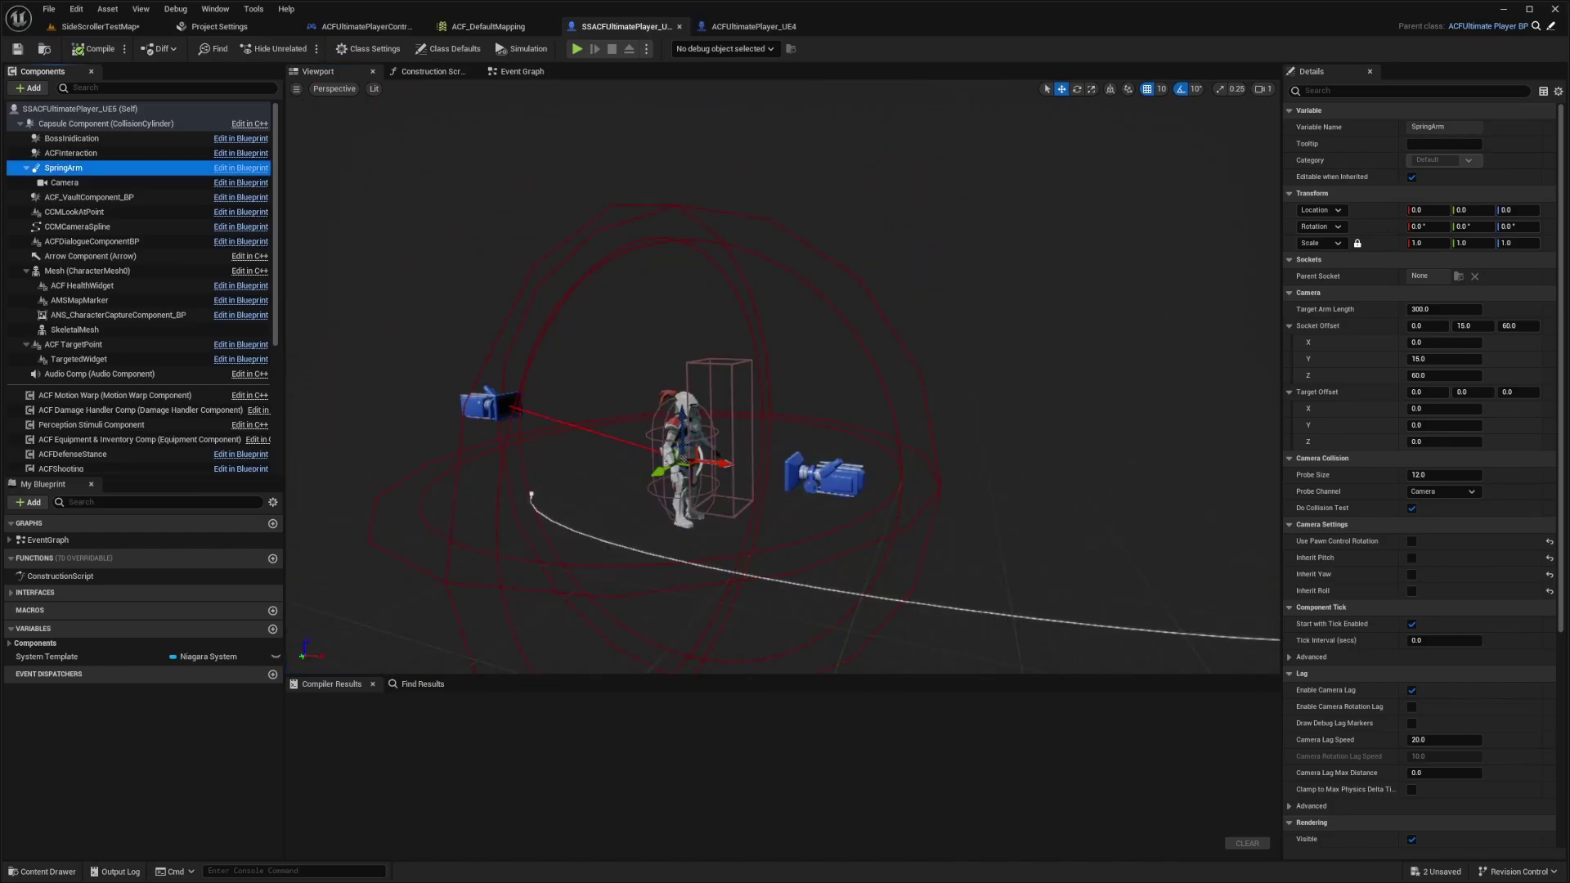
right_click_drag(818, 376, 785, 388)
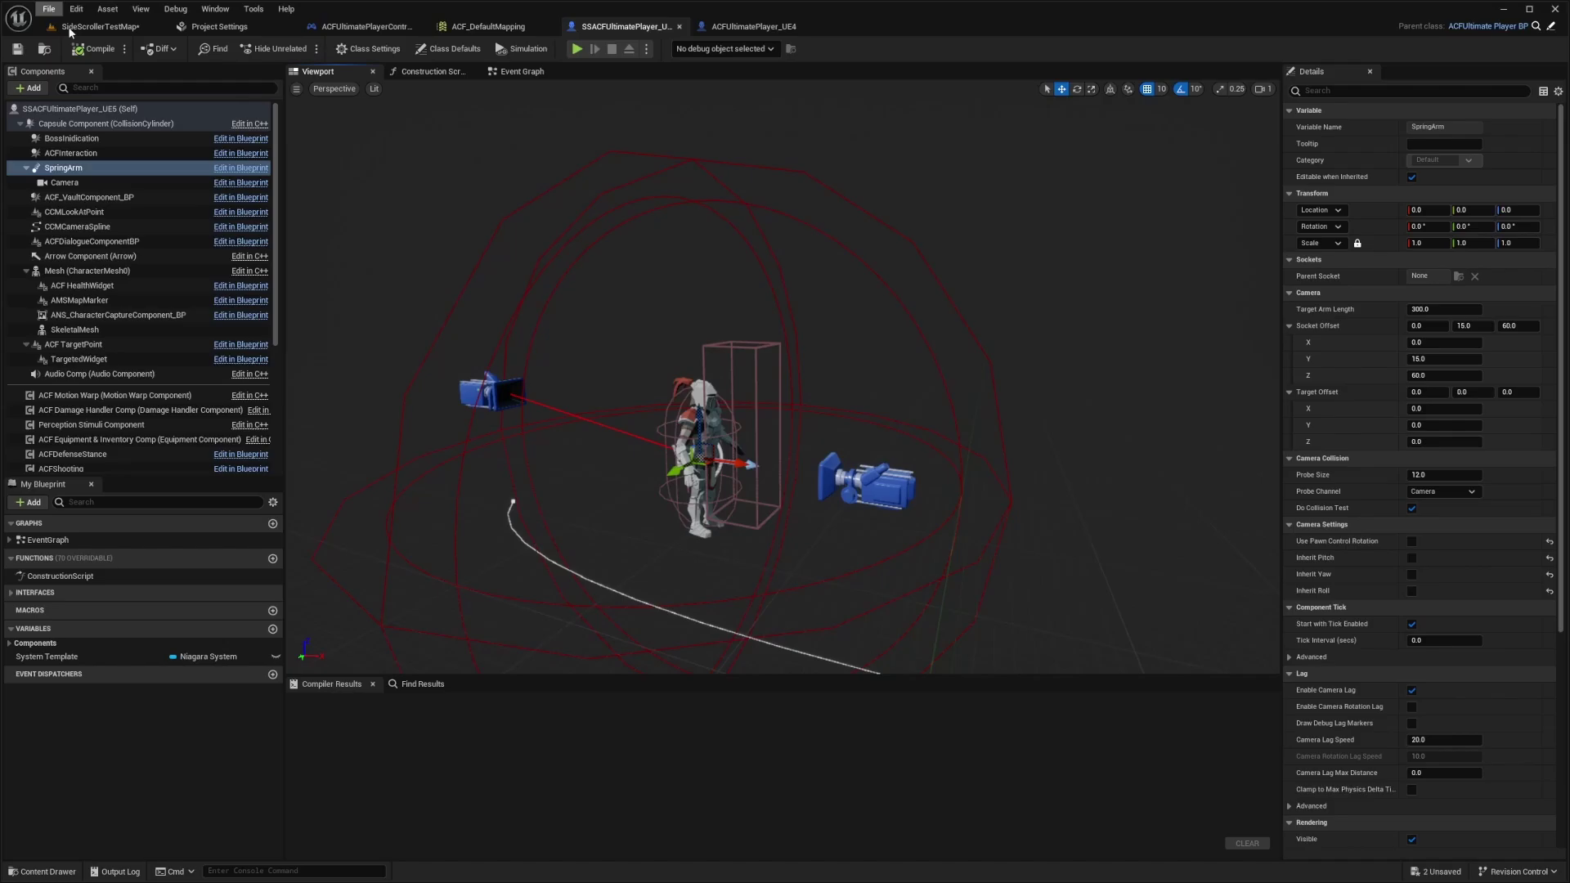
Playtest SideScrollerTestMap full screen, moving the character to check the fixed side view, and end the session.
left_click(92, 26)
left_click(301, 49)
key("F11")
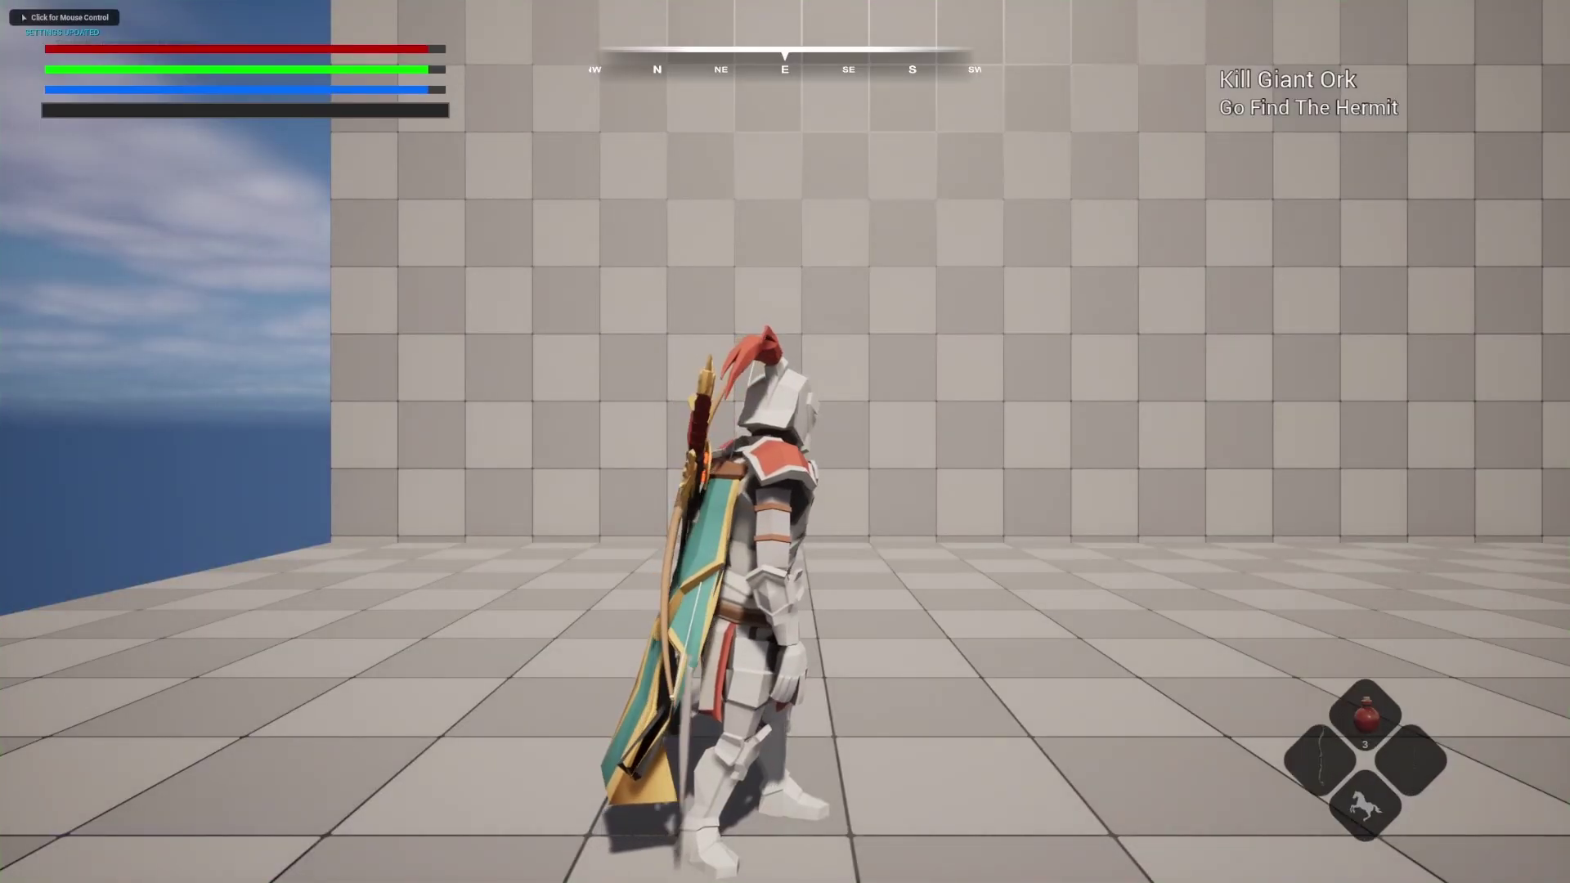
key("d")
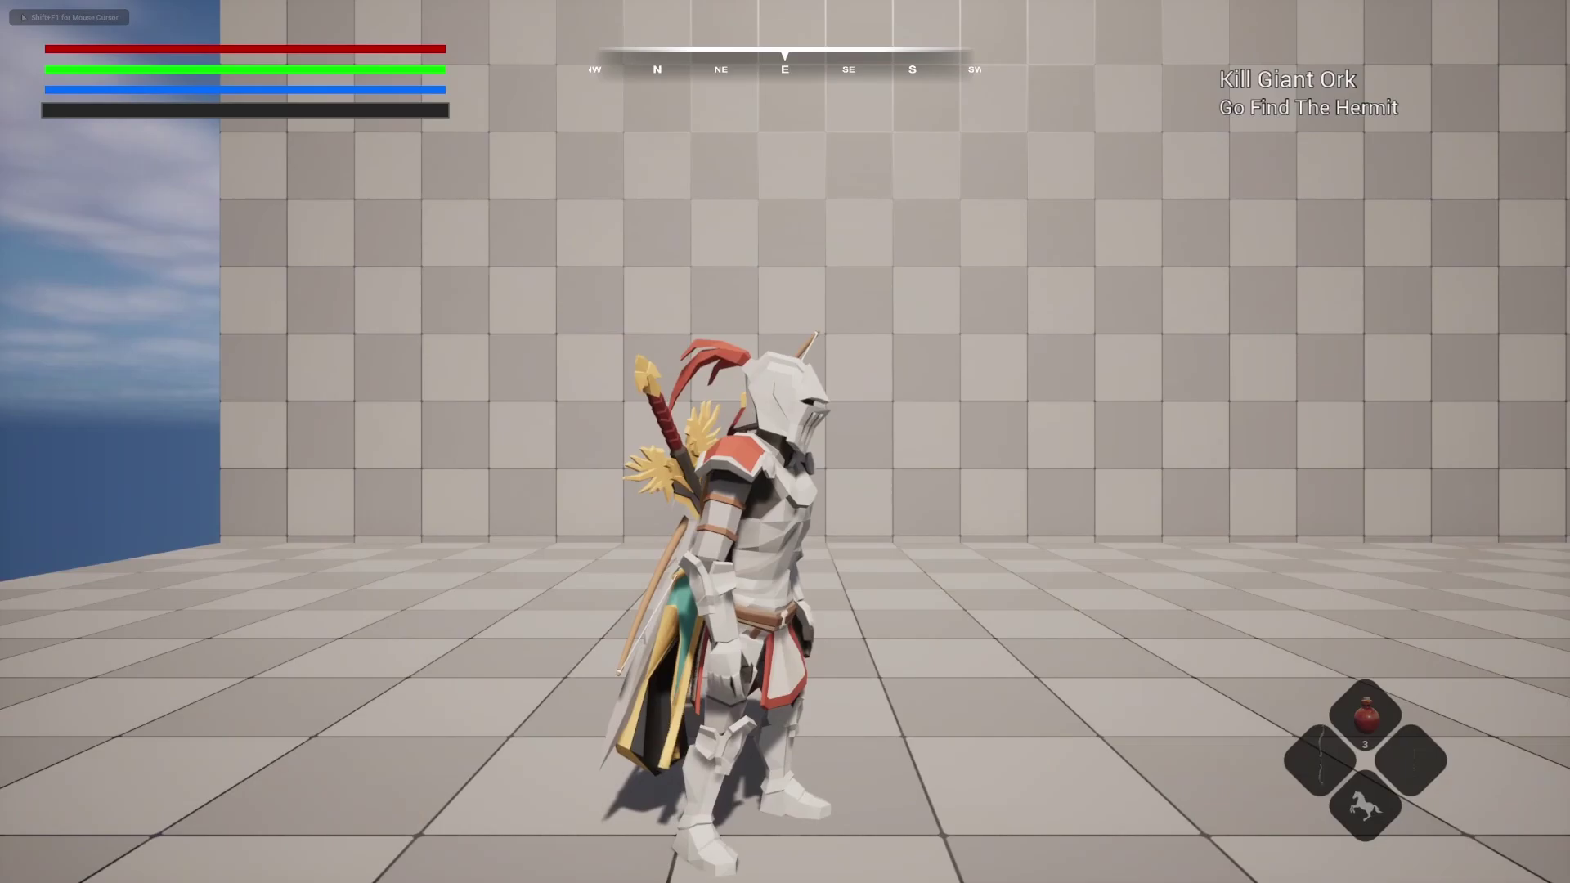
key("Escape")
key("F11")
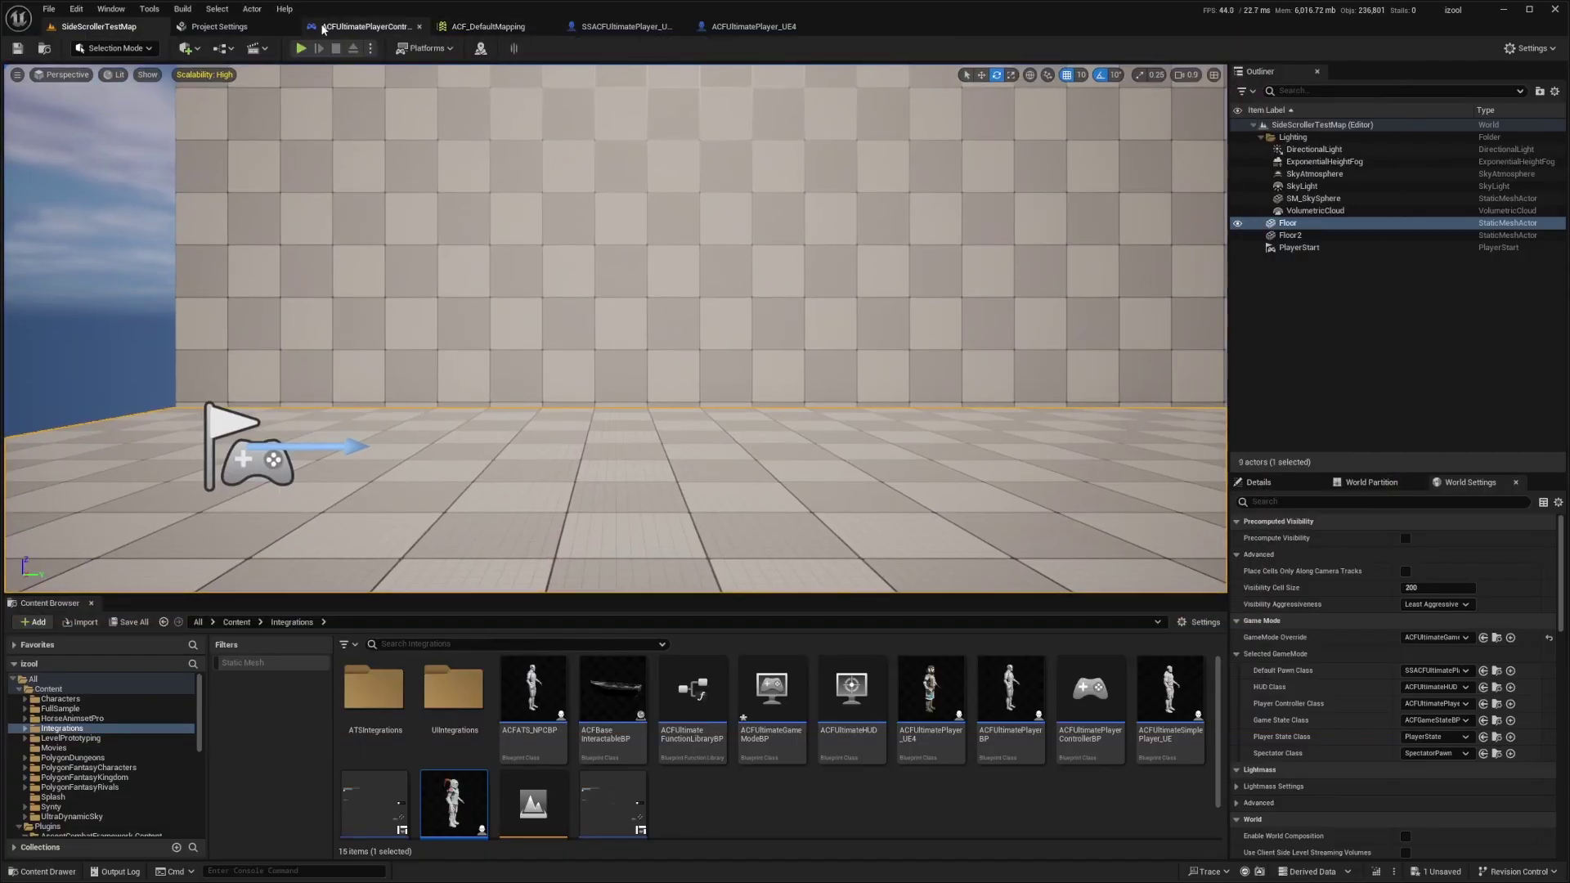
Return to the SSACFUltimatePlayer_UE5 blueprint and playtest it in a preview window, moving the character with the D and A movement controls.
left_click(366, 26)
left_click(723, 29)
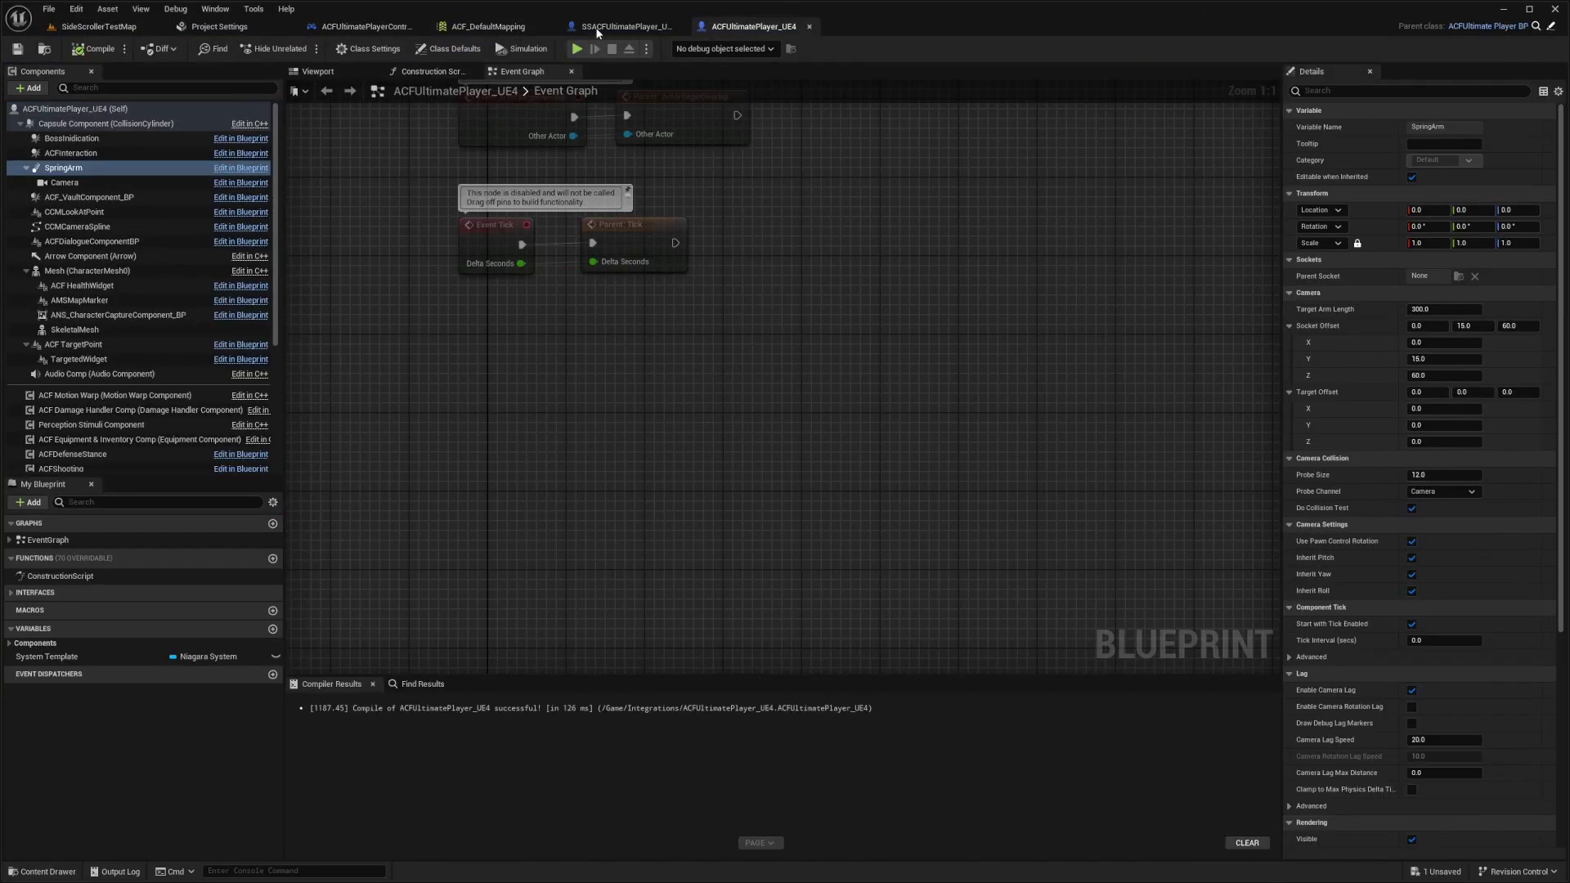
left_click(597, 29)
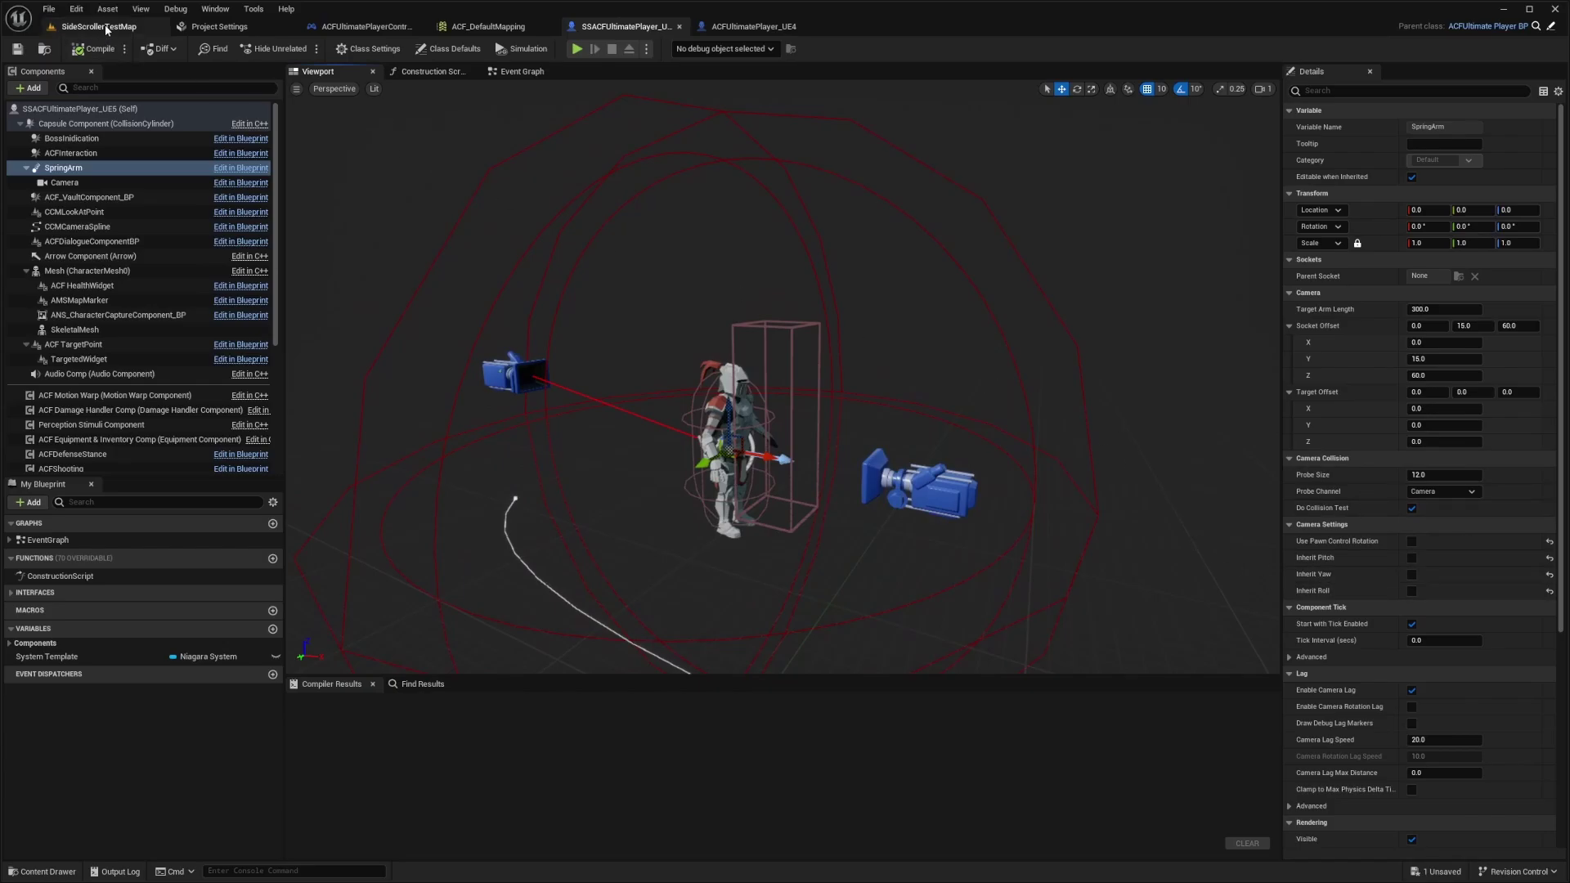
key("alt+p")
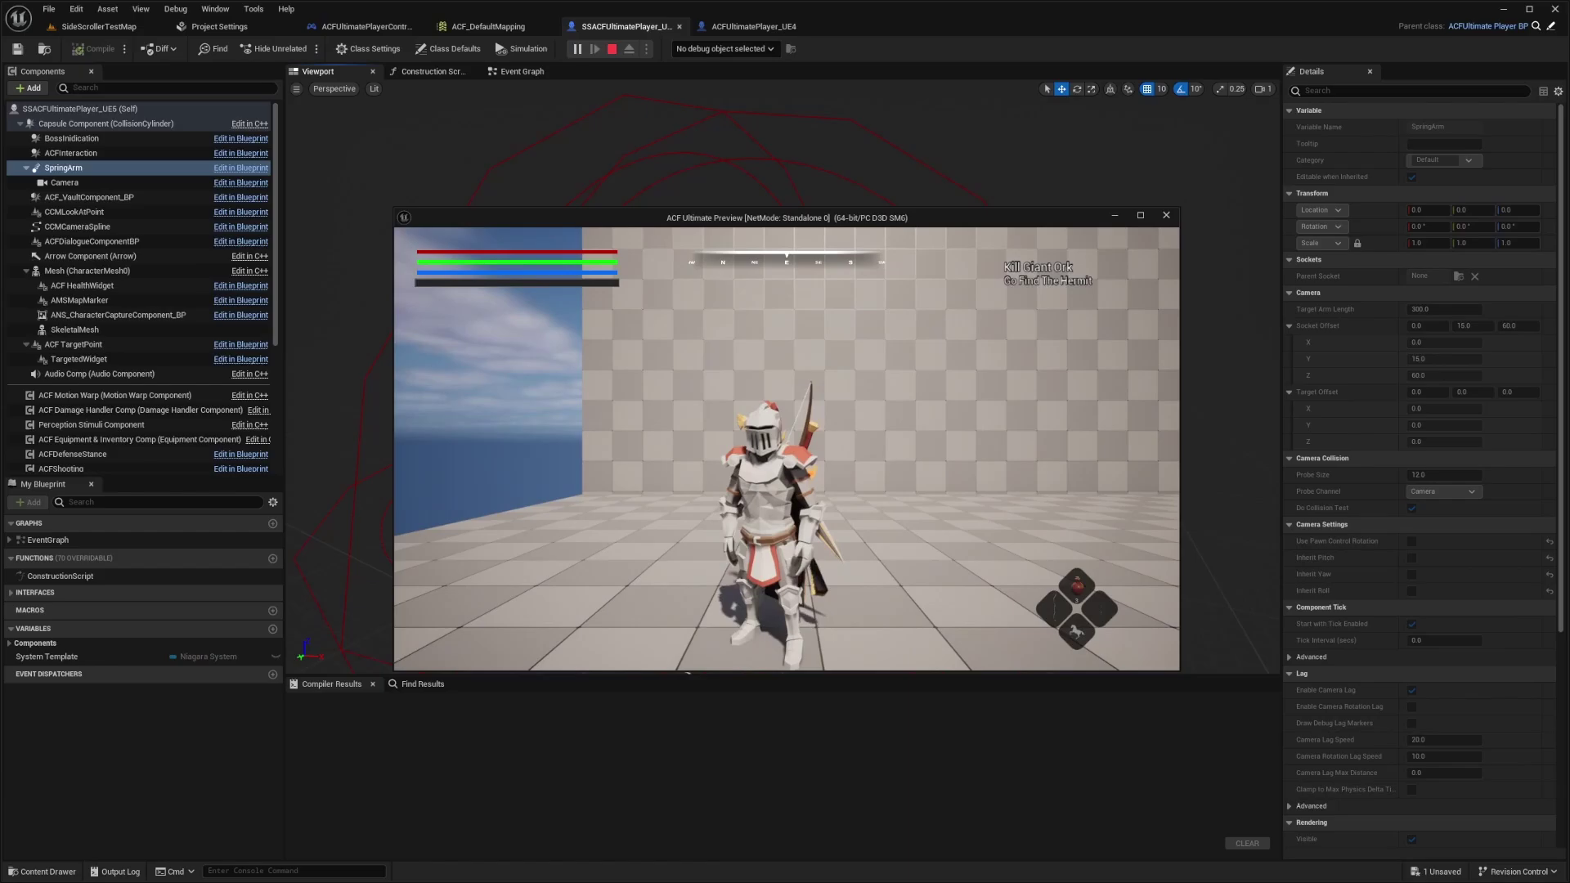
key("d")
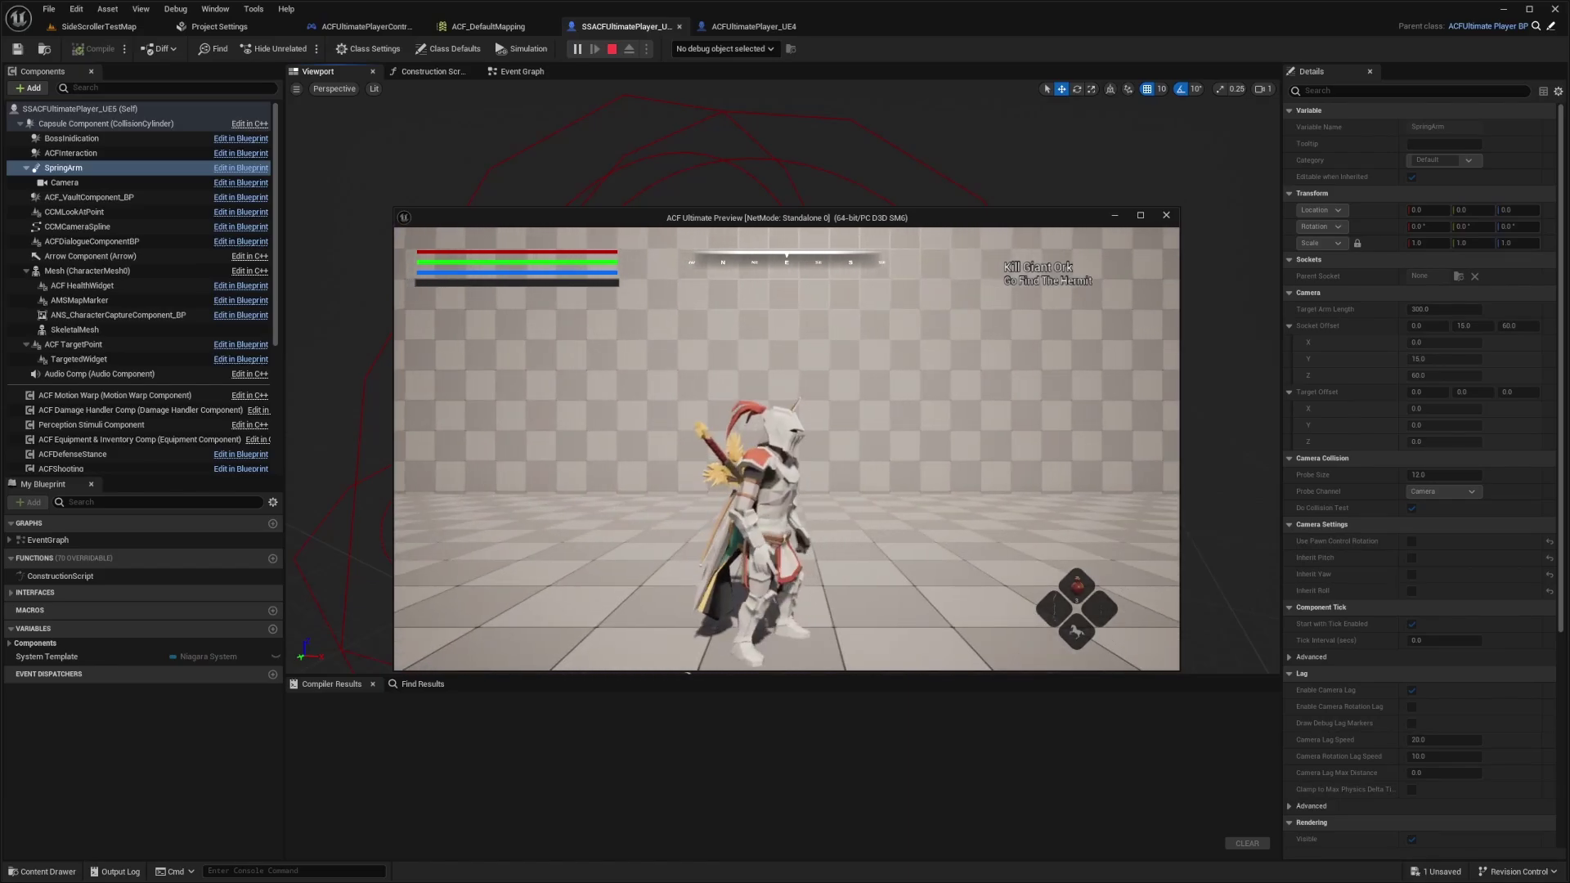
key("d")
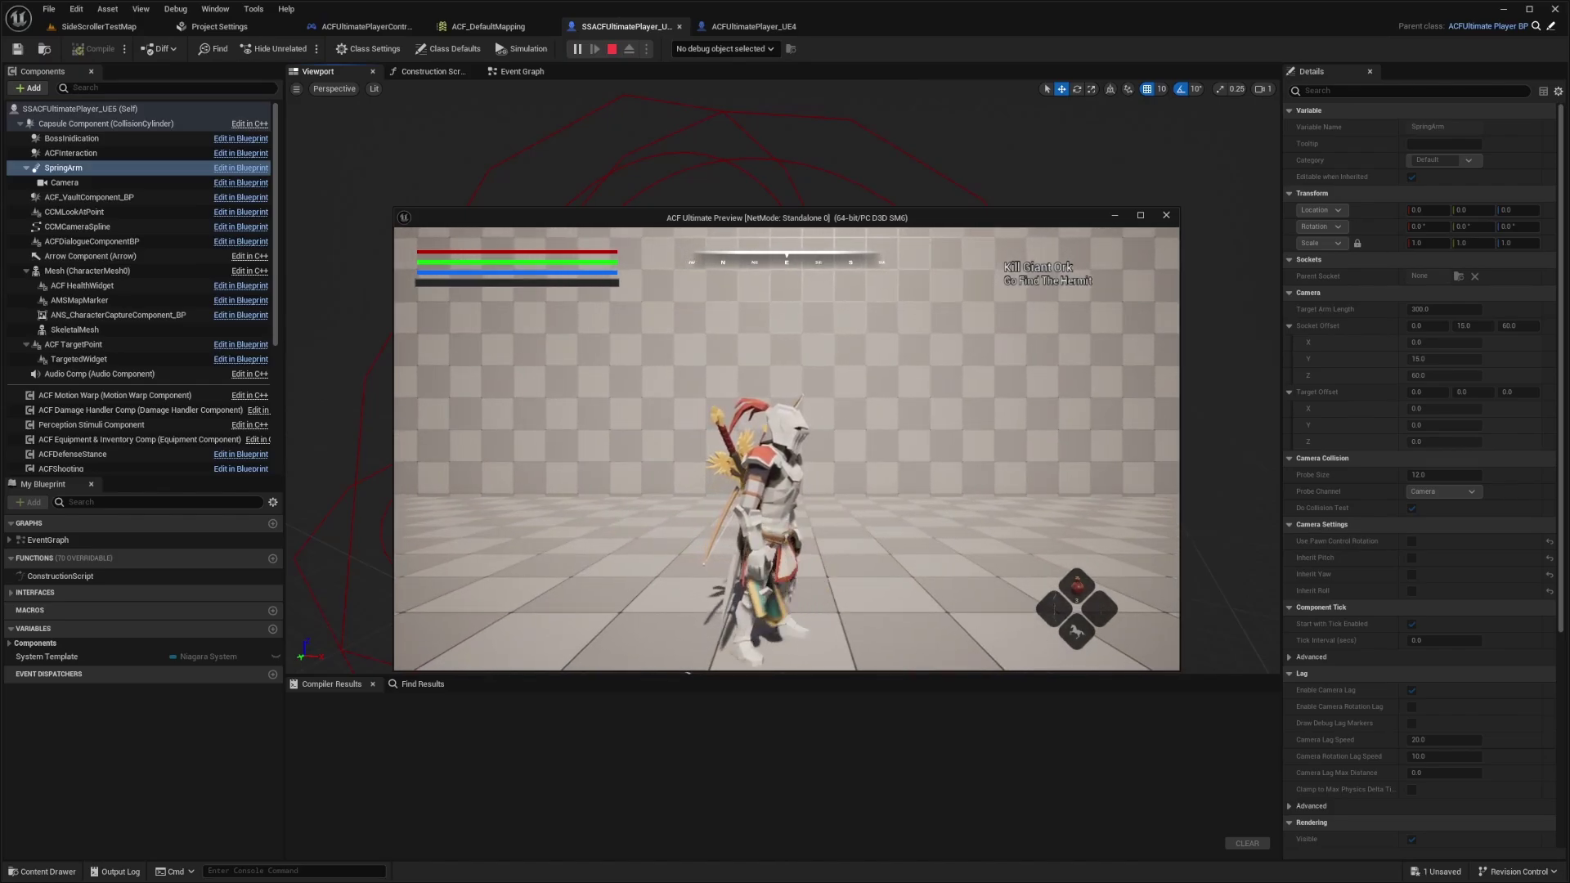
key("a")
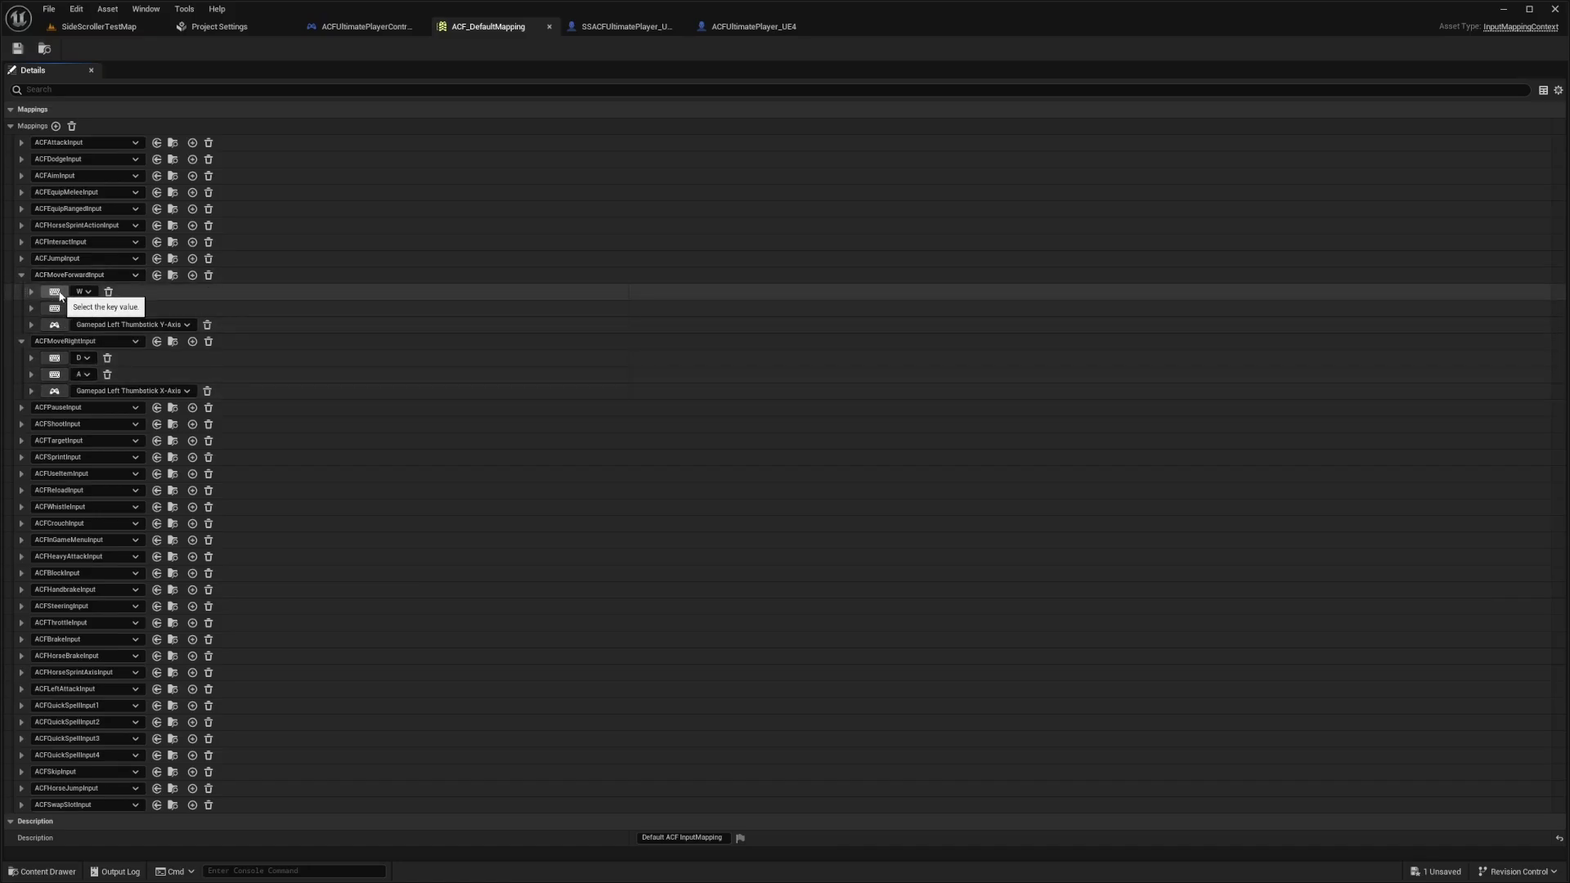
In ACF_DefaultMapping, rebind the two ACFMoveForwardInput keys to D and A, and the first ACFMoveRightInput key to W.
left_click(57, 292)
key("d")
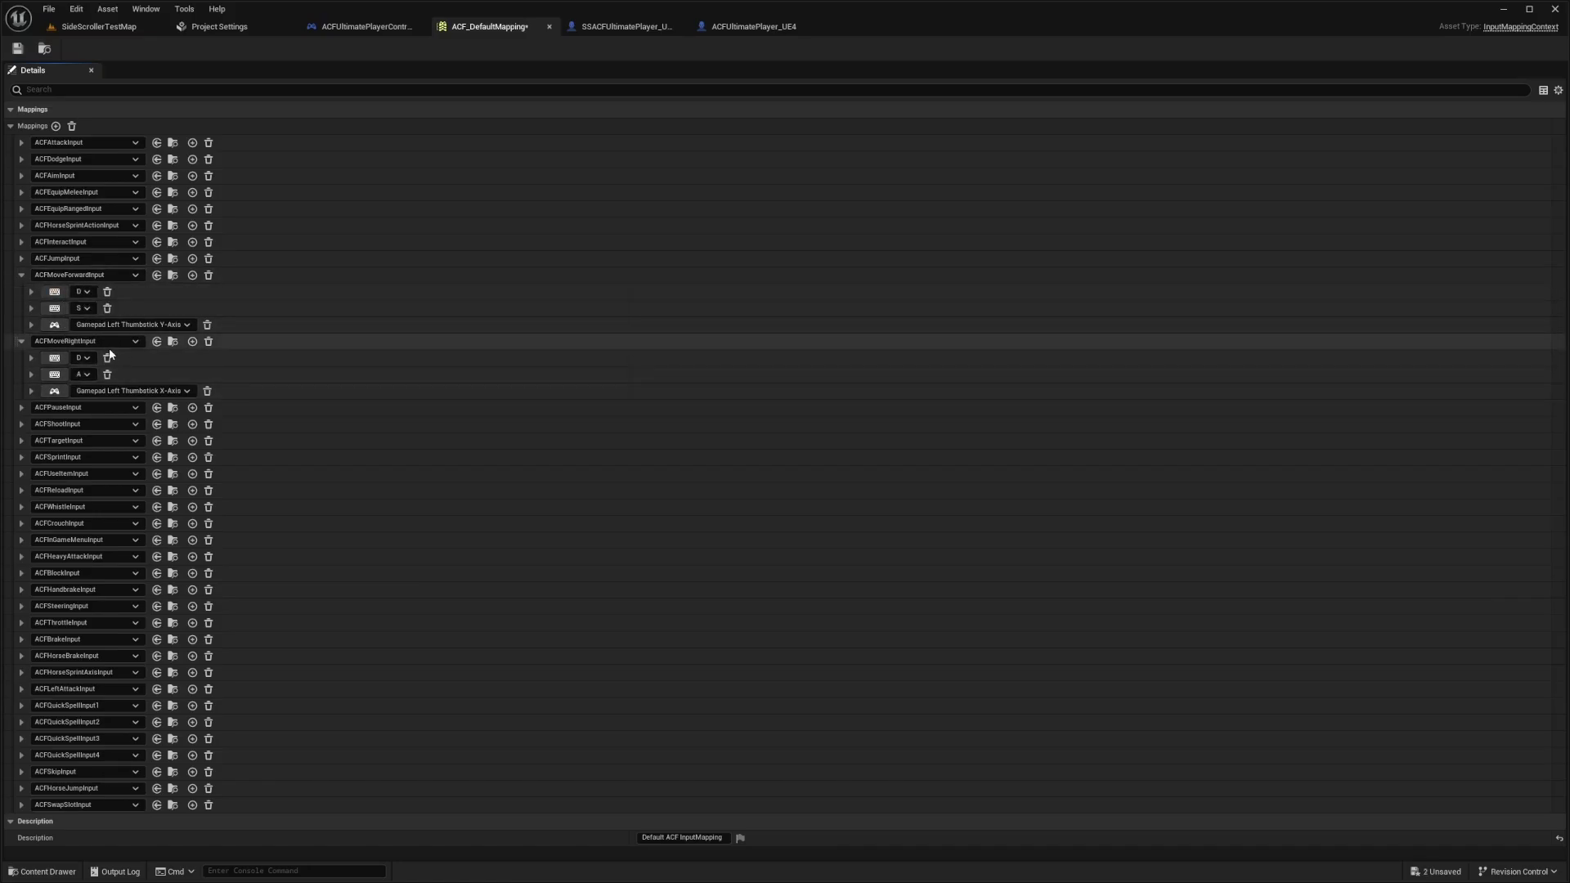
left_click(57, 358)
key("w")
left_click(56, 309)
key("a")
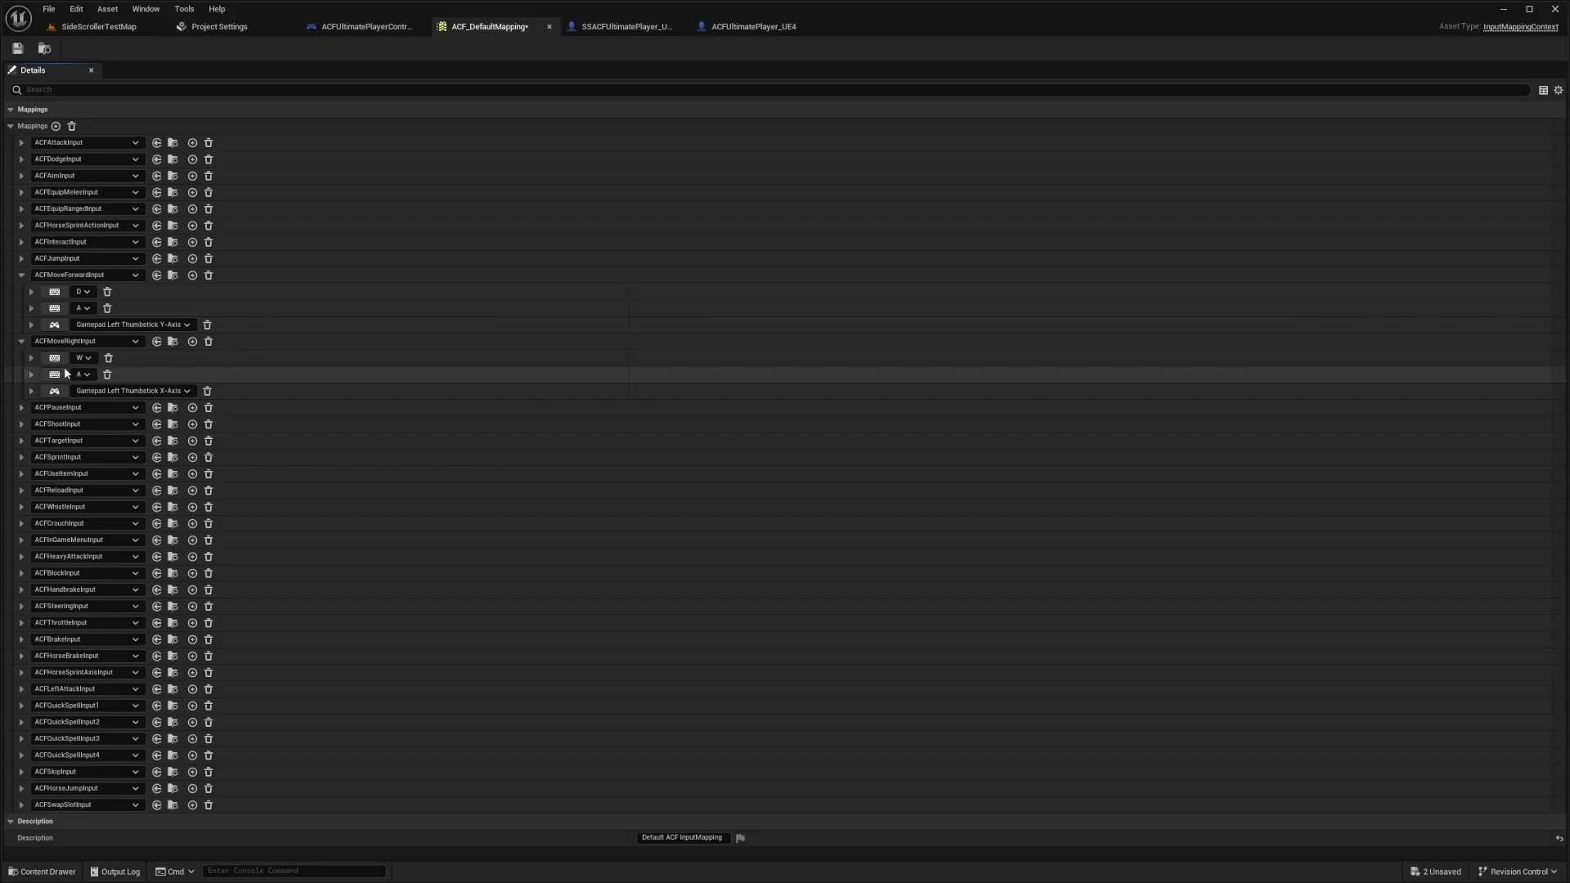
Playtest the rebound movement full screen in SideScrollerTestMap, moving the character along the wall and in depth, and end the session.
left_click(98, 26)
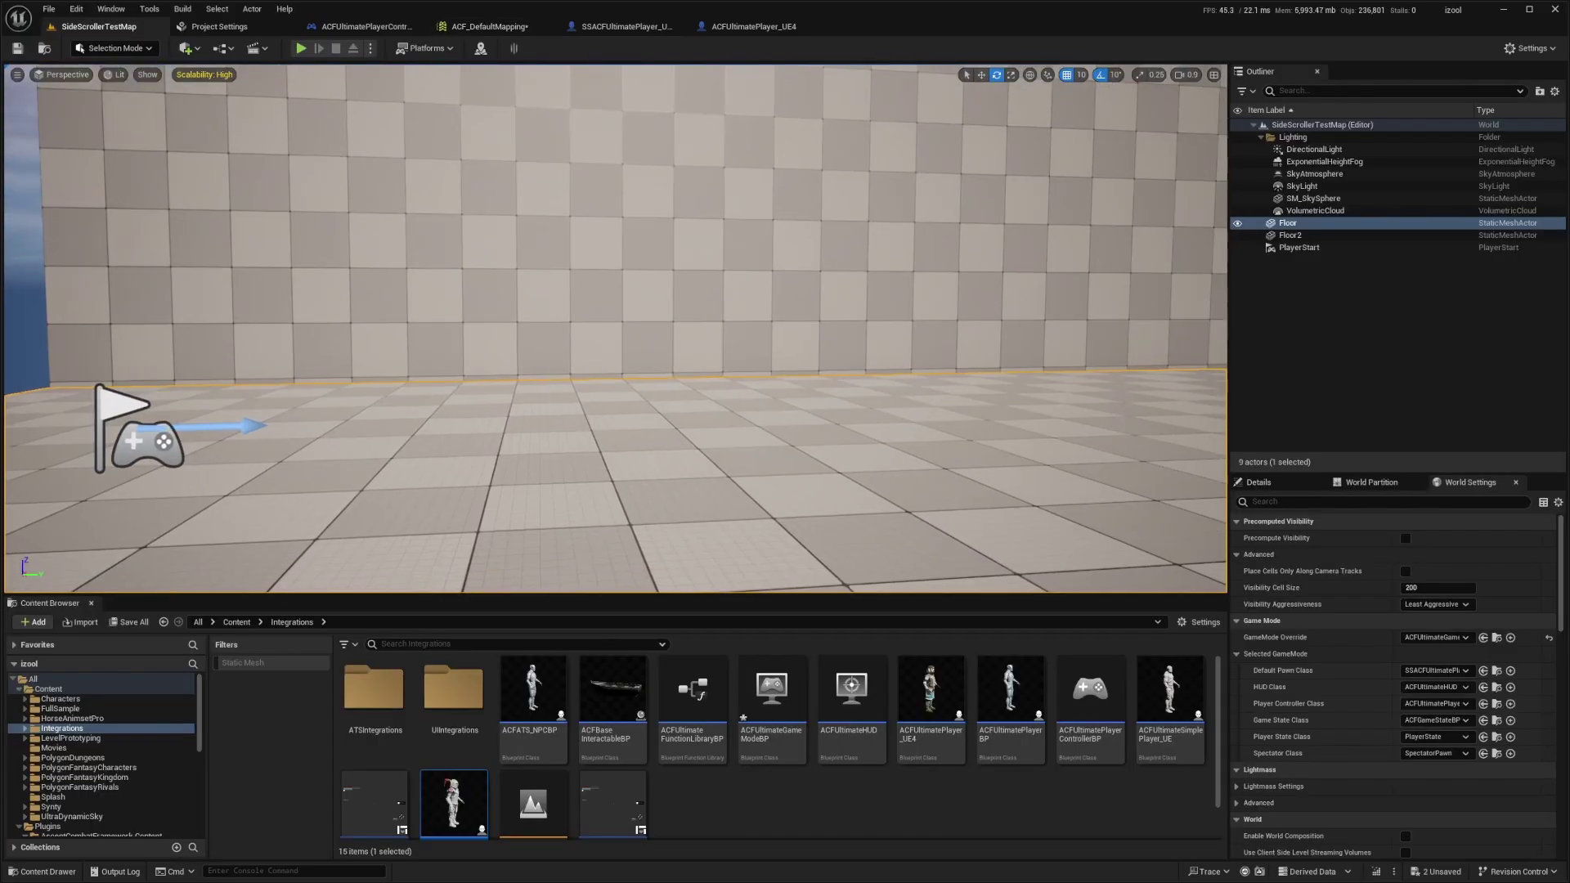
left_click(301, 48)
key("F11")
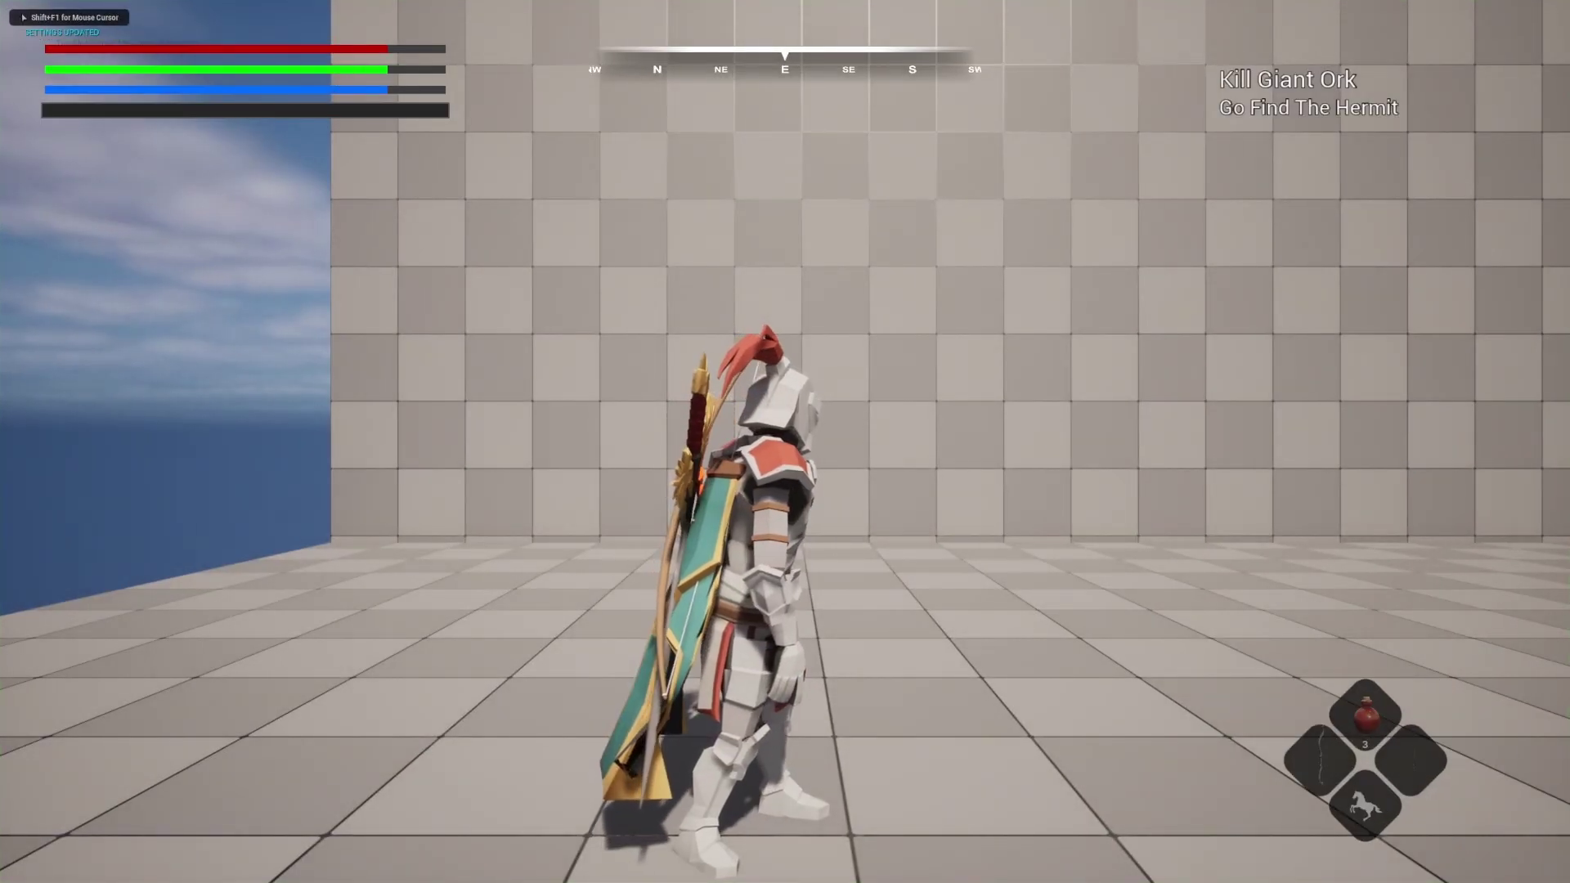
key("d")
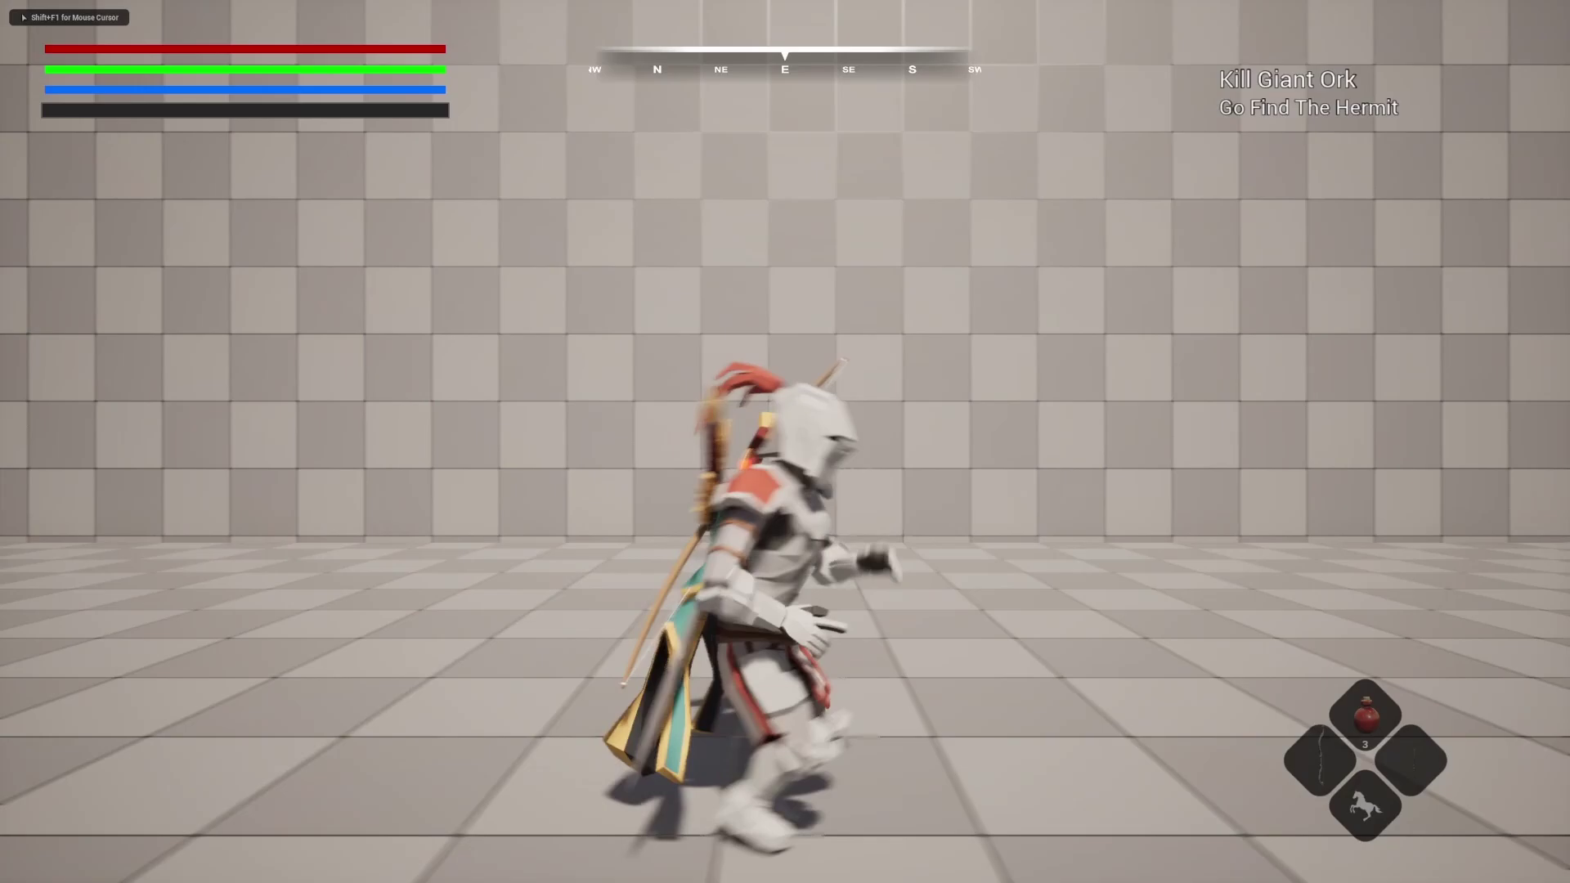
key("a")
key("d")
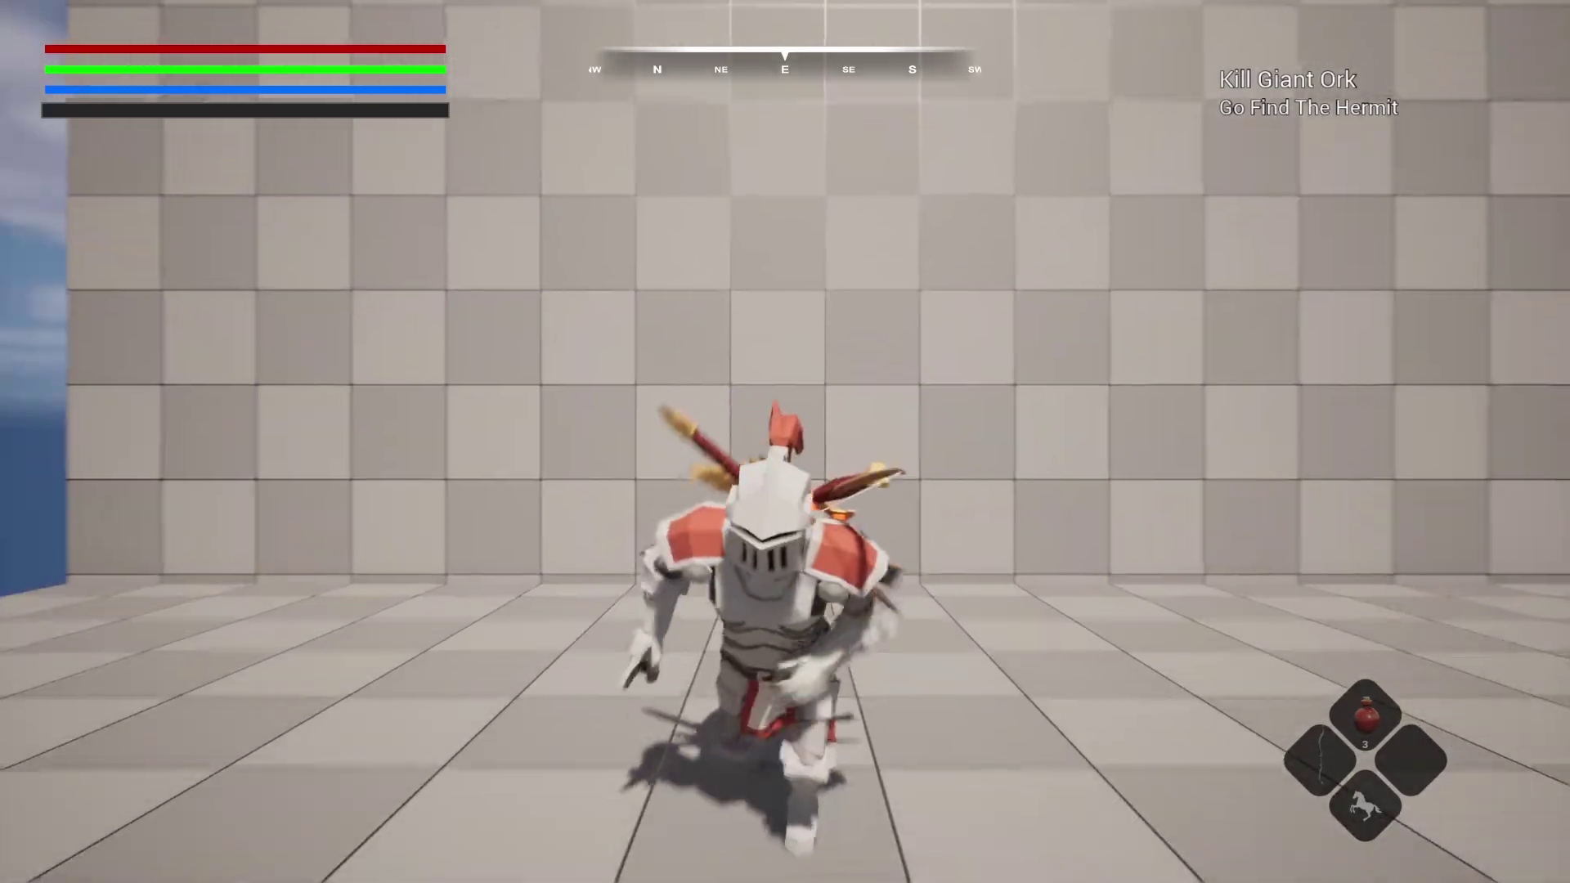
key("s")
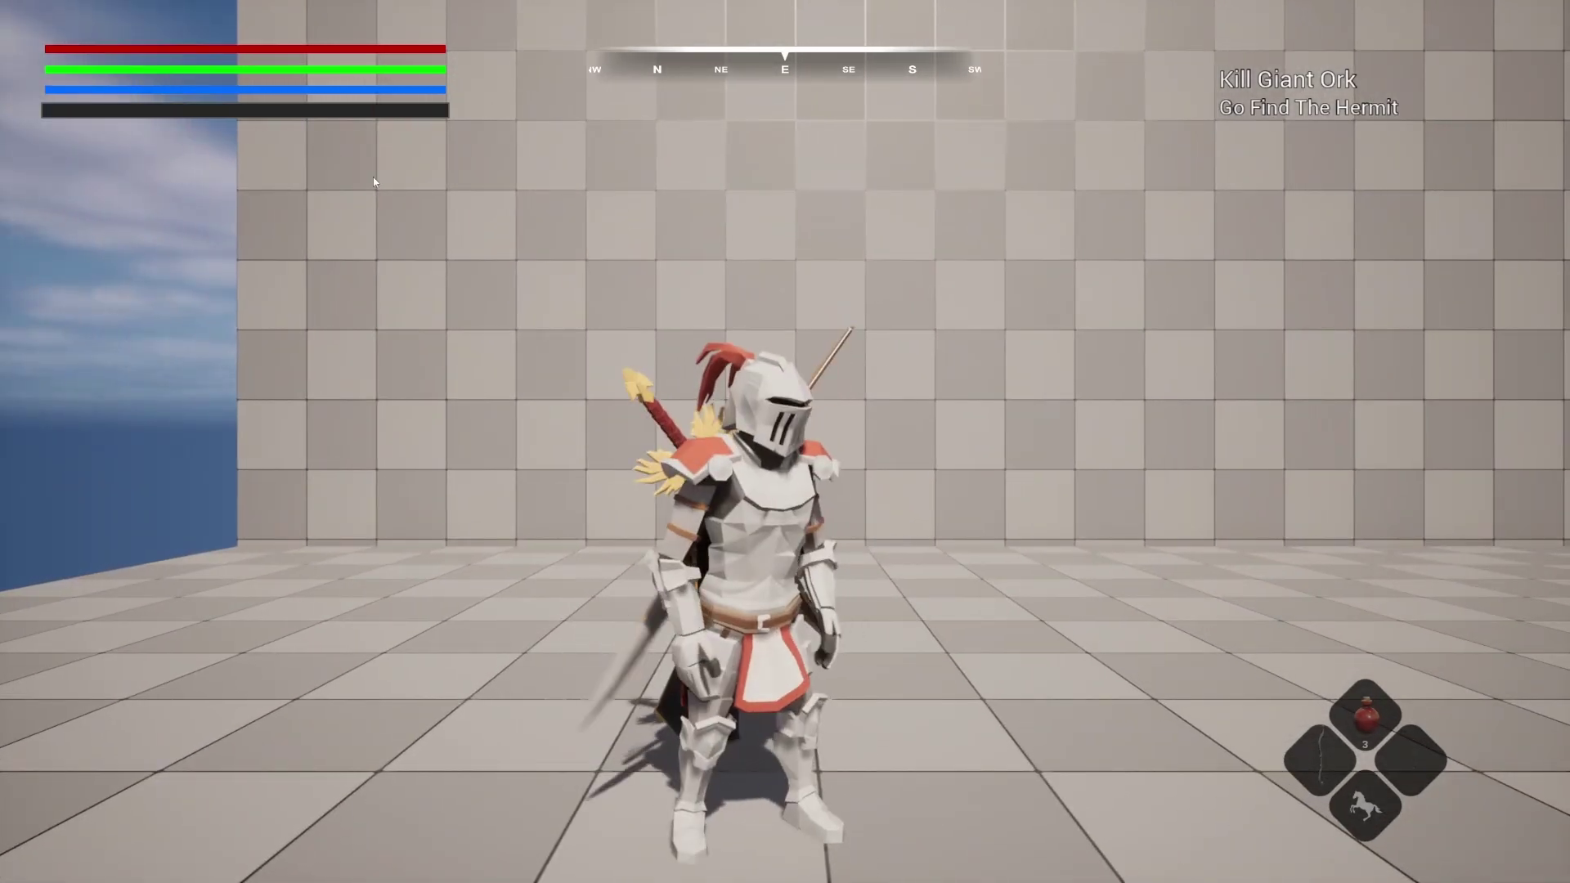
key("Escape")
Bind ACFMoveRightInput to S and W in ACF_DefaultMapping, and playtest the character's running, jumping and depth movement in SideScrollerTestMap.
left_click(489, 26)
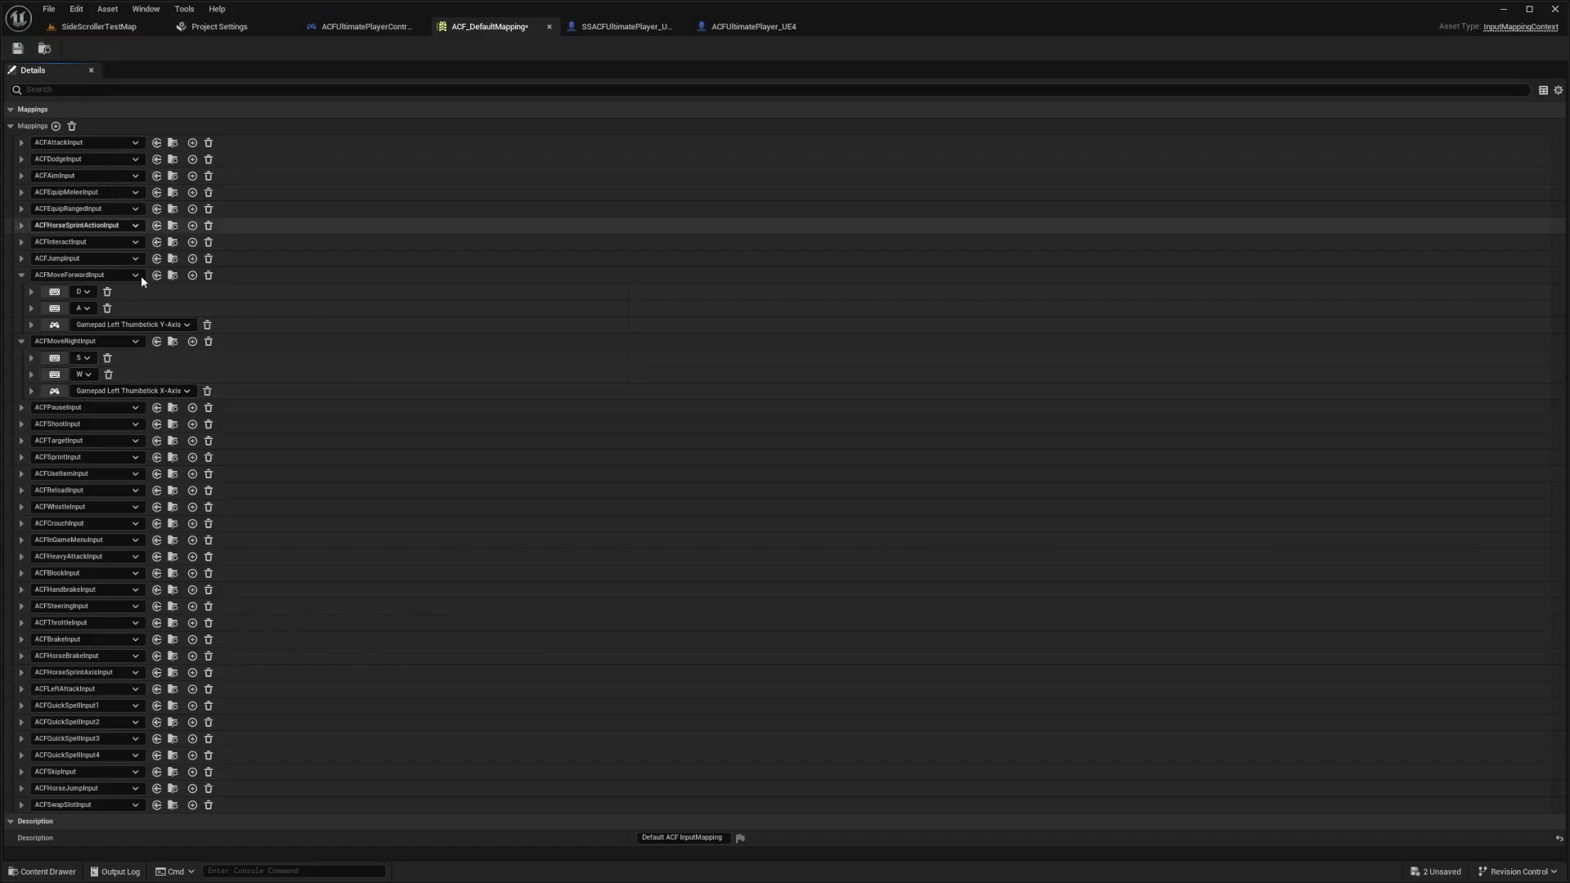
left_click(92, 31)
key("alt+p")
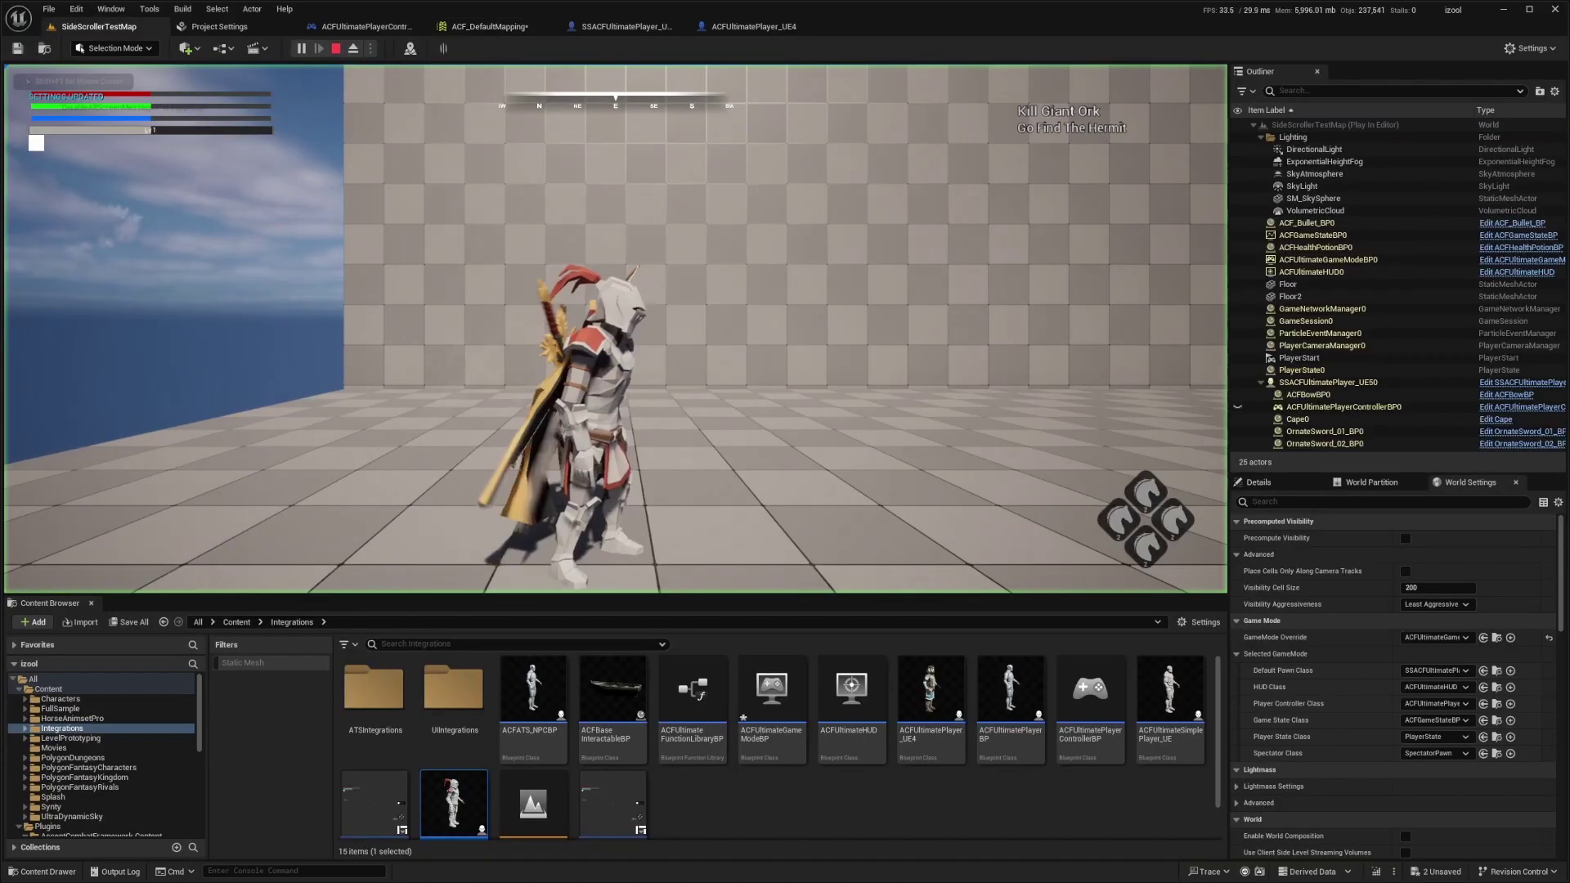
key("d")
key("space")
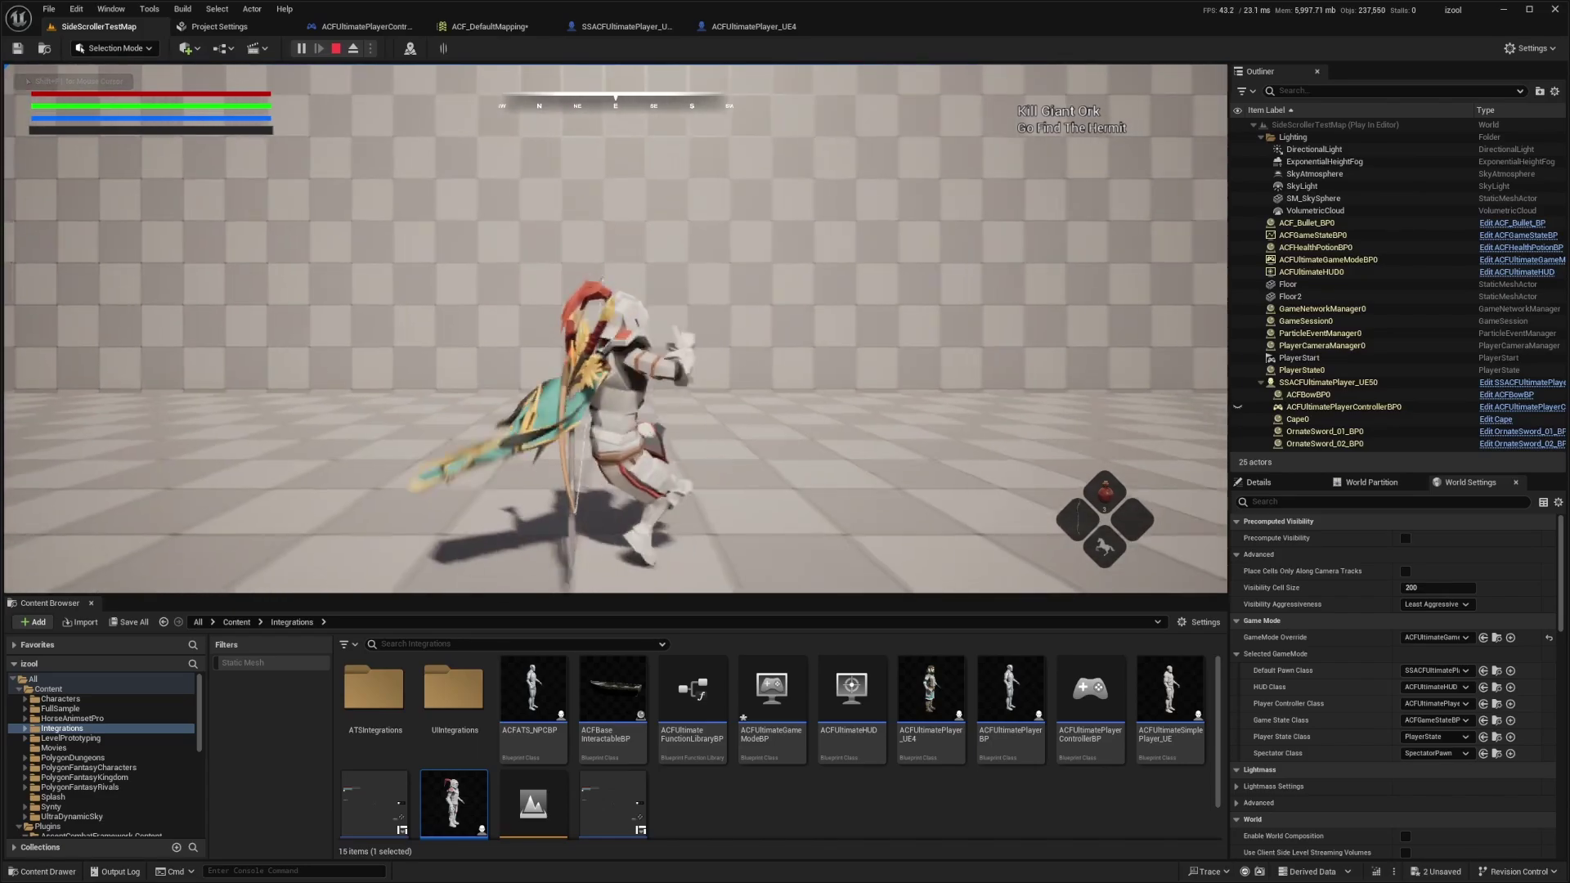
key("alt")
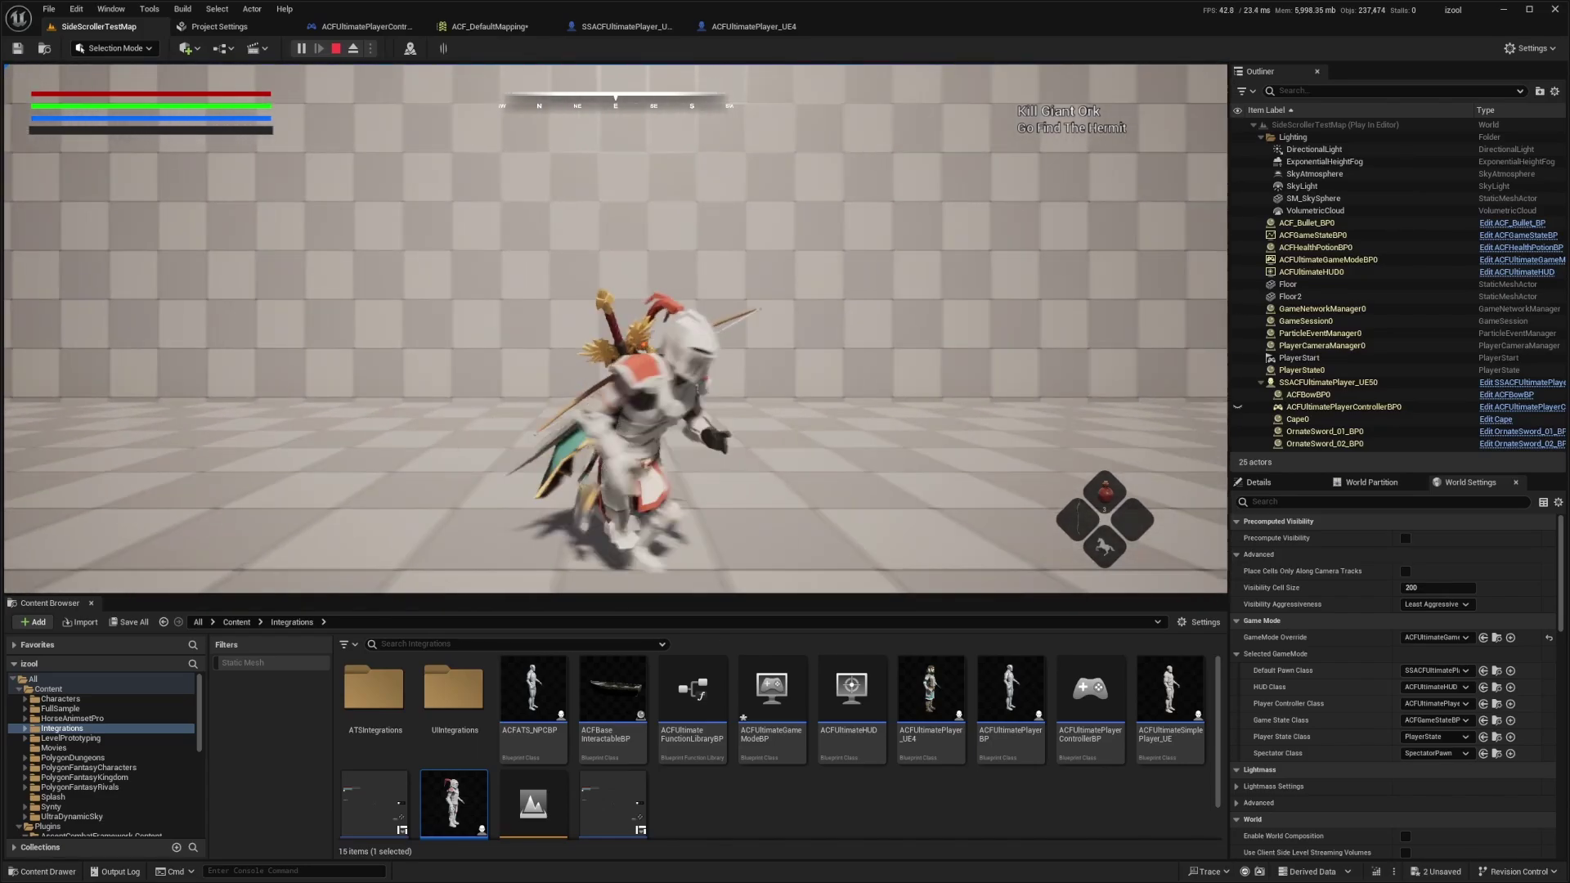
key("F11")
key("w")
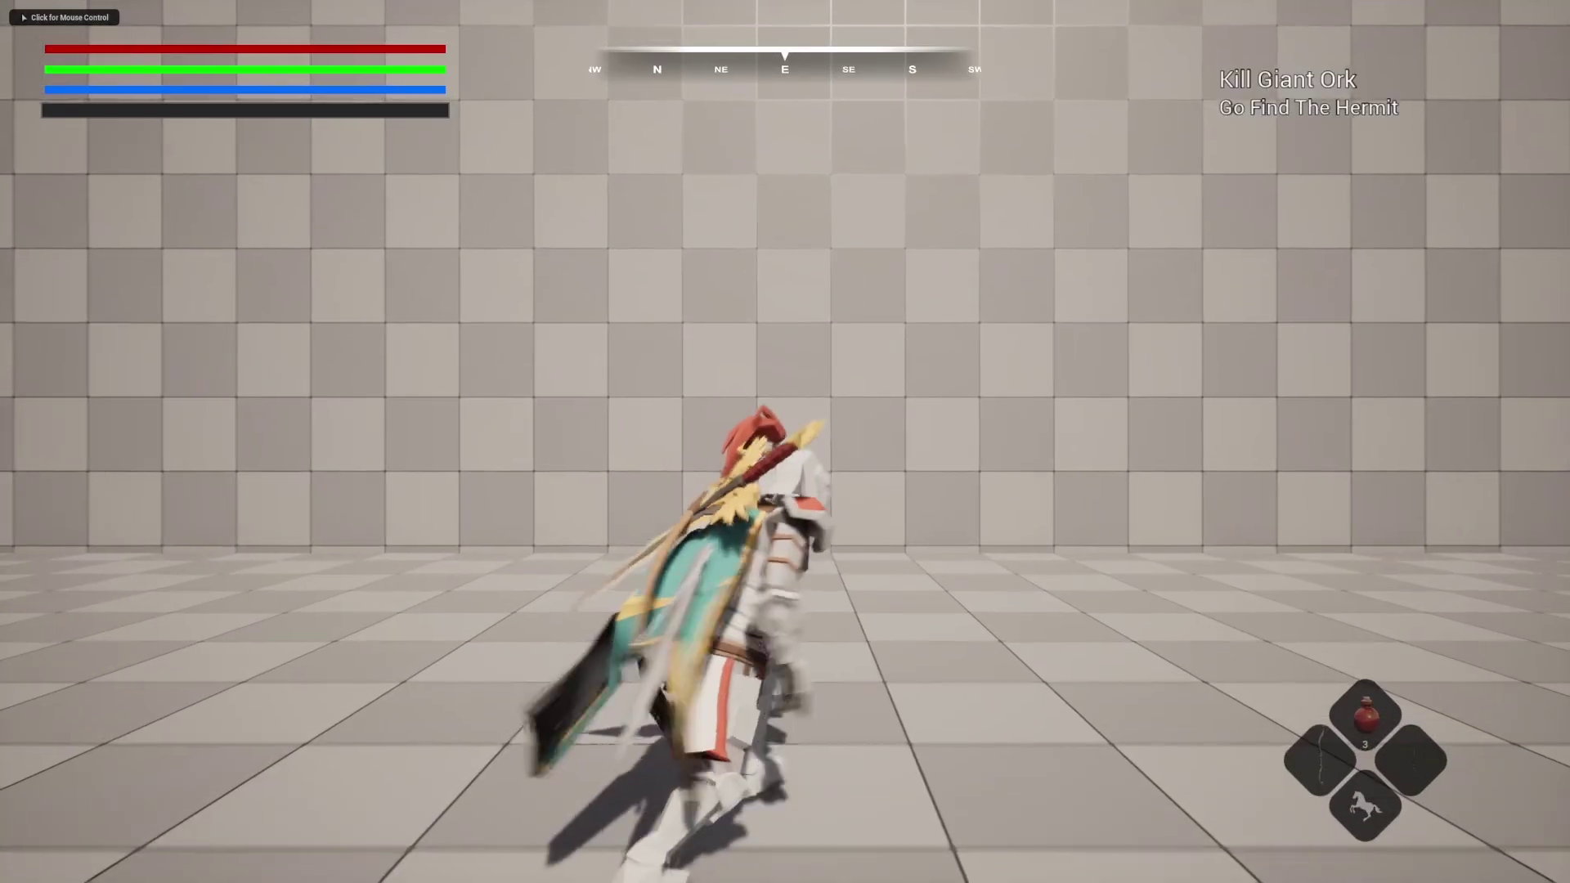
Run the character repeatedly back and forth along the wall to check the side-scroller direction changes.
key("d")
key("a")
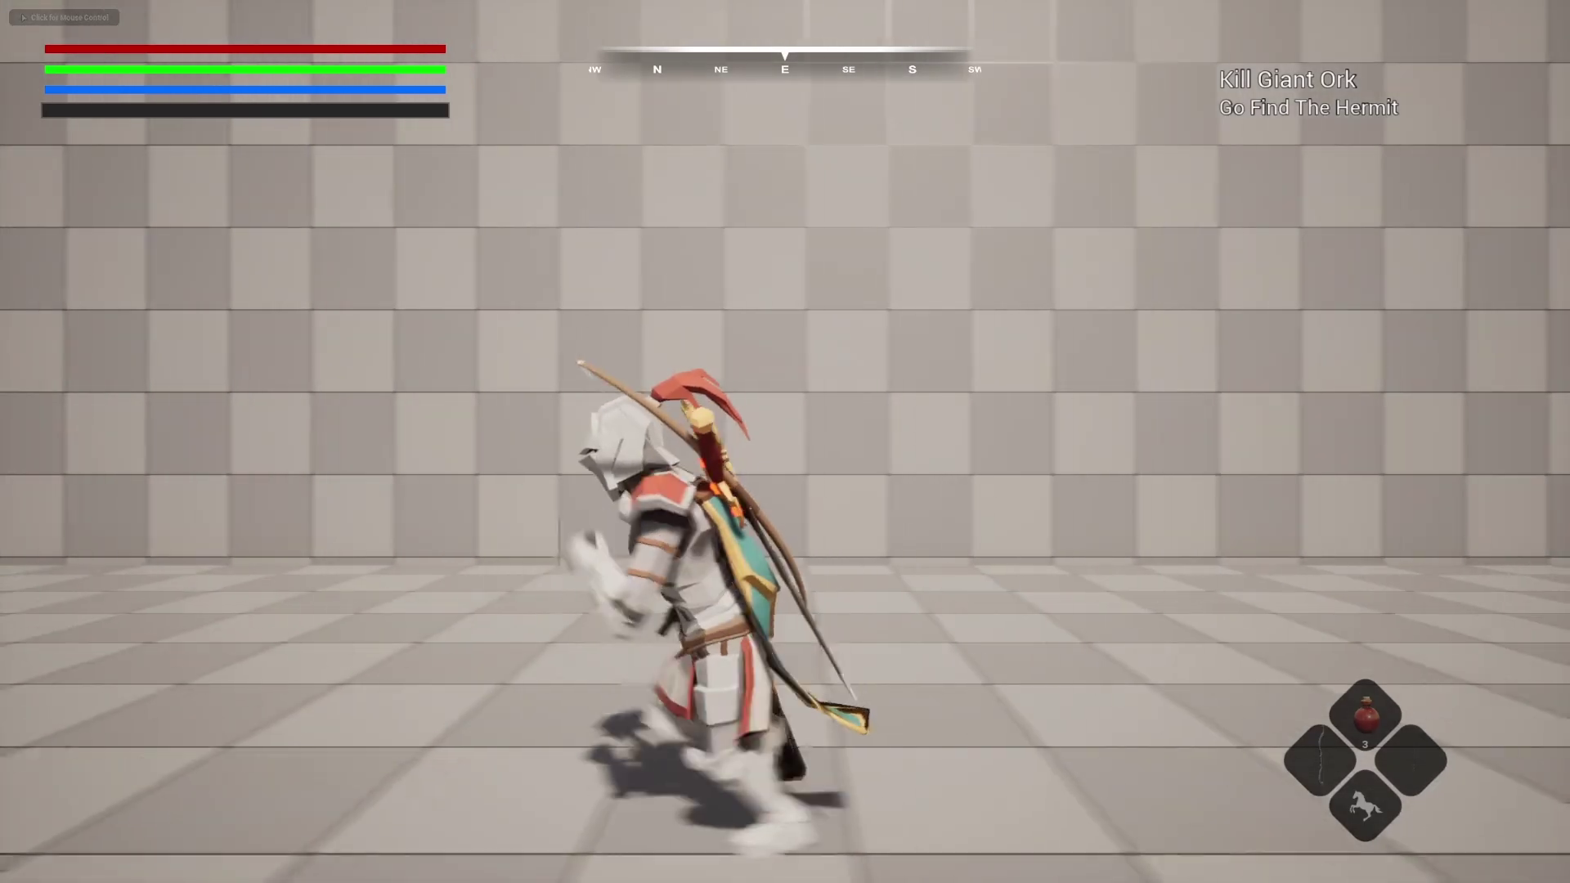
key("d")
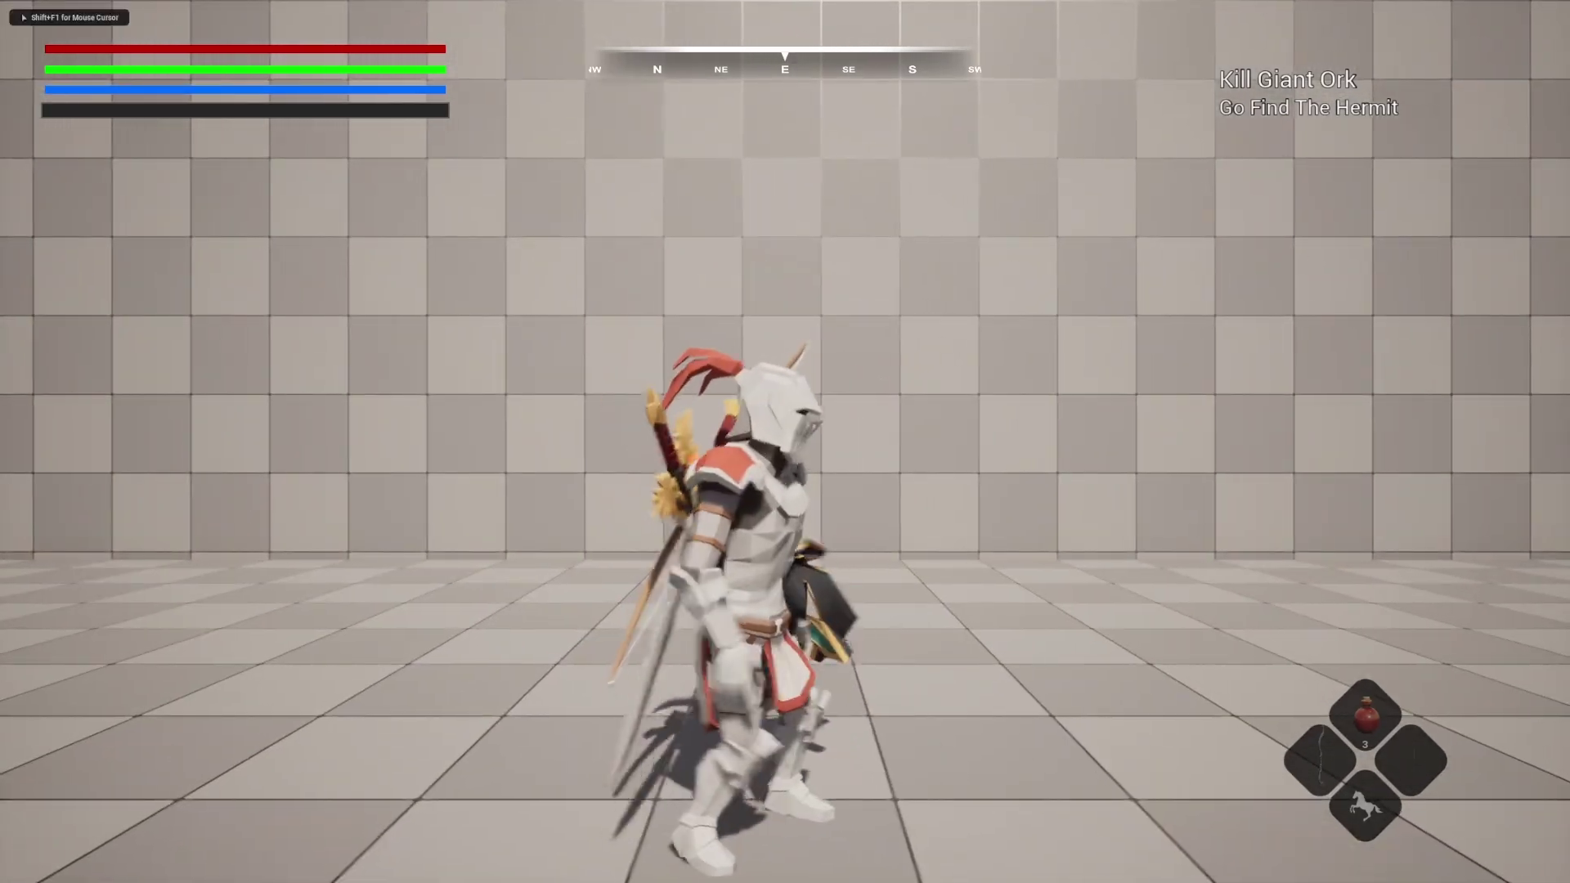
key("a")
key("d")
key("a")
key("d")
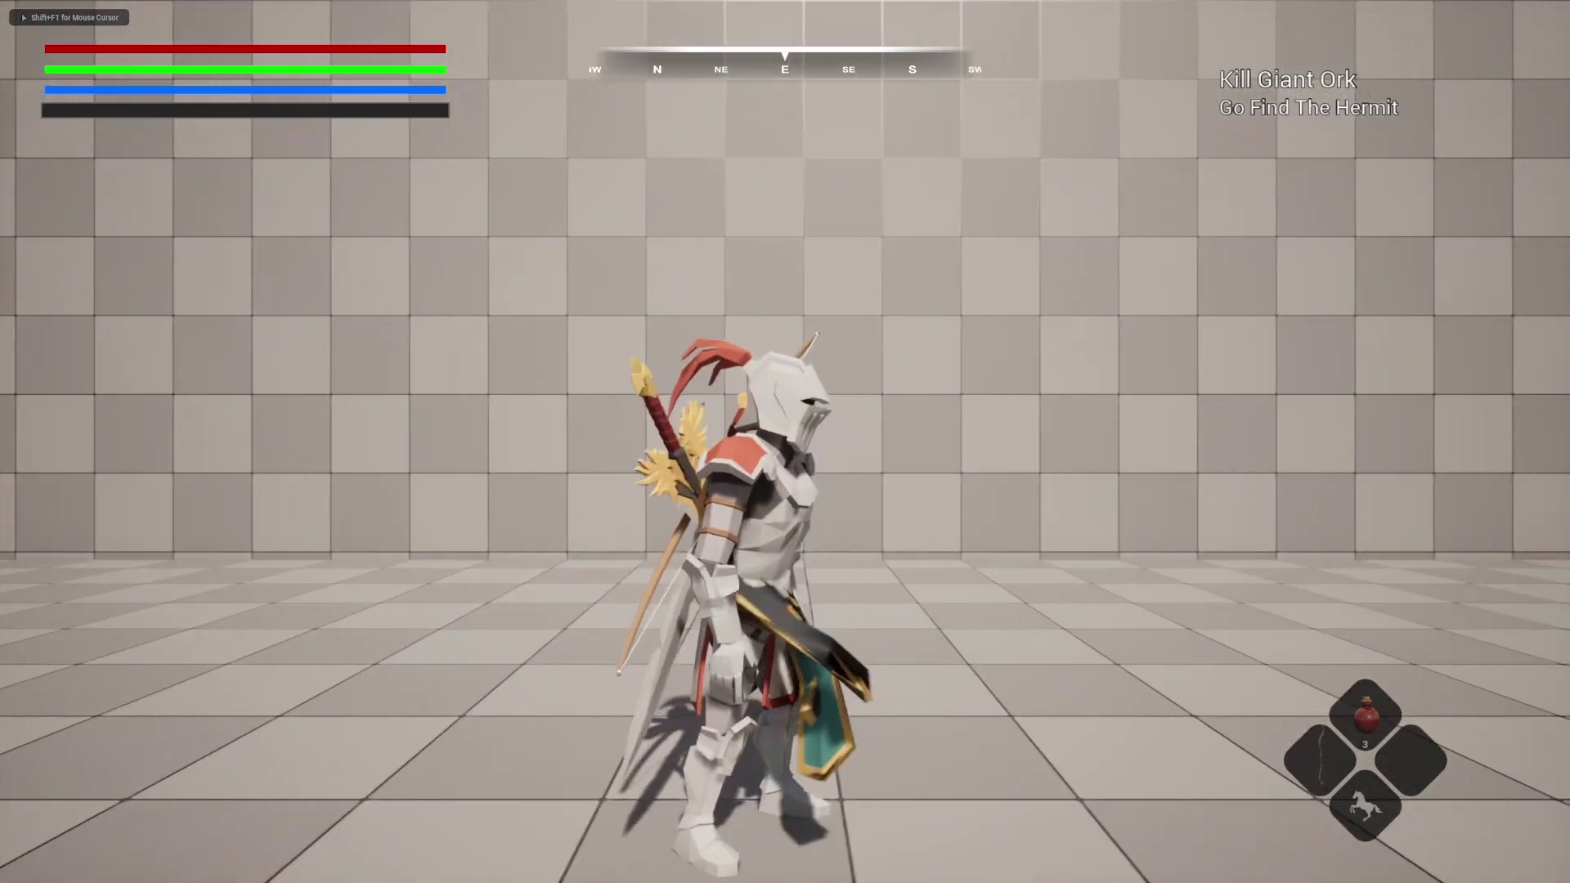
key("a")
key("d")
key("a")
key("d")
key("a")
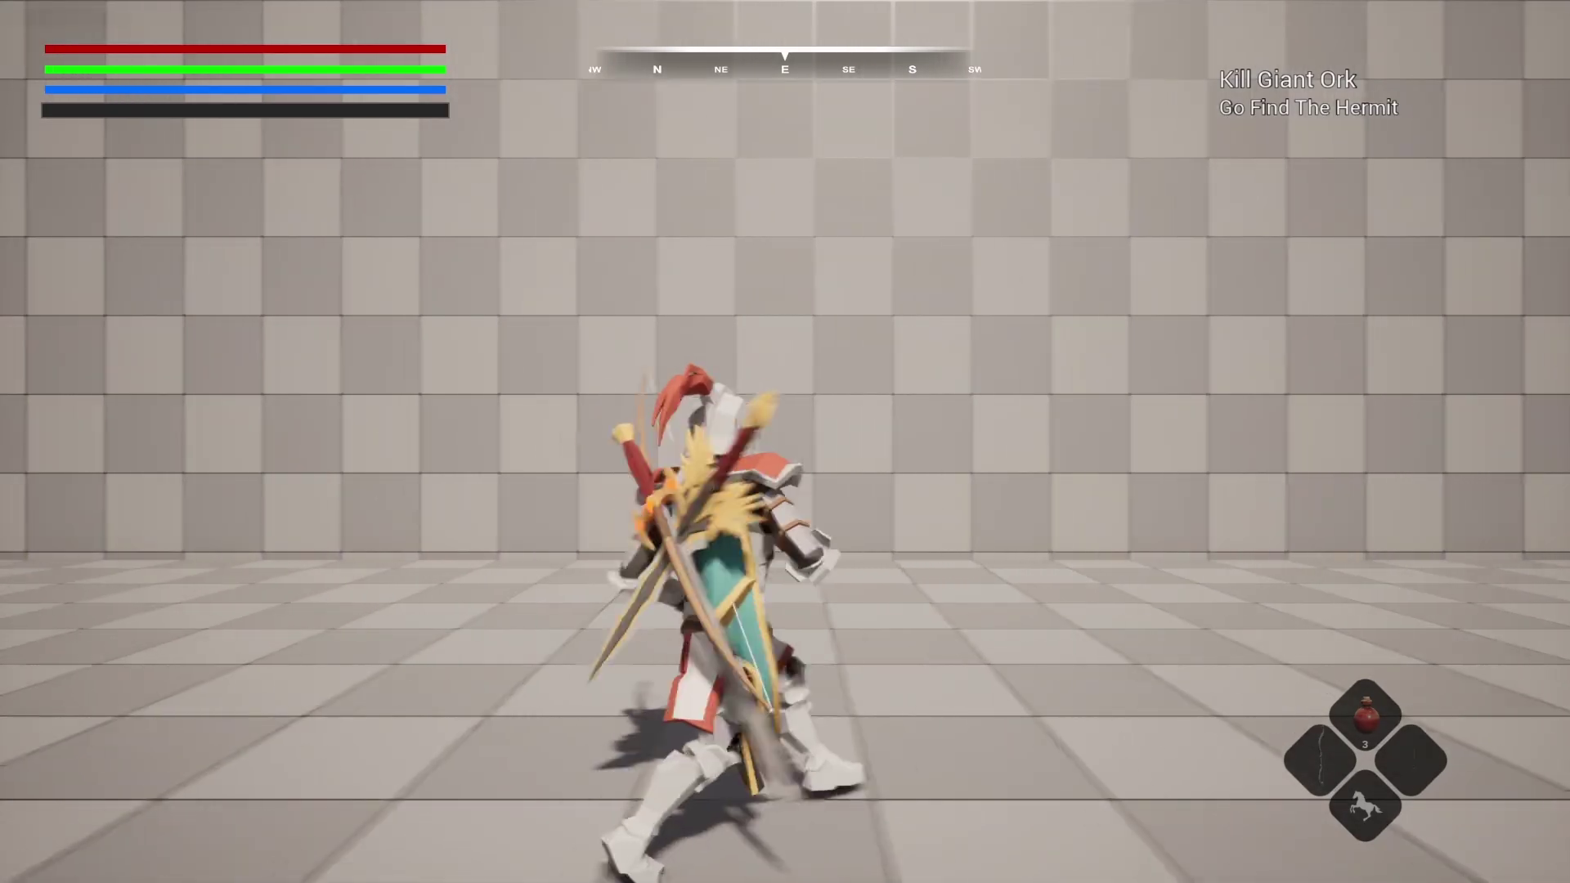
key("d")
Equip the character's melee weapons, test sword attacks from the side view, and end the play session.
key("1")
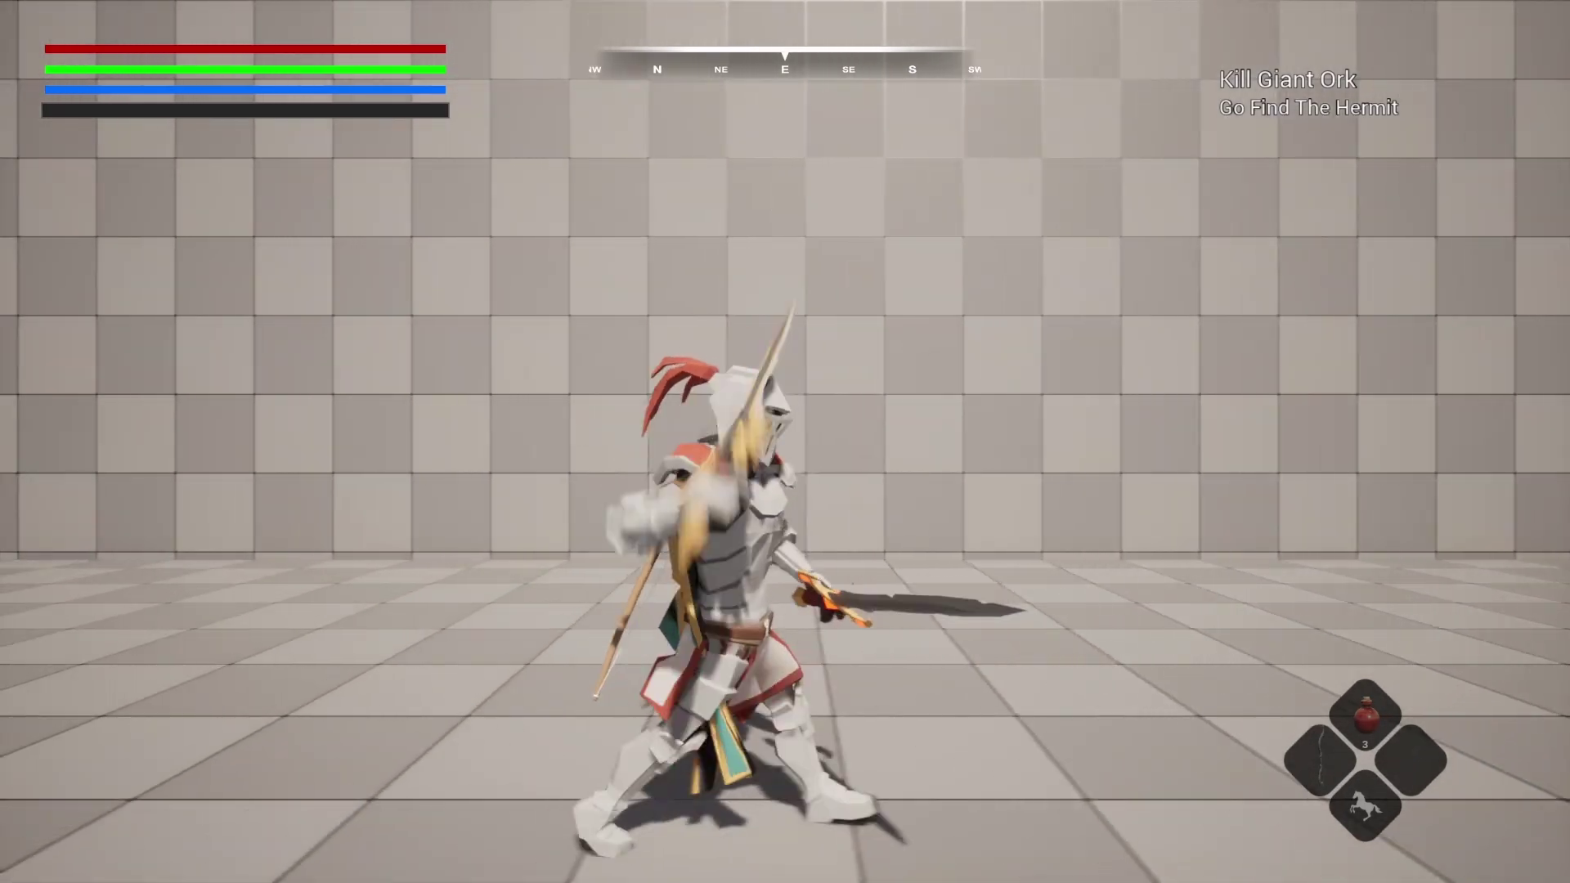
left_click(785, 441)
left_click(785, 441)
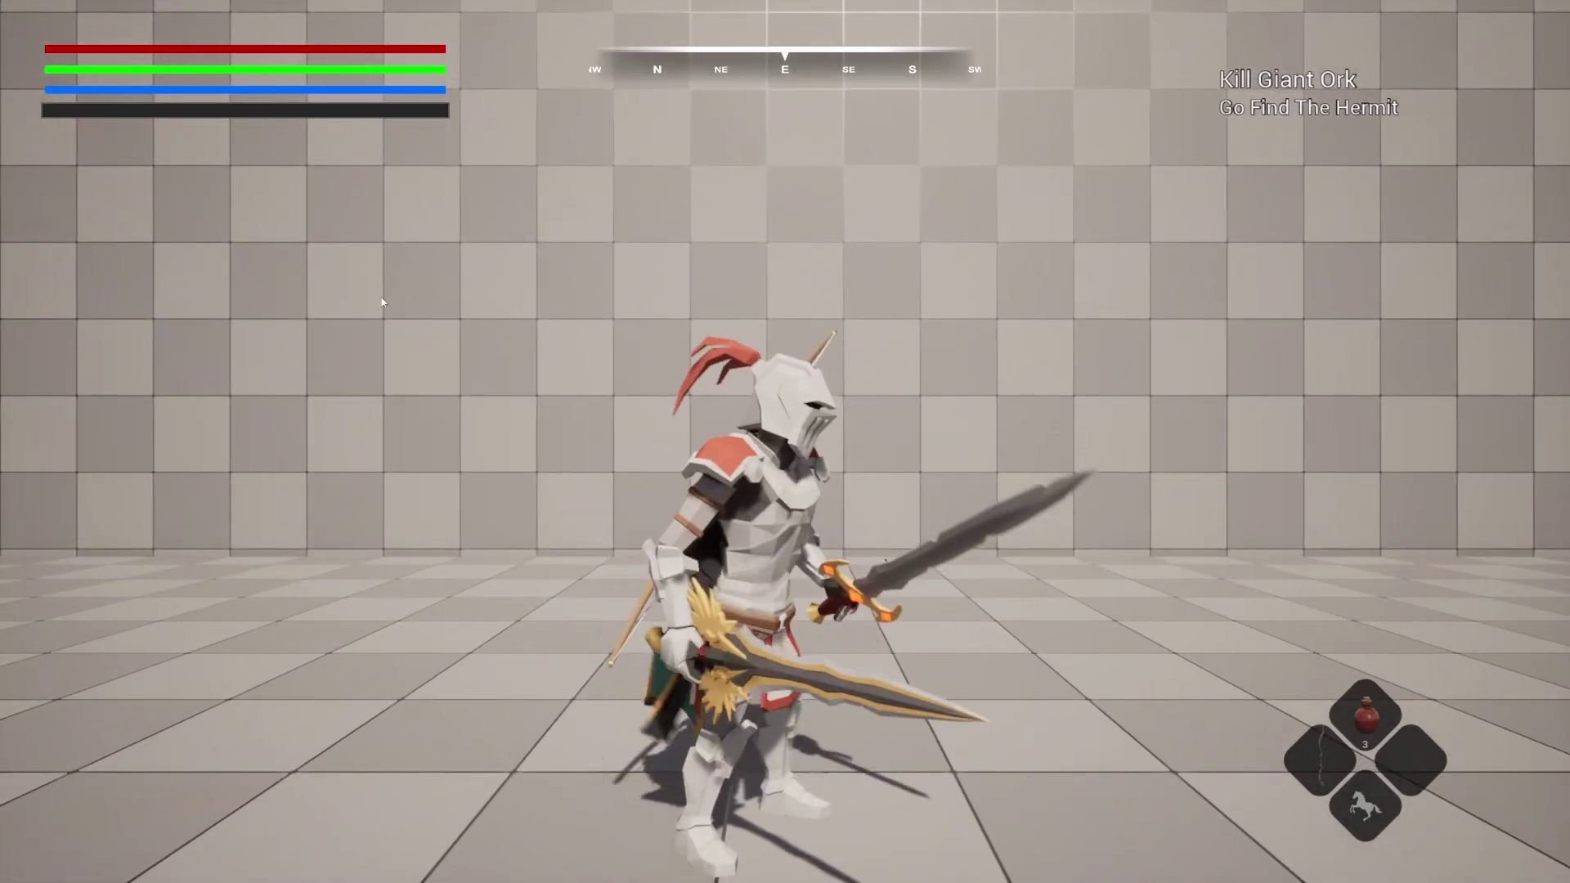
key("Escape")
Delete the ACFAimInput mapping from ACF_DefaultMapping and save the asset.
left_click(486, 27)
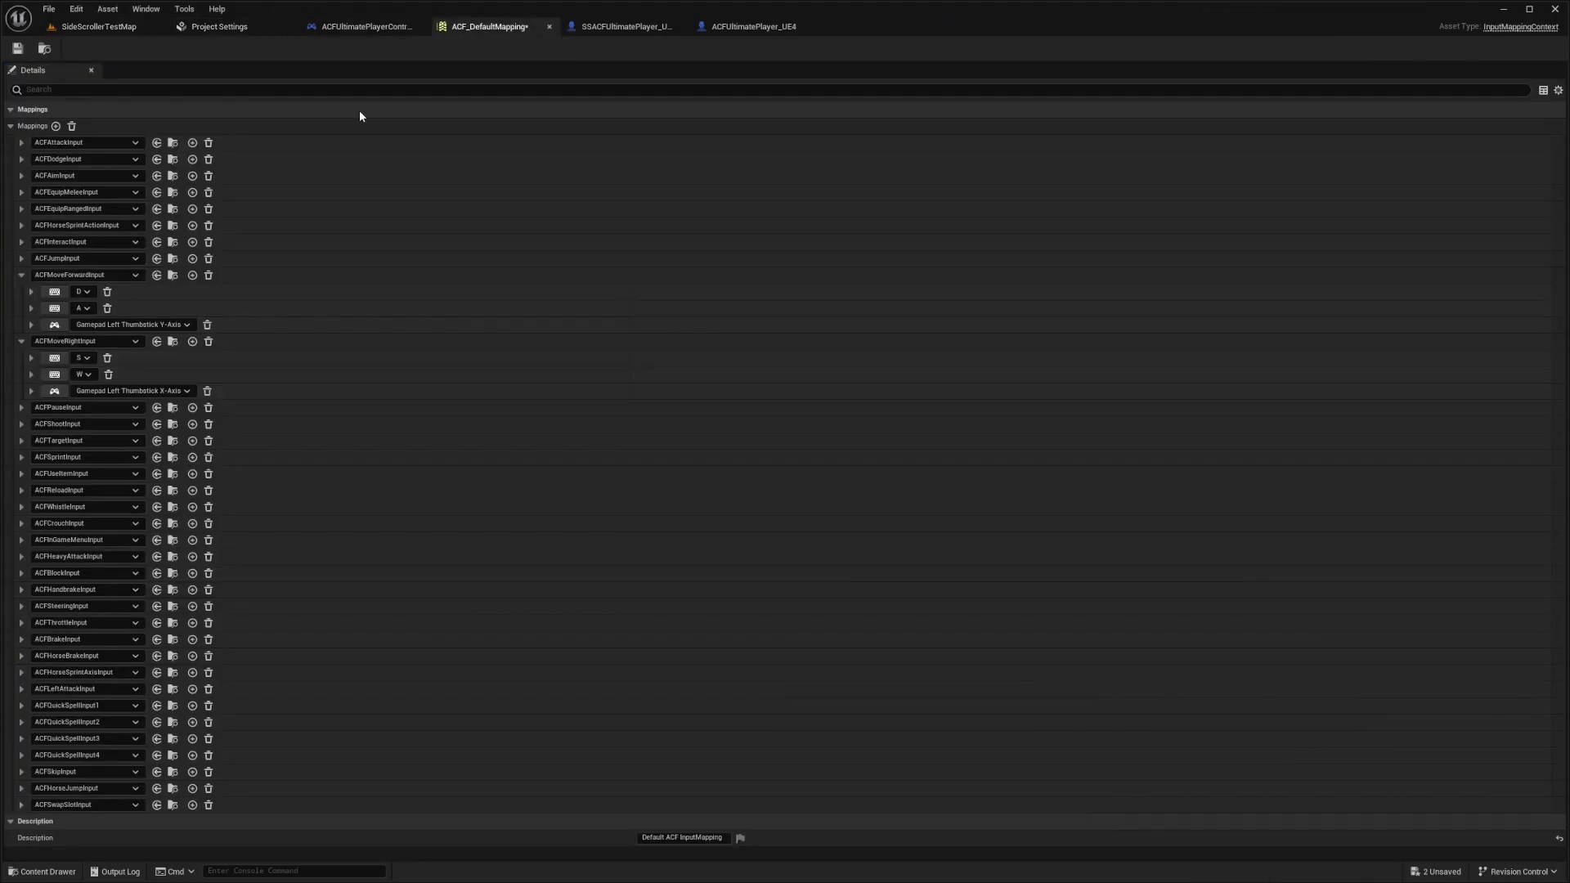
left_click(21, 177)
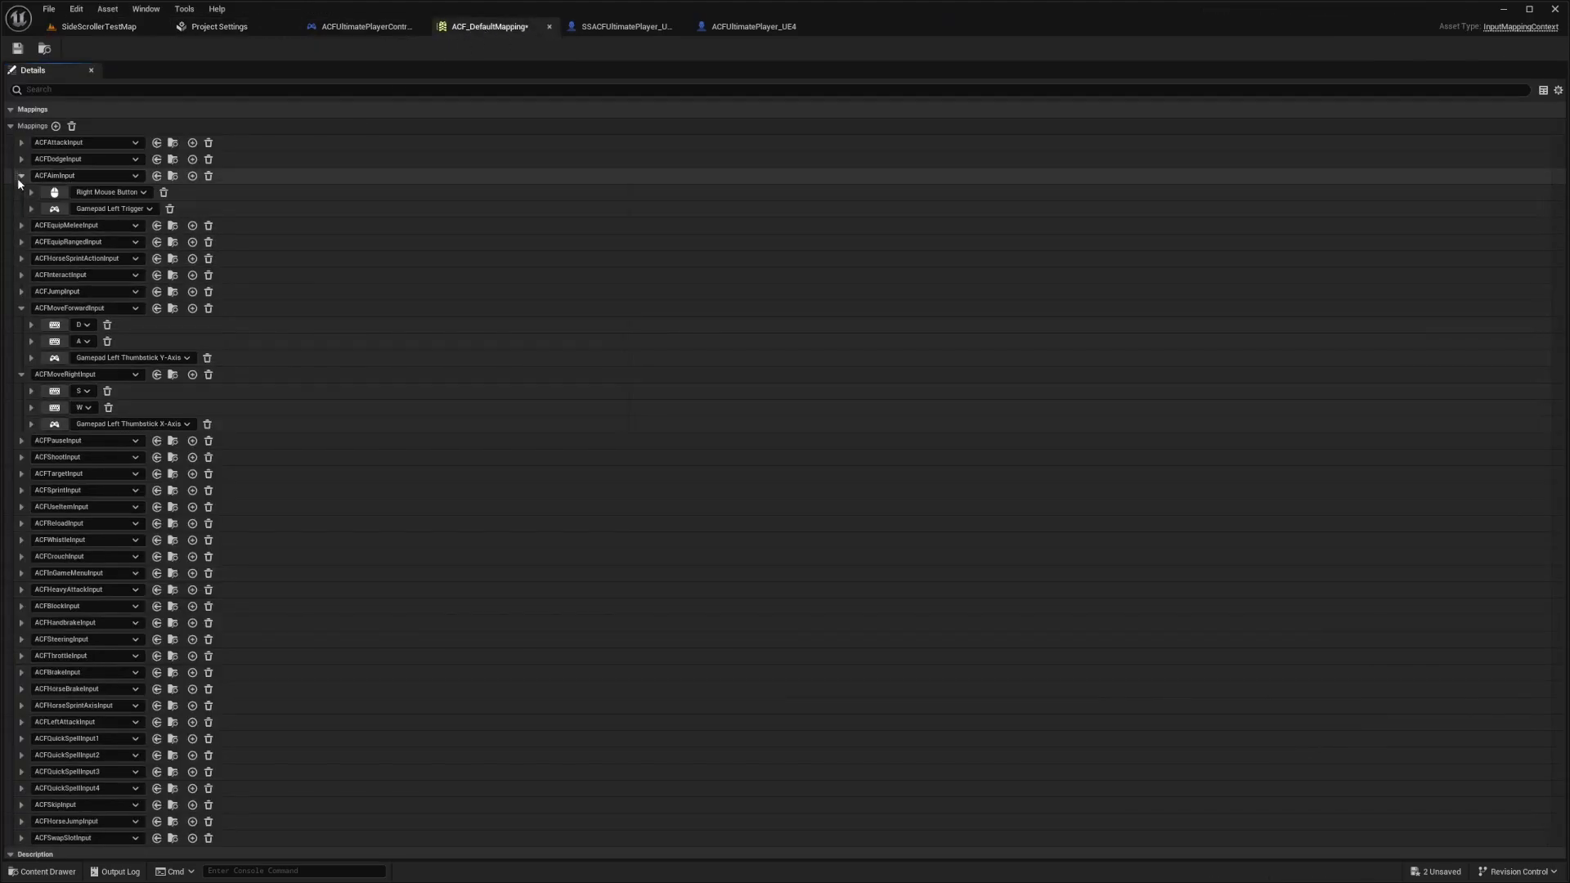
left_click(208, 177)
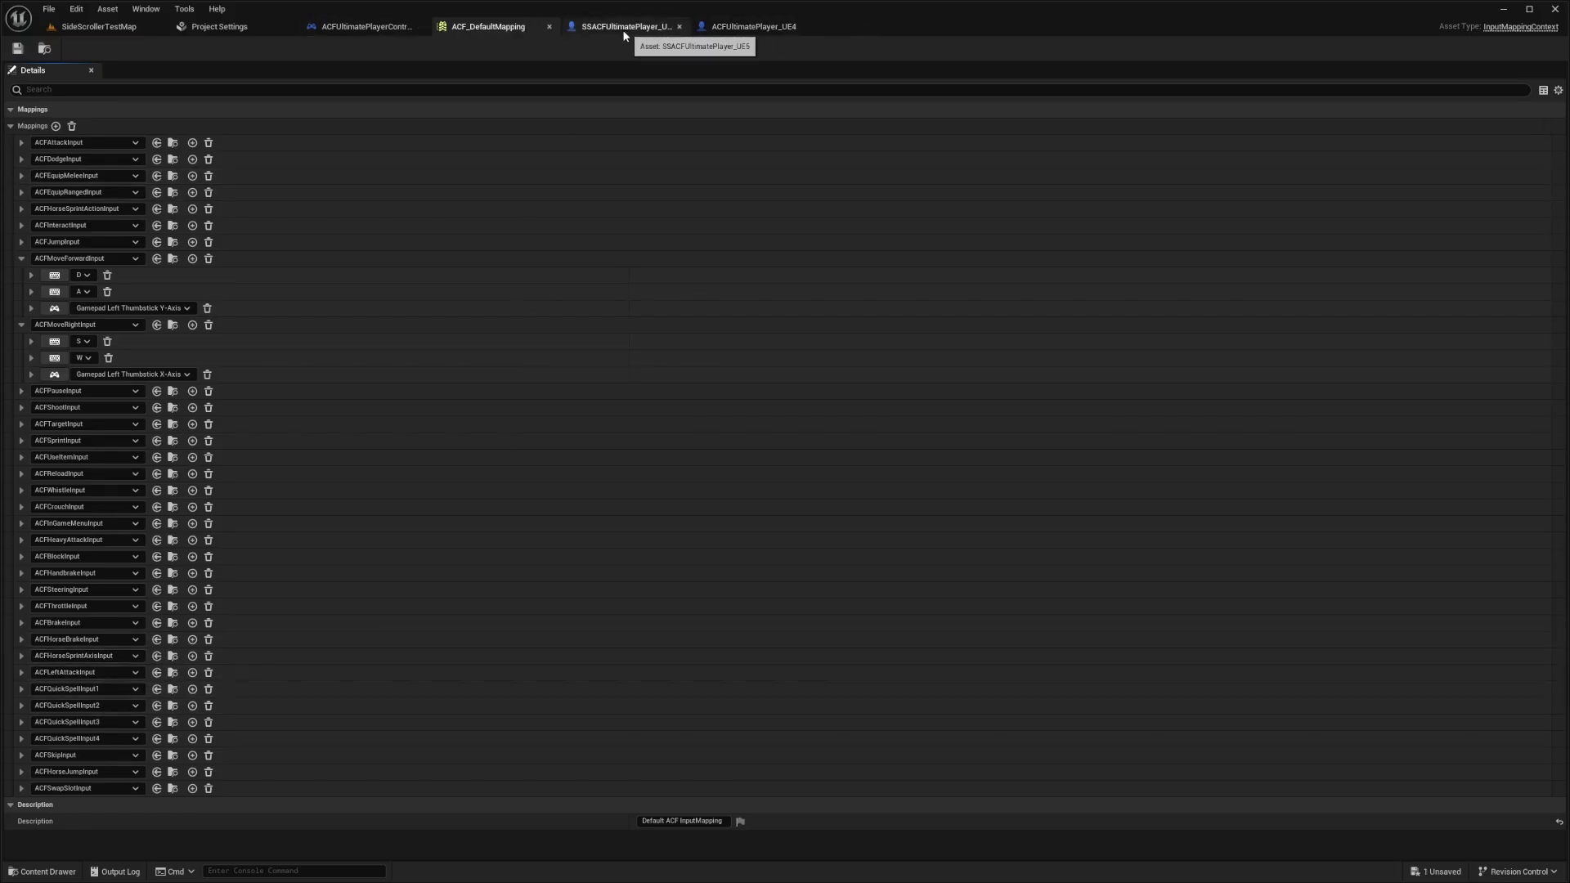
Set the Target Arm Length of the SpringArm in SSACFUltimatePlayer_UE5 to 500.
left_click(663, 30)
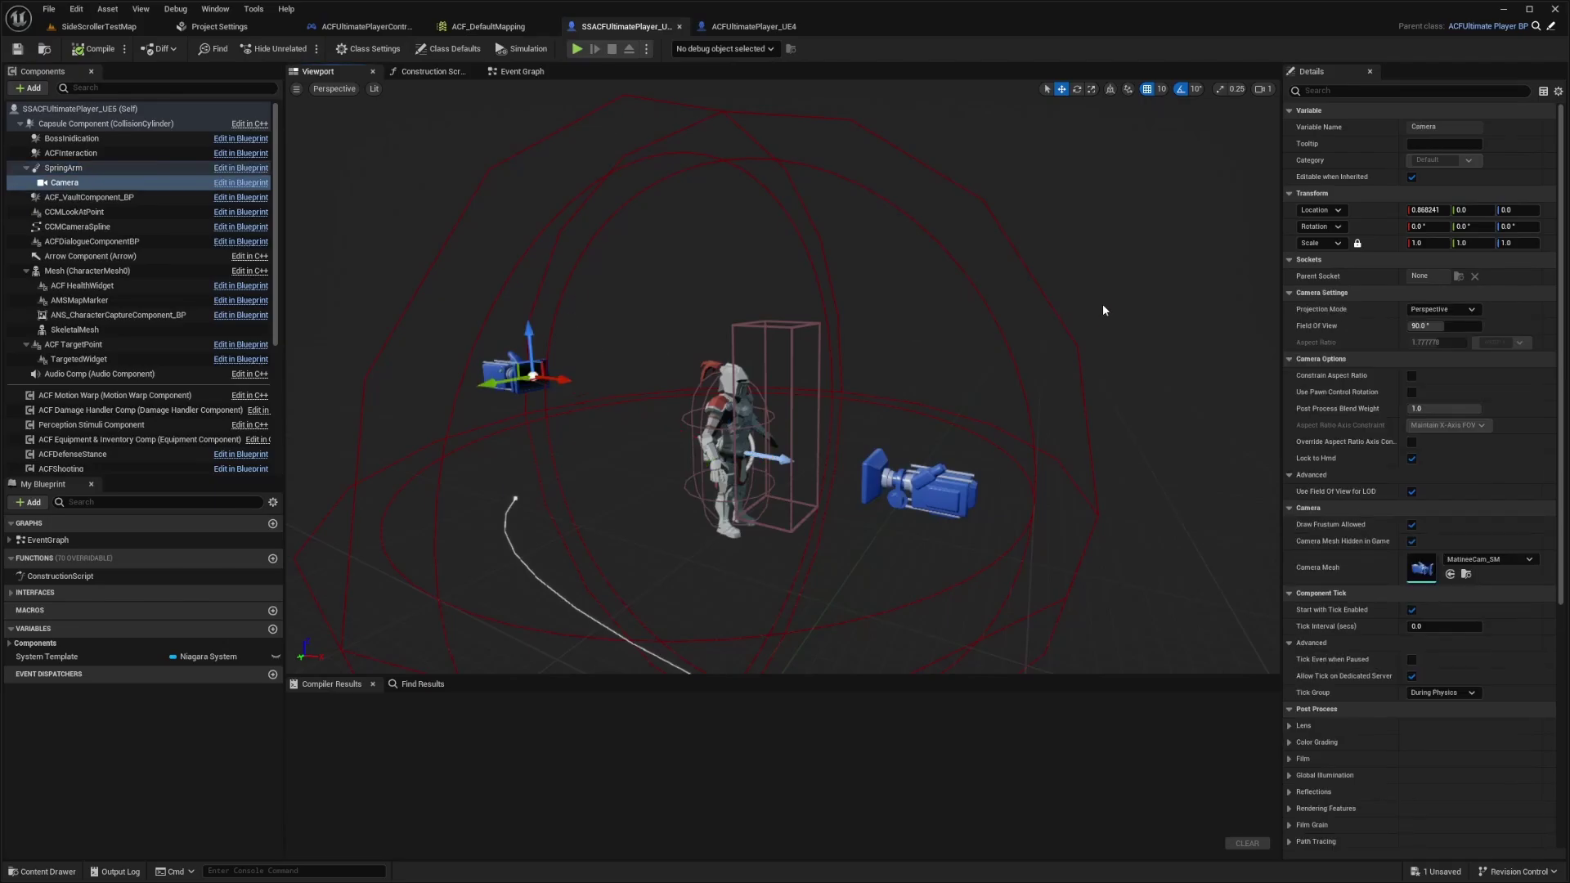
left_click(82, 167)
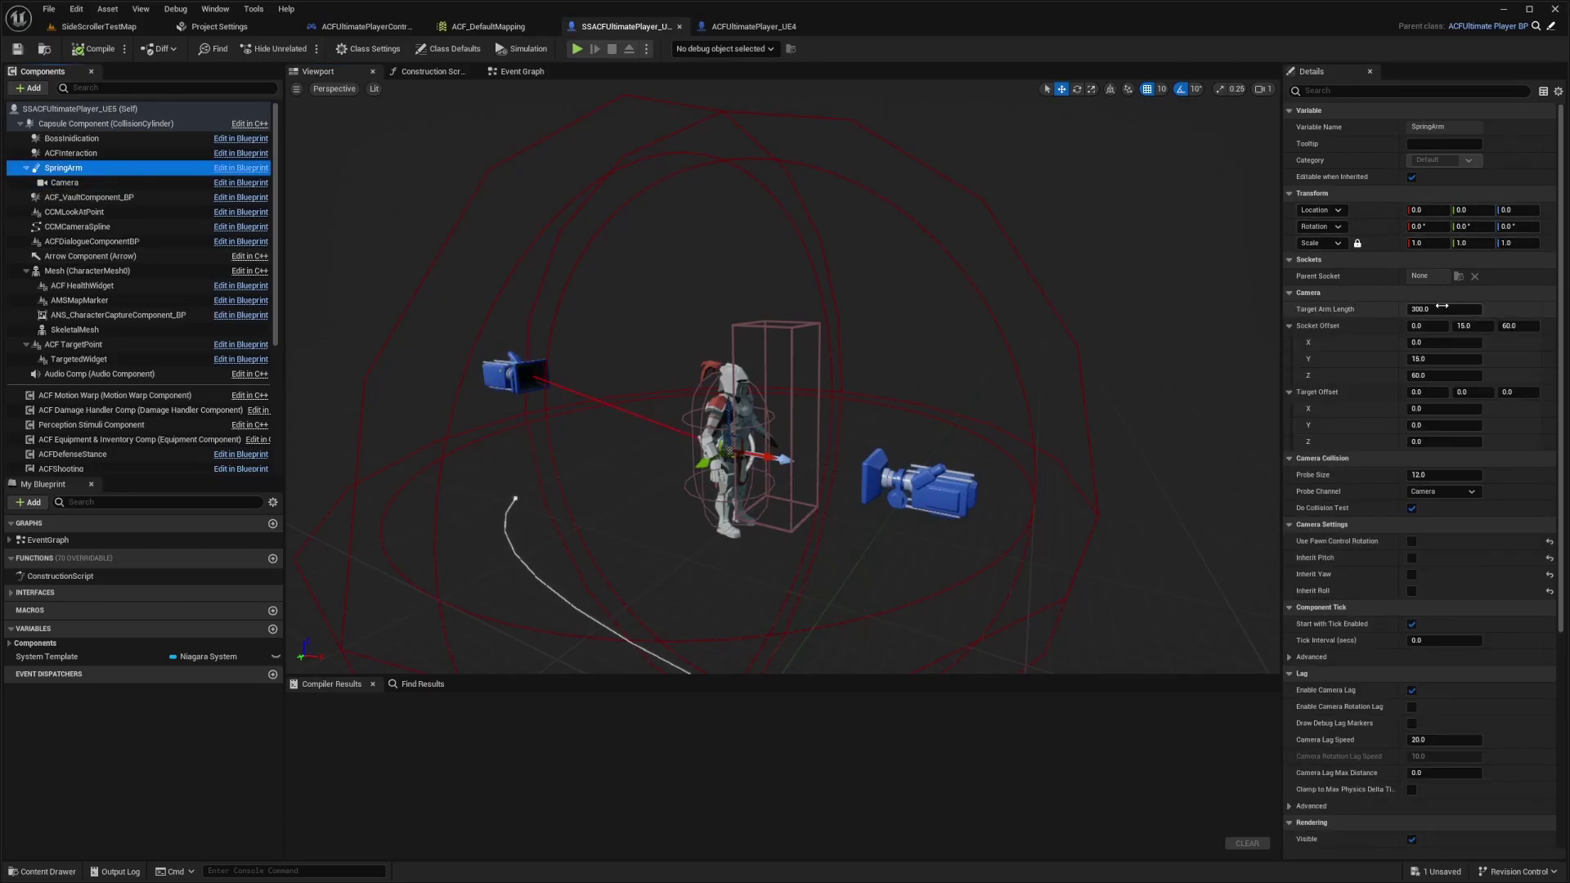
left_click(1441, 308)
type("500")
key("Return")
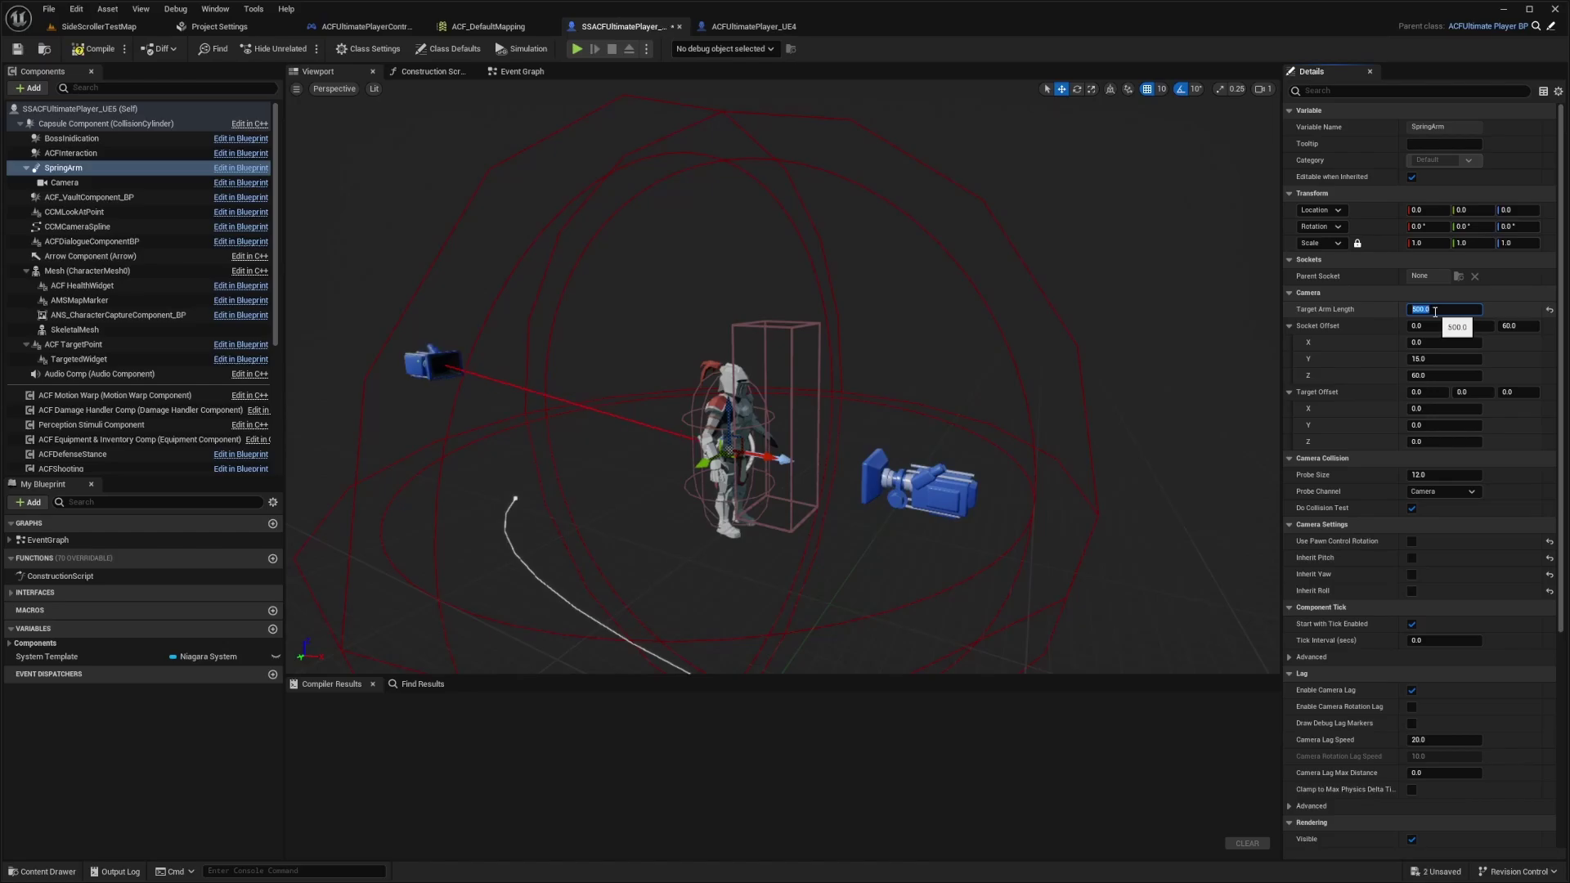
Compile the SSACFUltimatePlayer_UE5 blueprint and play SideScrollerTestMap in full screen.
left_click(87, 49)
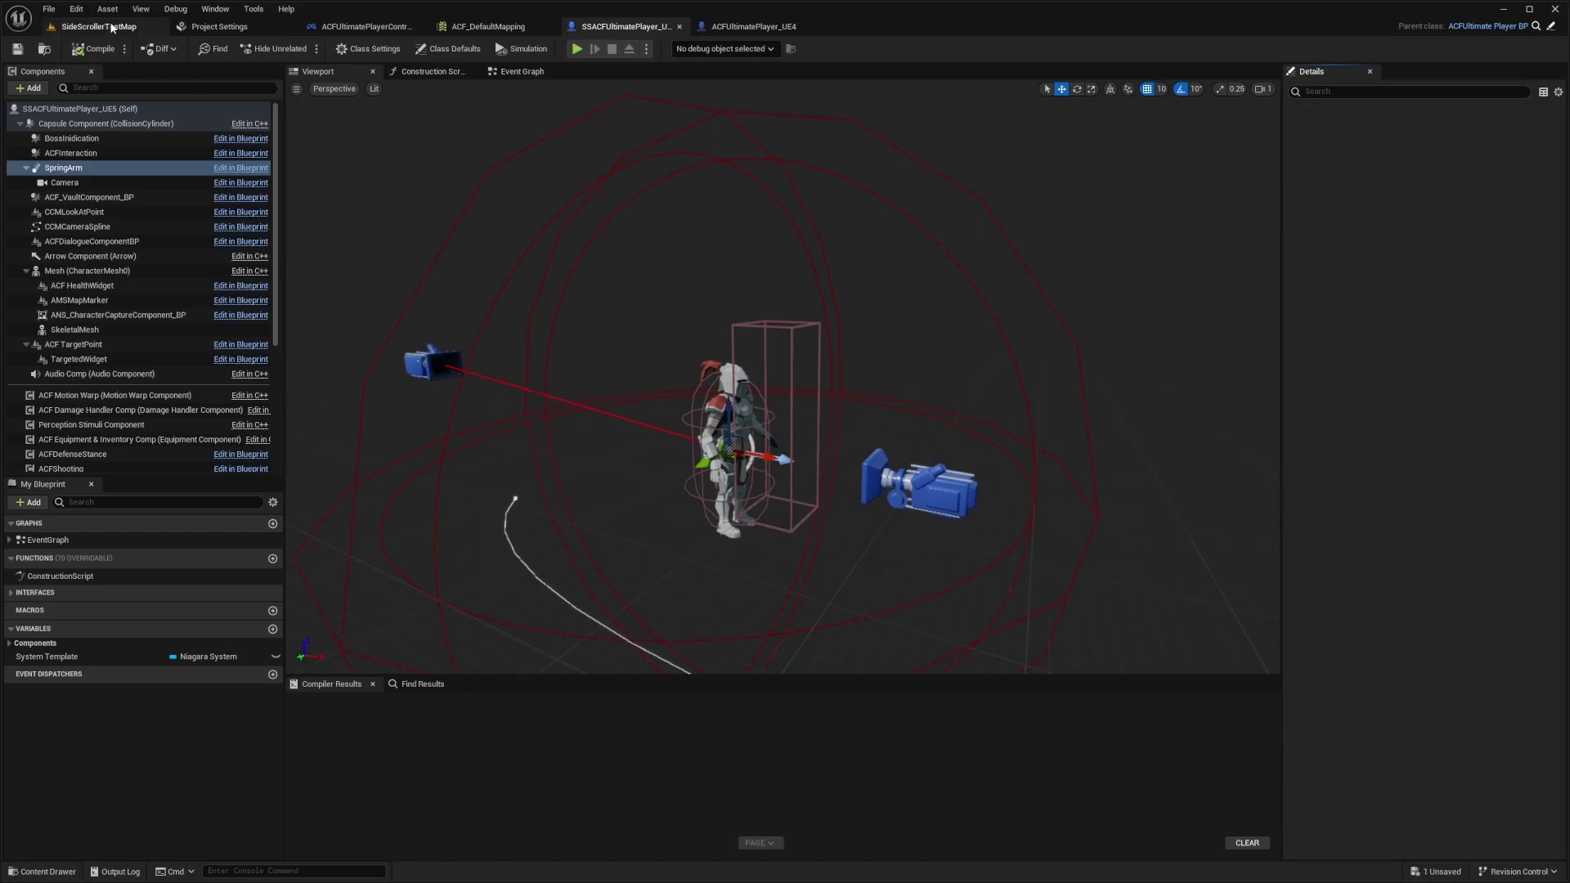
left_click(99, 26)
left_click(300, 48)
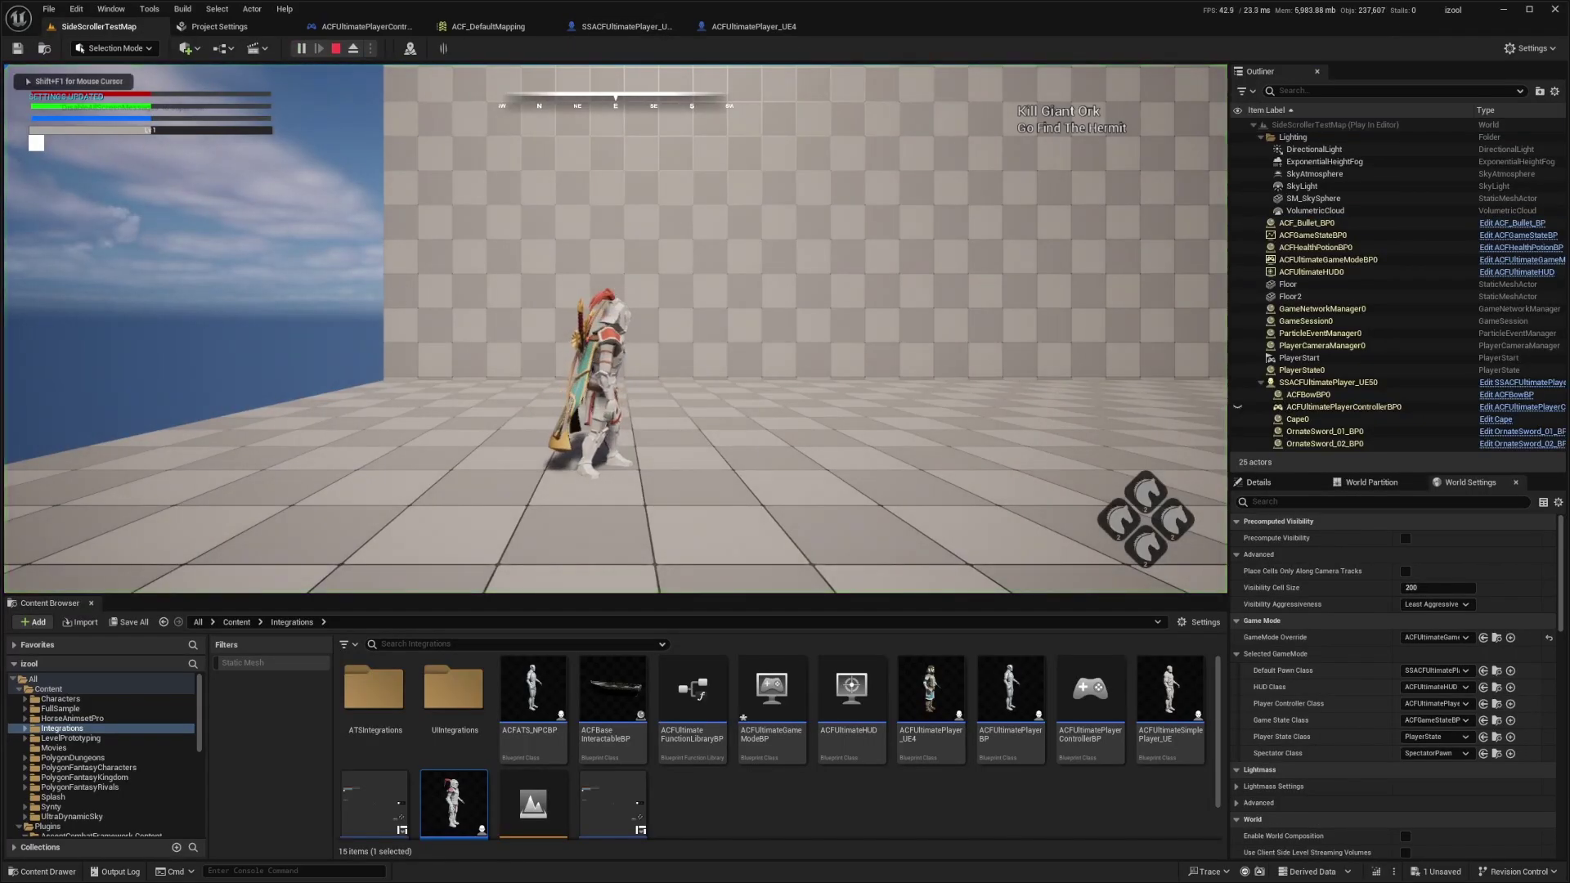
key("F11")
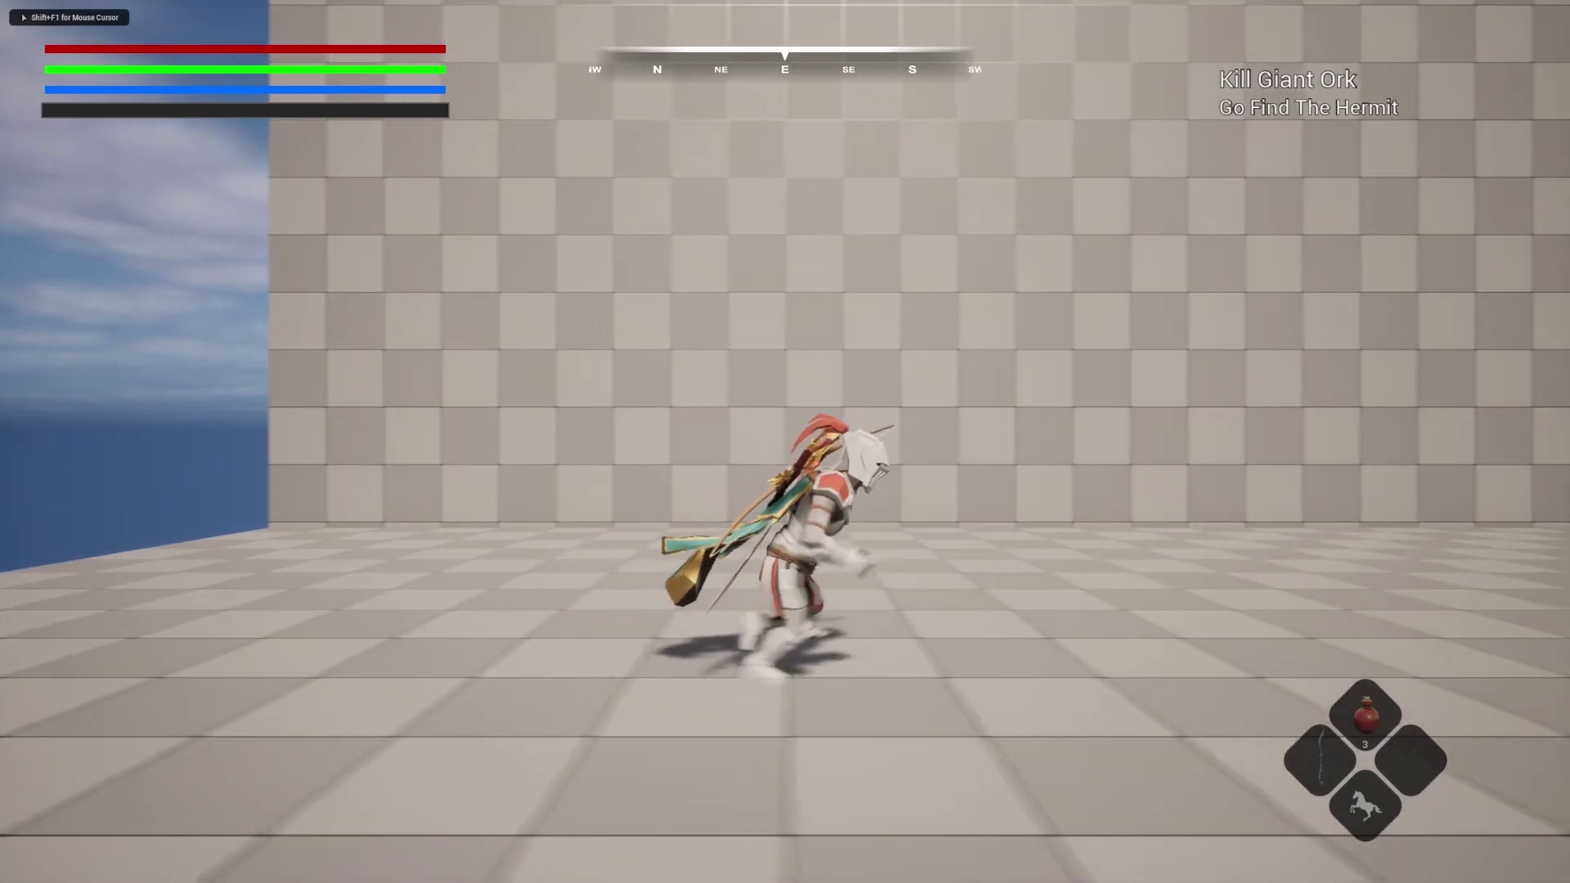
Move the character sideways, toward the wall and toward the camera to check the new side-scroller camera distance.
key("a")
key("s")
key("w")
key("d")
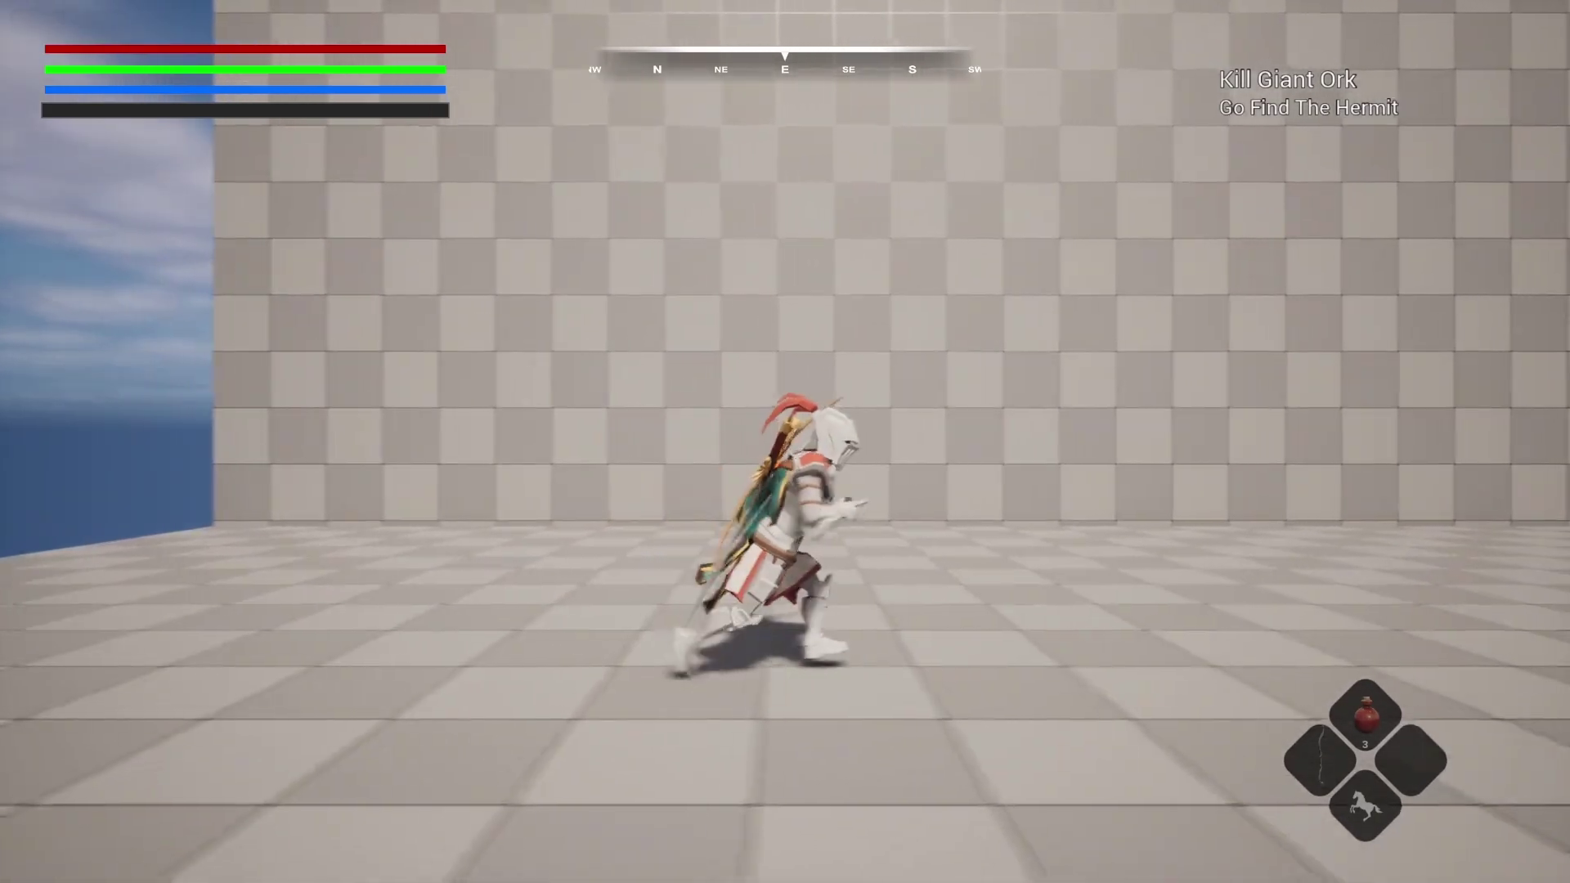
key("w")
key("w")
key("s")
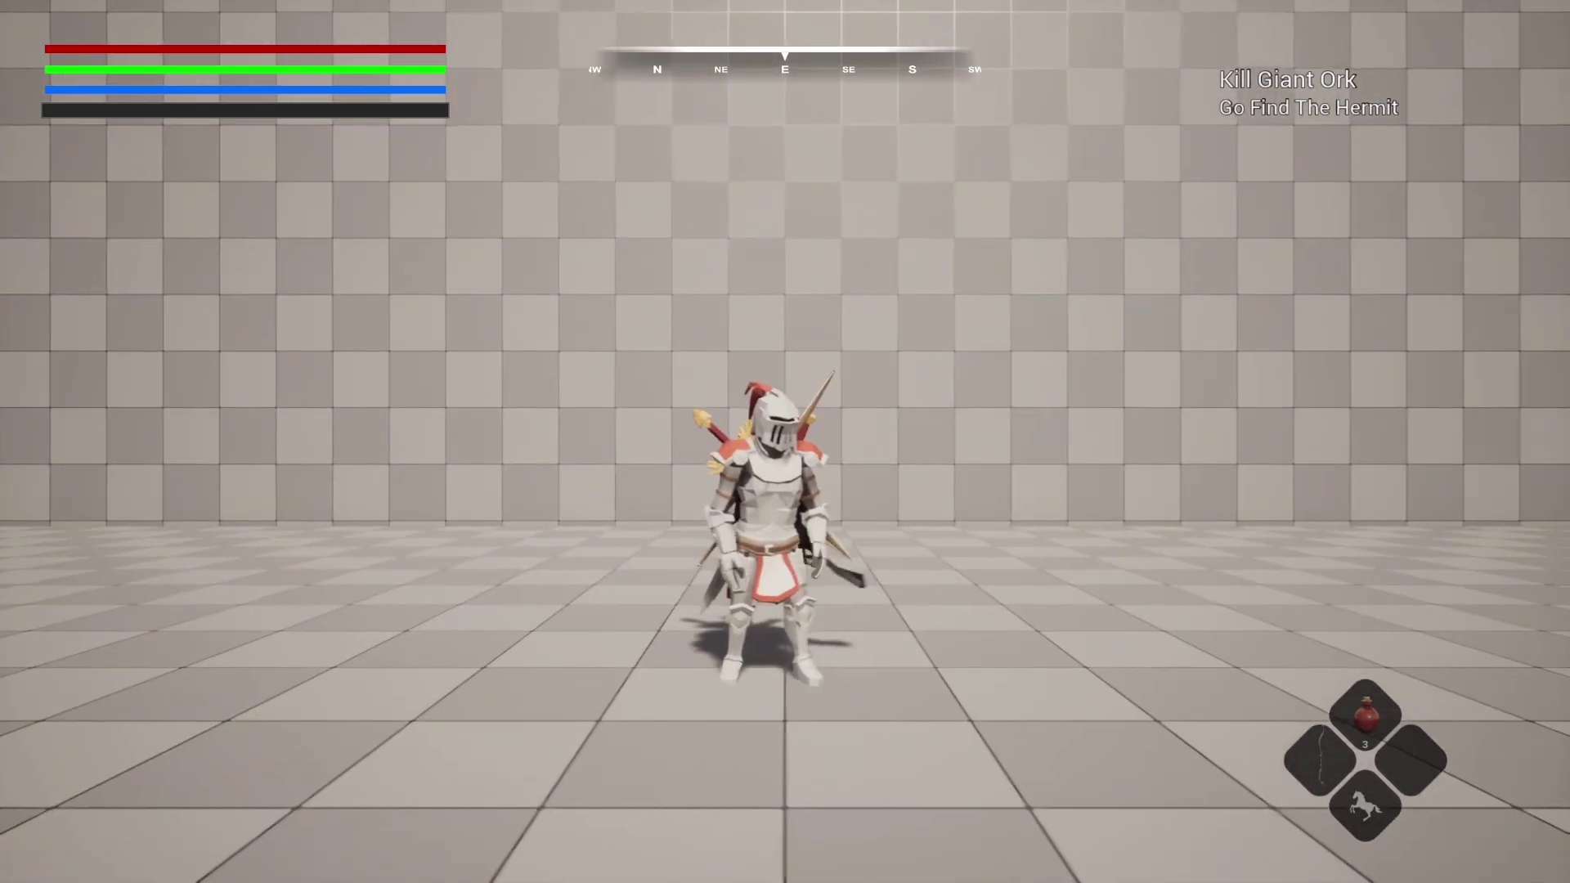
key("a")
key("d")
key("d")
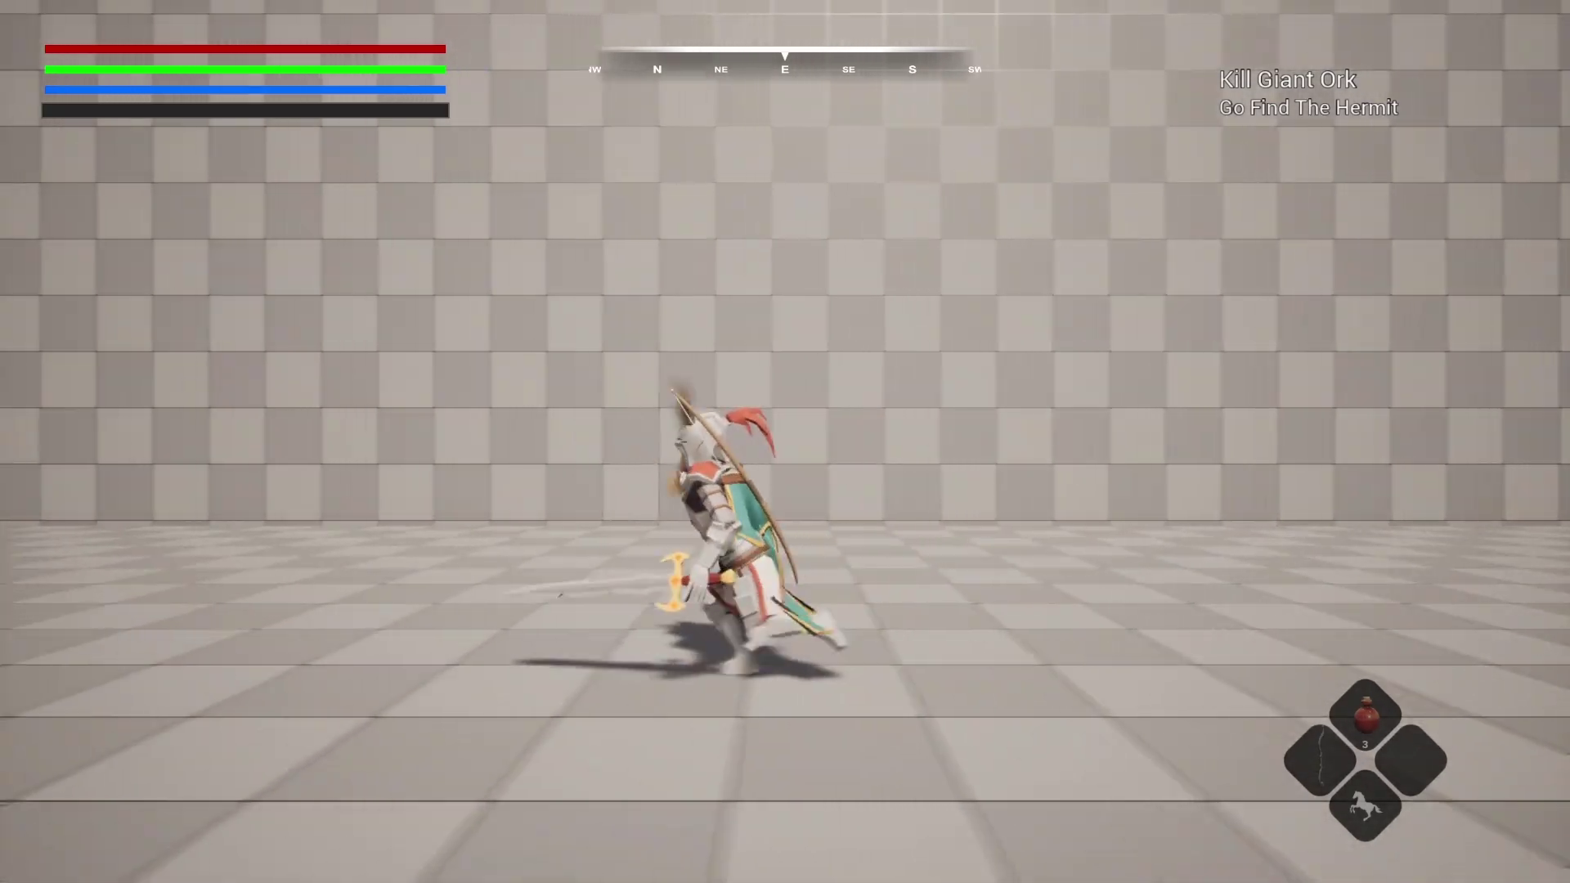
Run the character back and forth with quick direction changes and a jump to test the side-view movement.
key("d")
key("a")
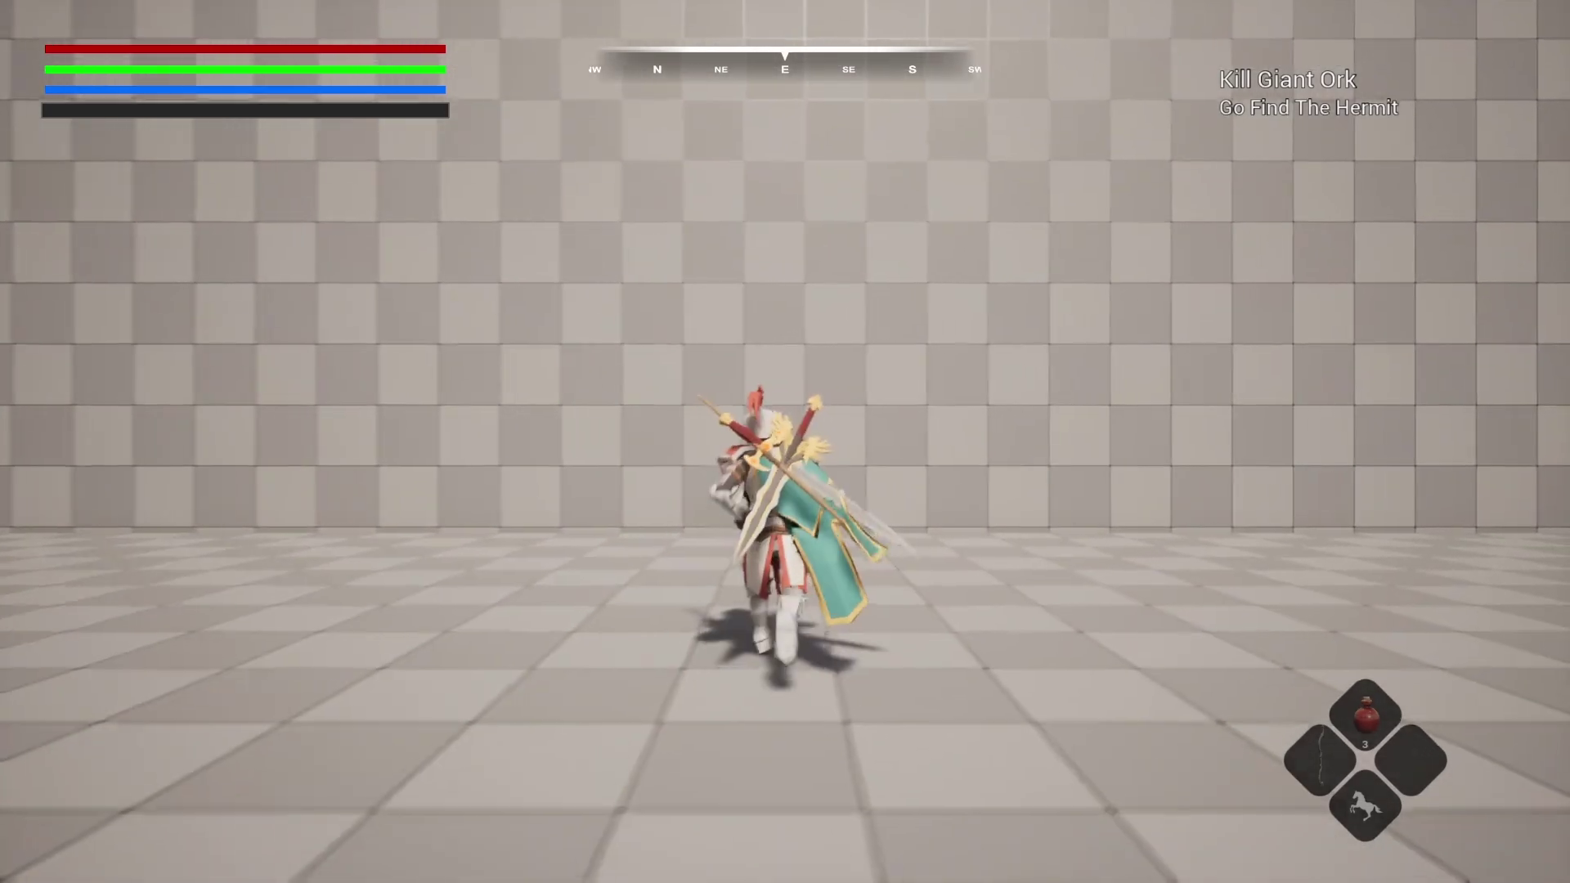
key("d")
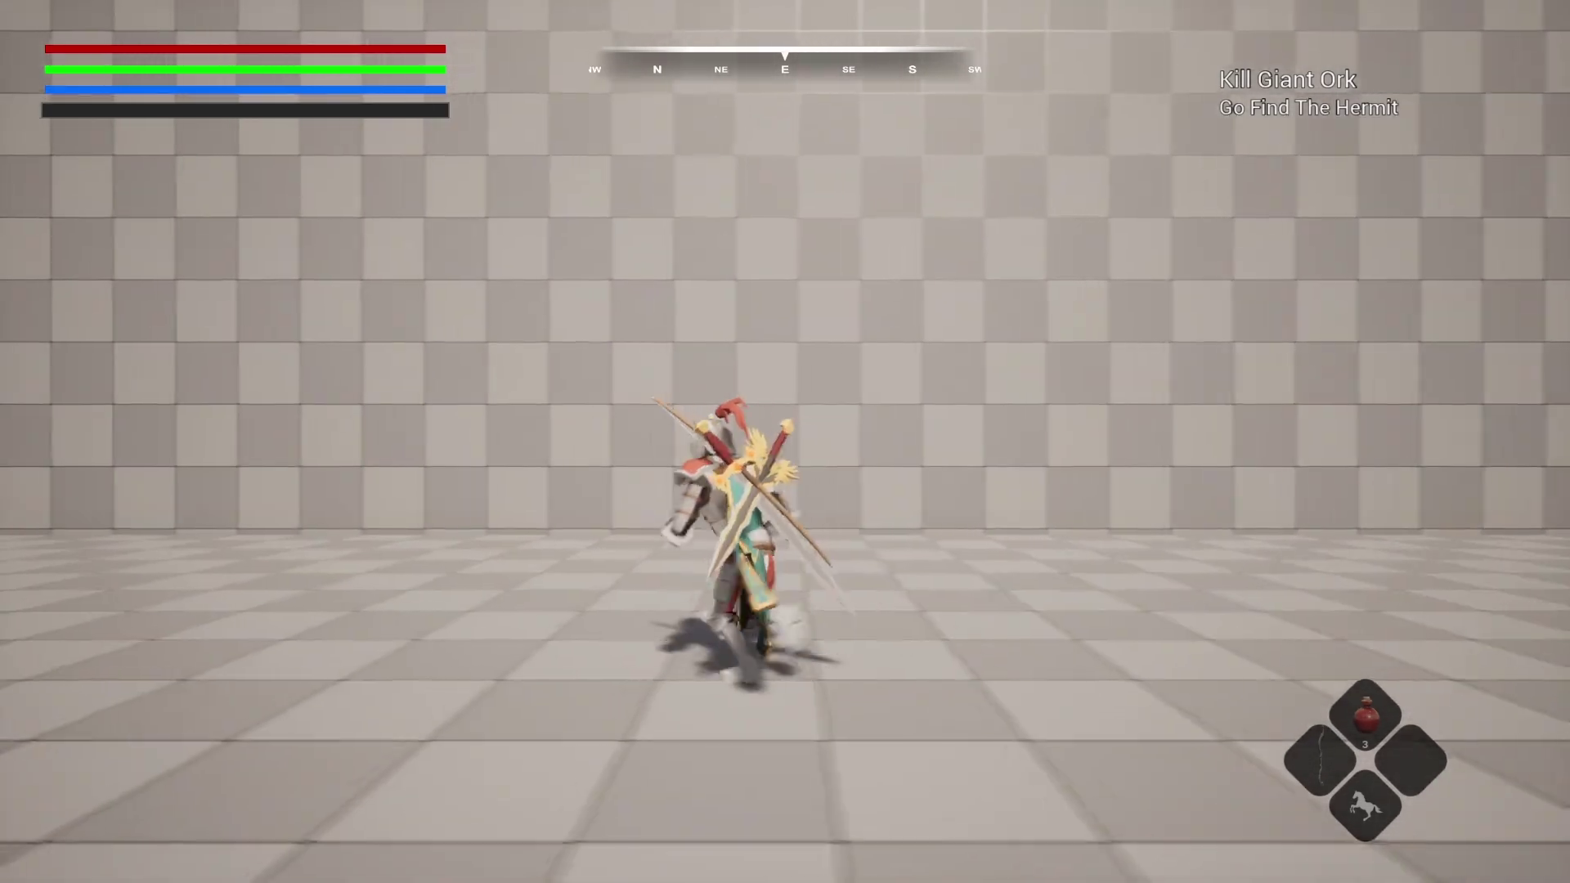
key("w")
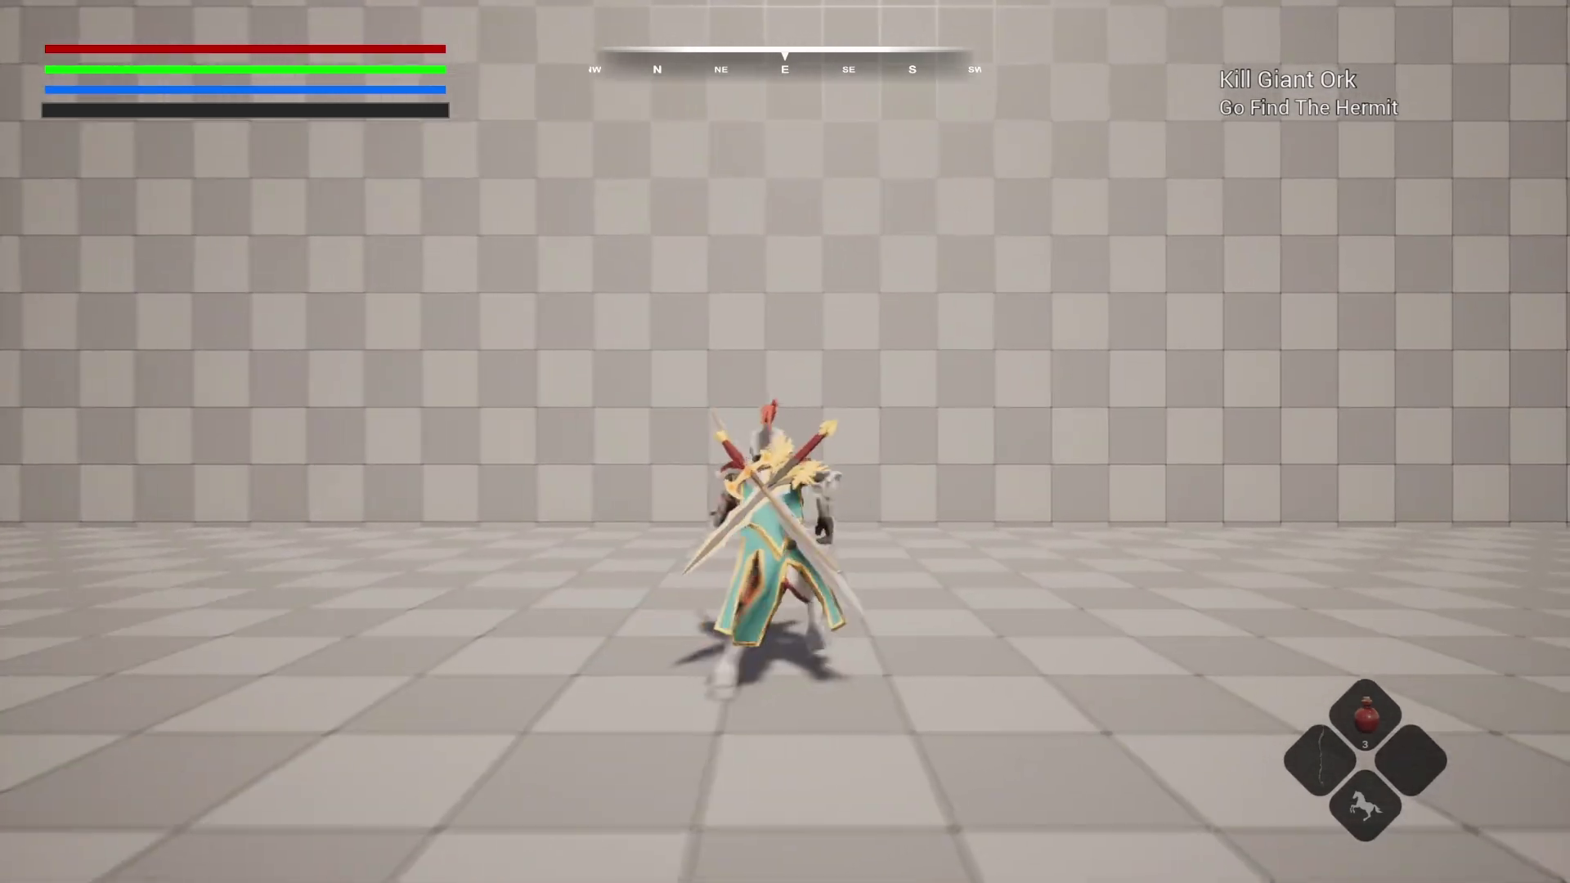
key("a")
key("d")
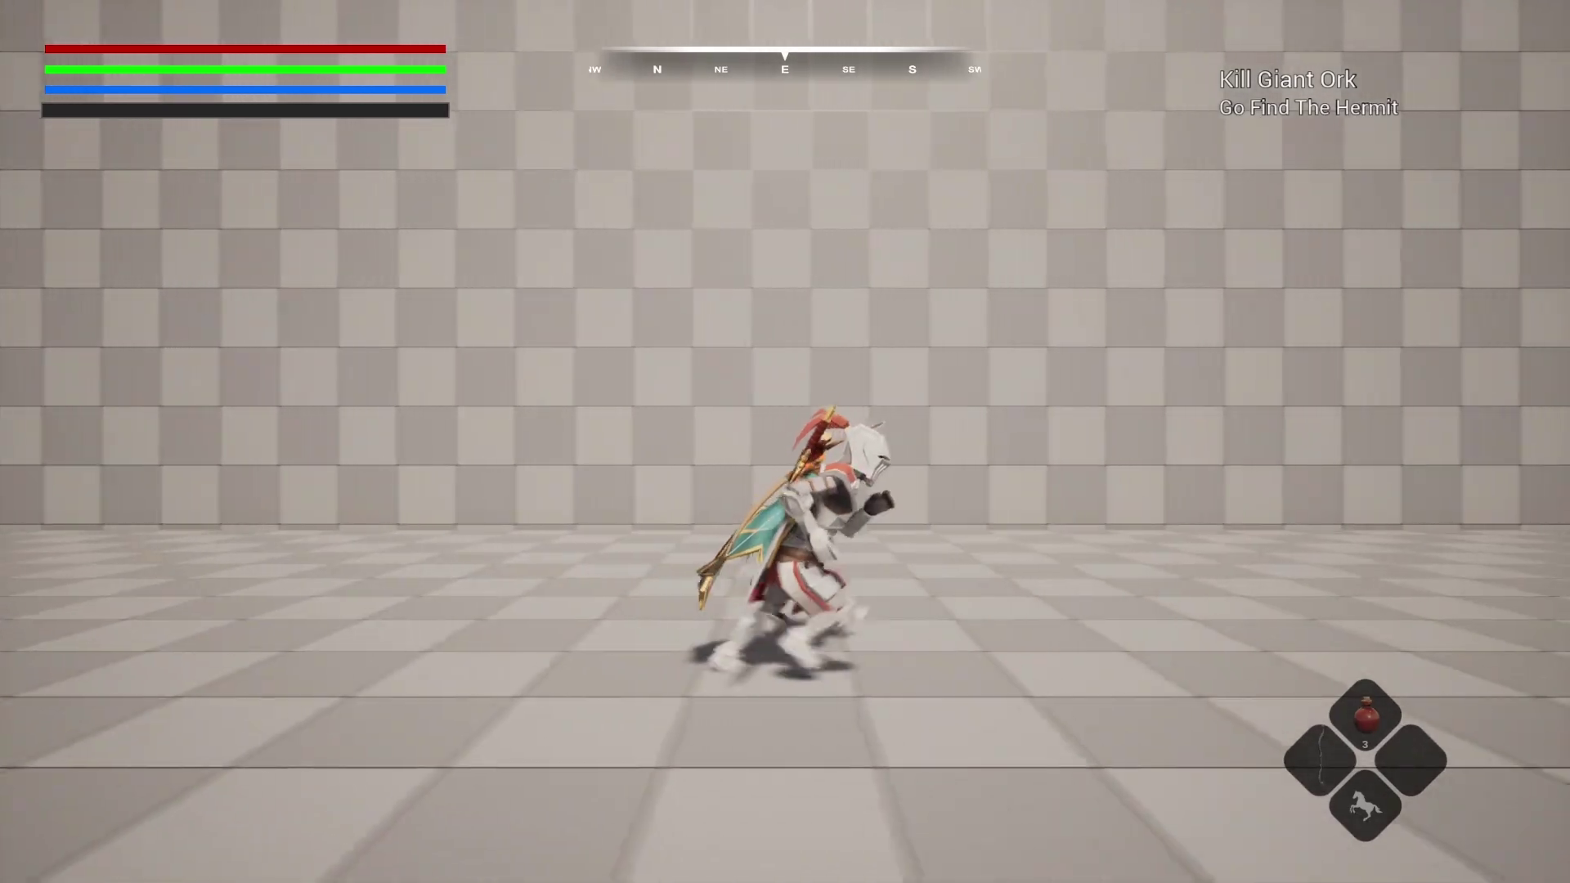
key("a")
key("d")
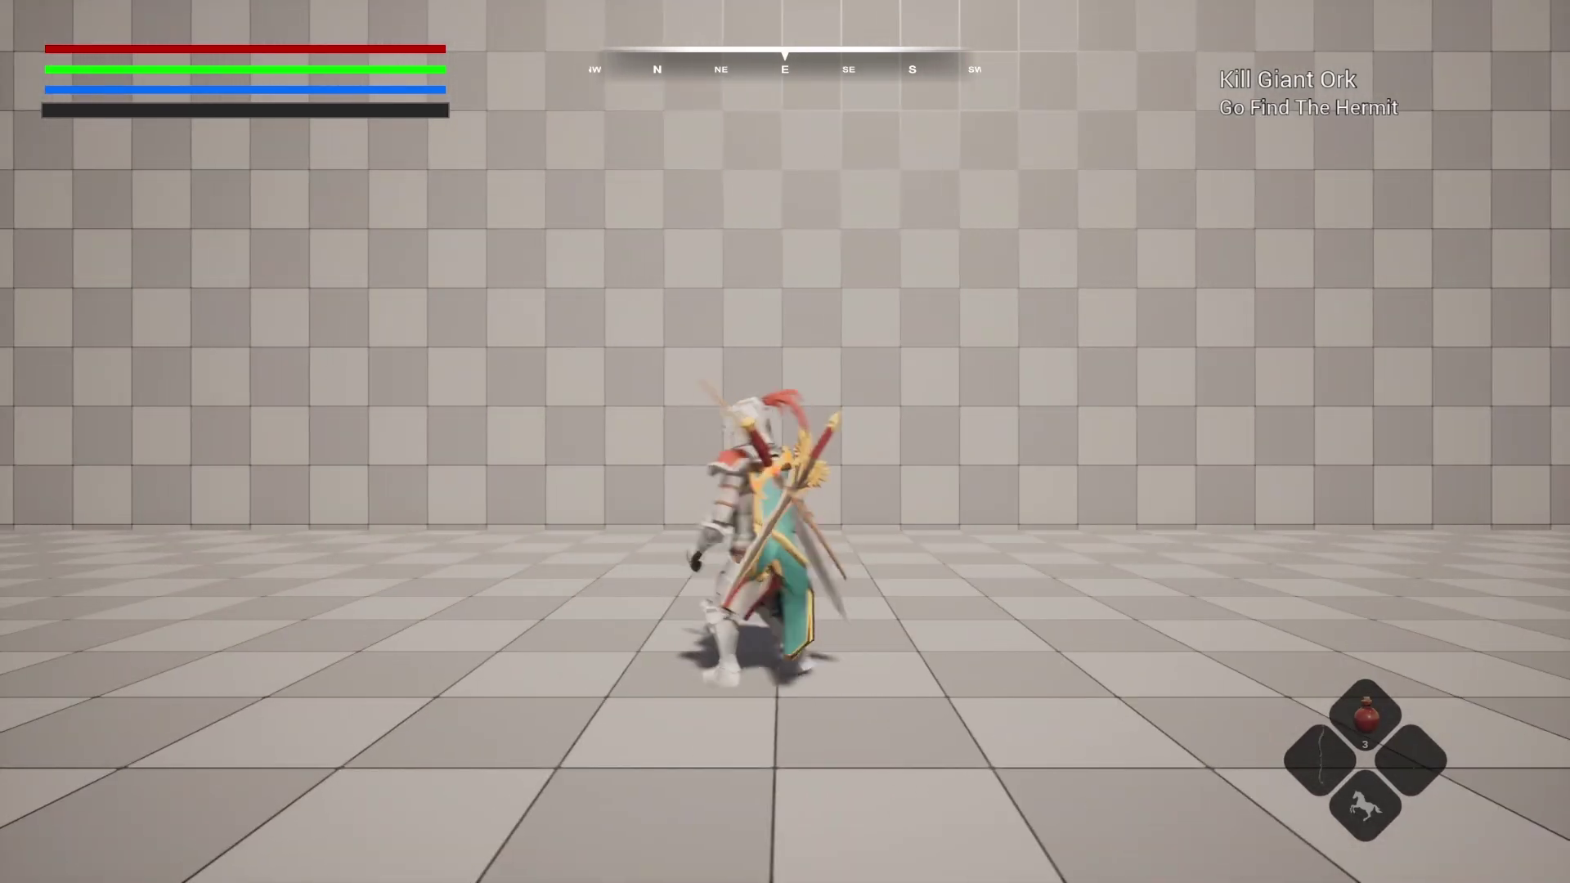
key("a")
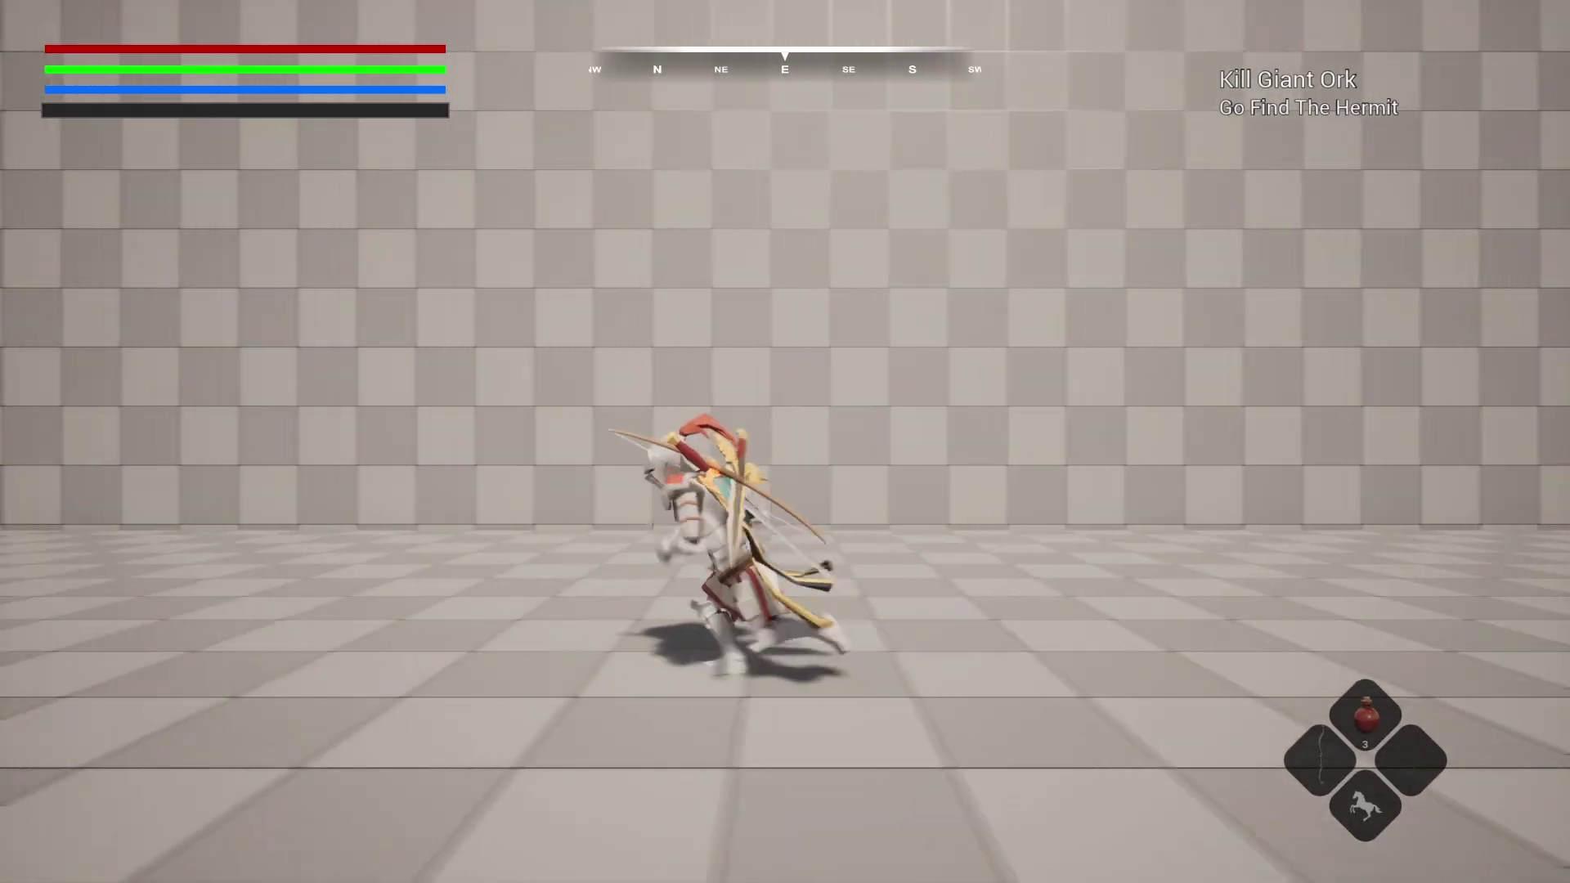
key("d")
key("space")
key("a")
key("d")
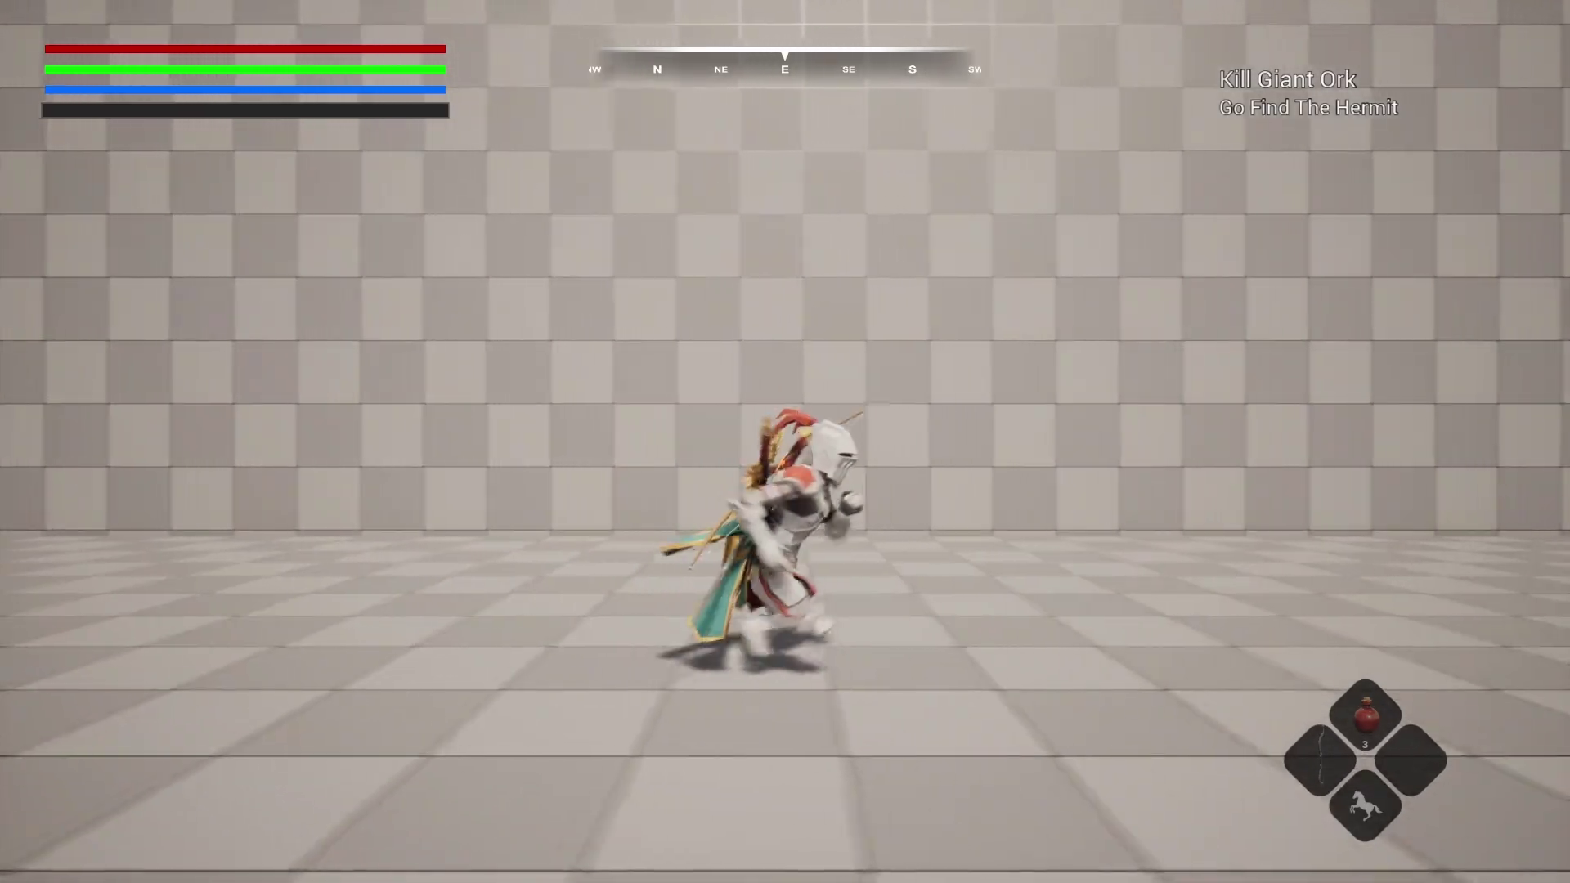
key("a")
Look through the in-game Inventory, Quests, Status and Map pages and return to the game.
key("i")
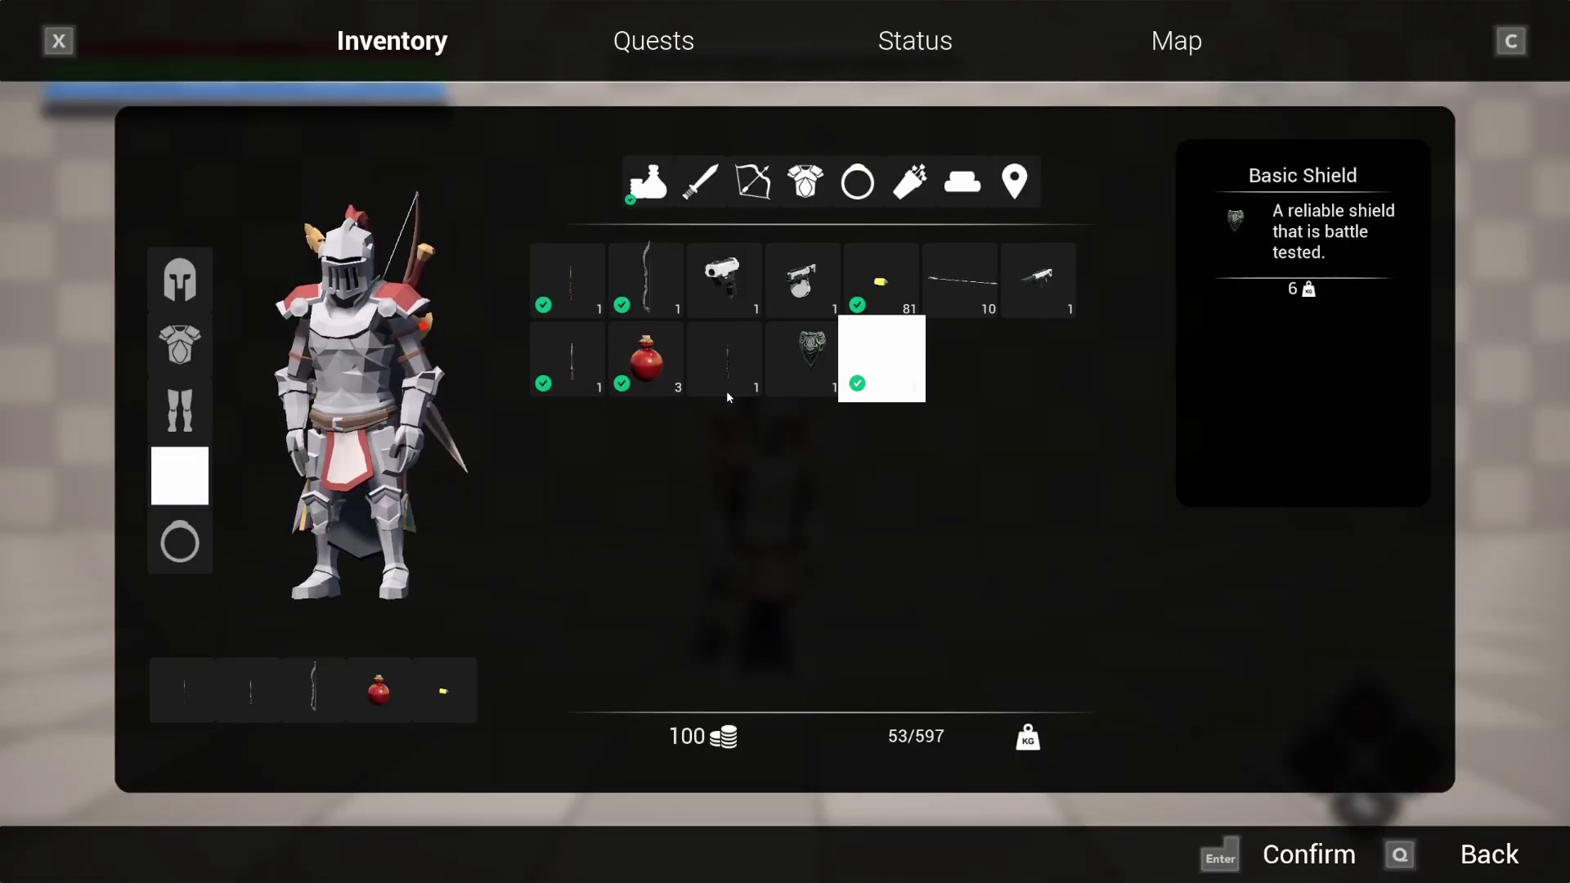
left_click(650, 47)
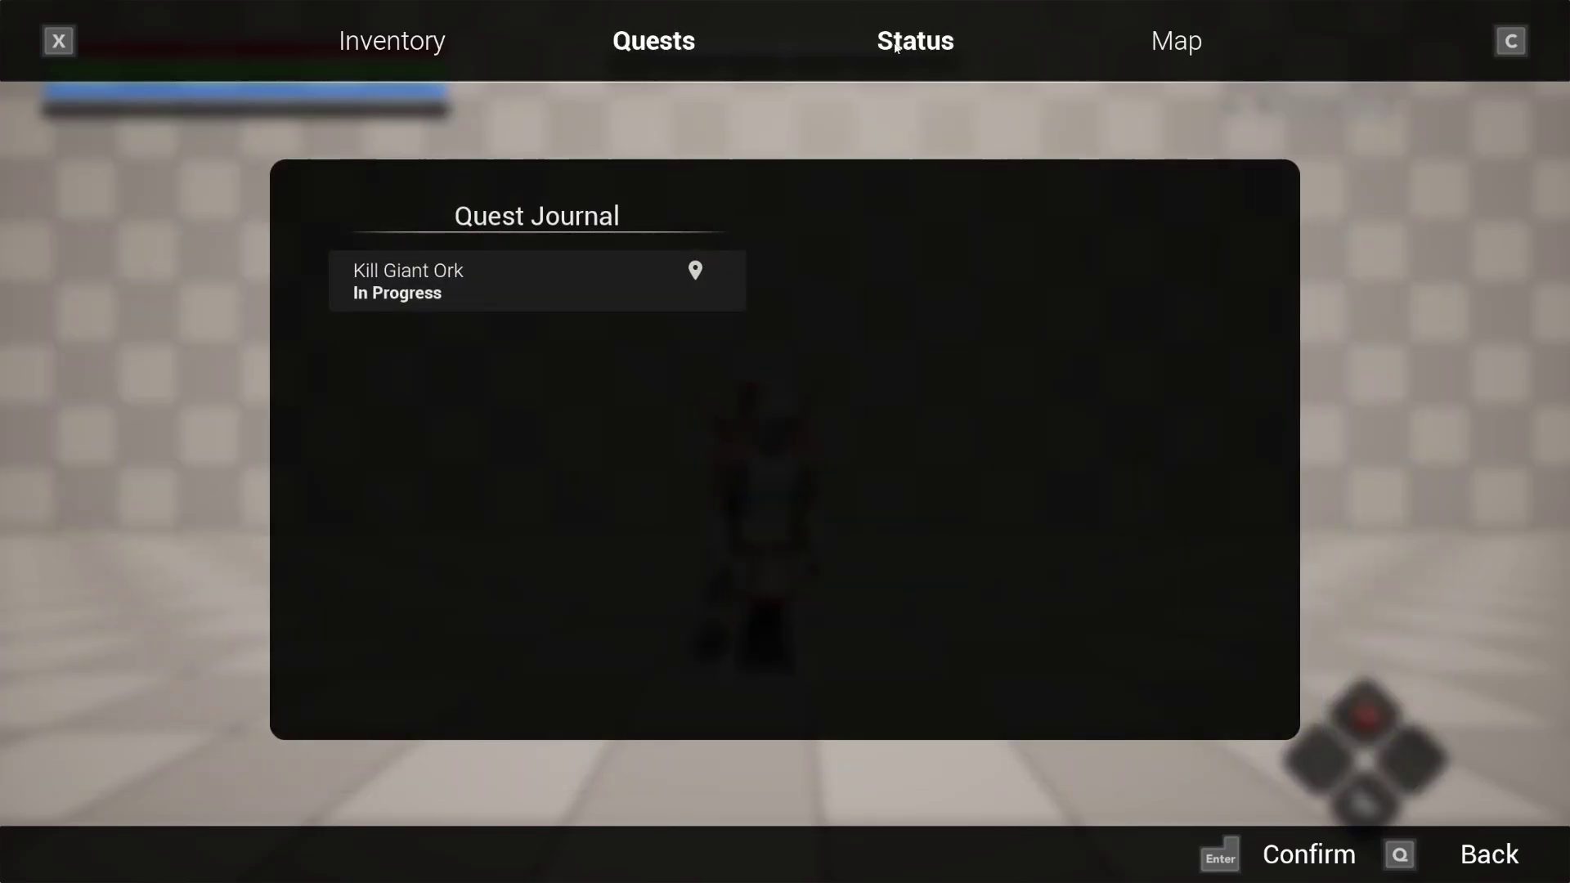
left_click(897, 45)
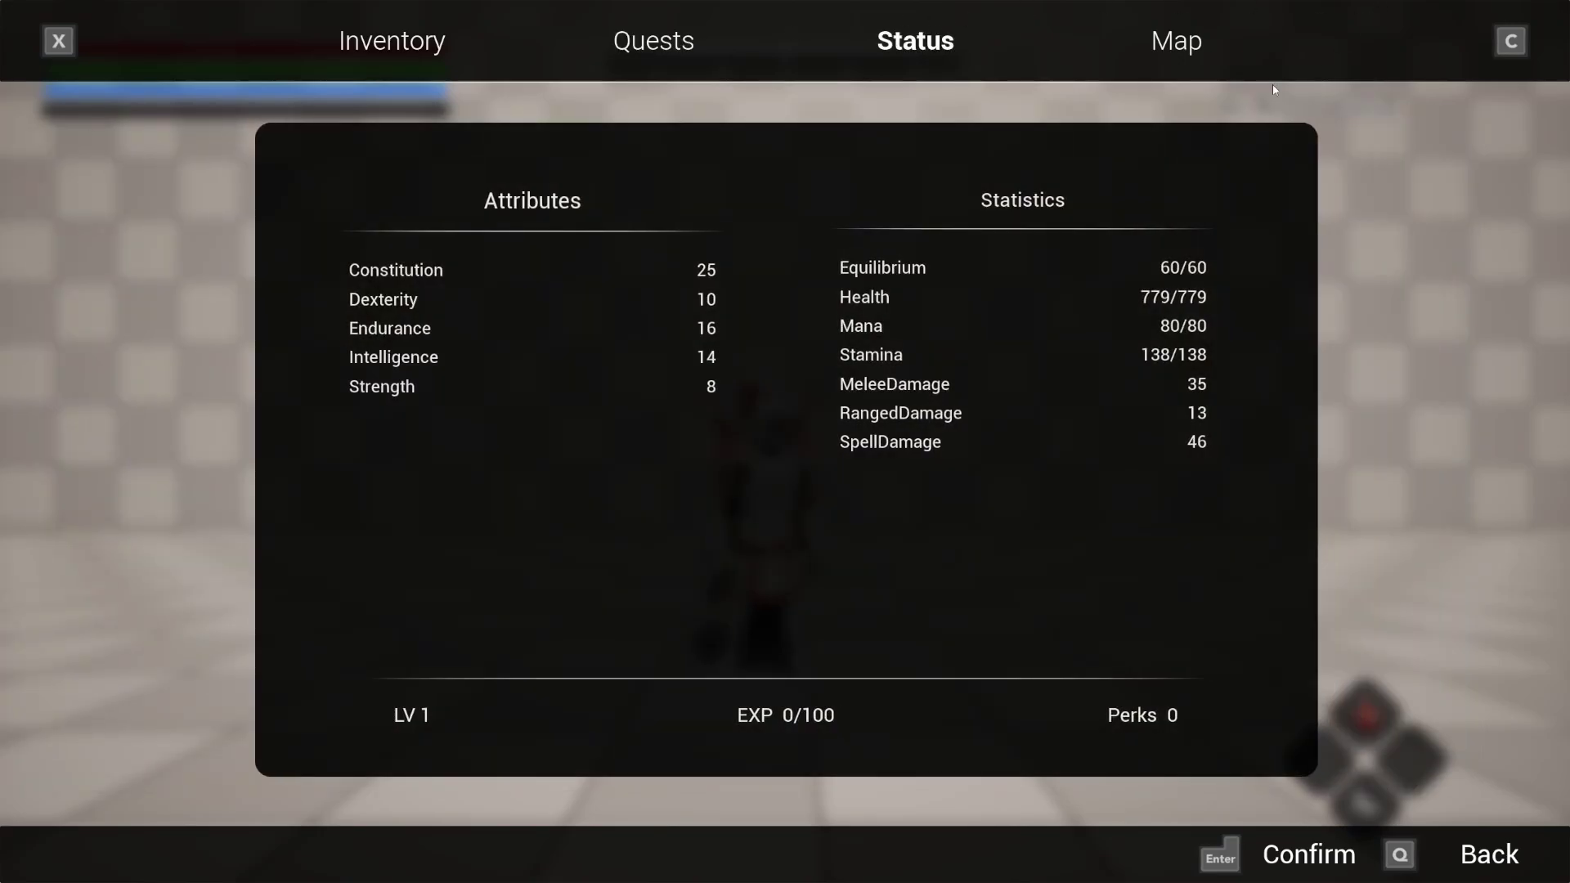
left_click(1202, 39)
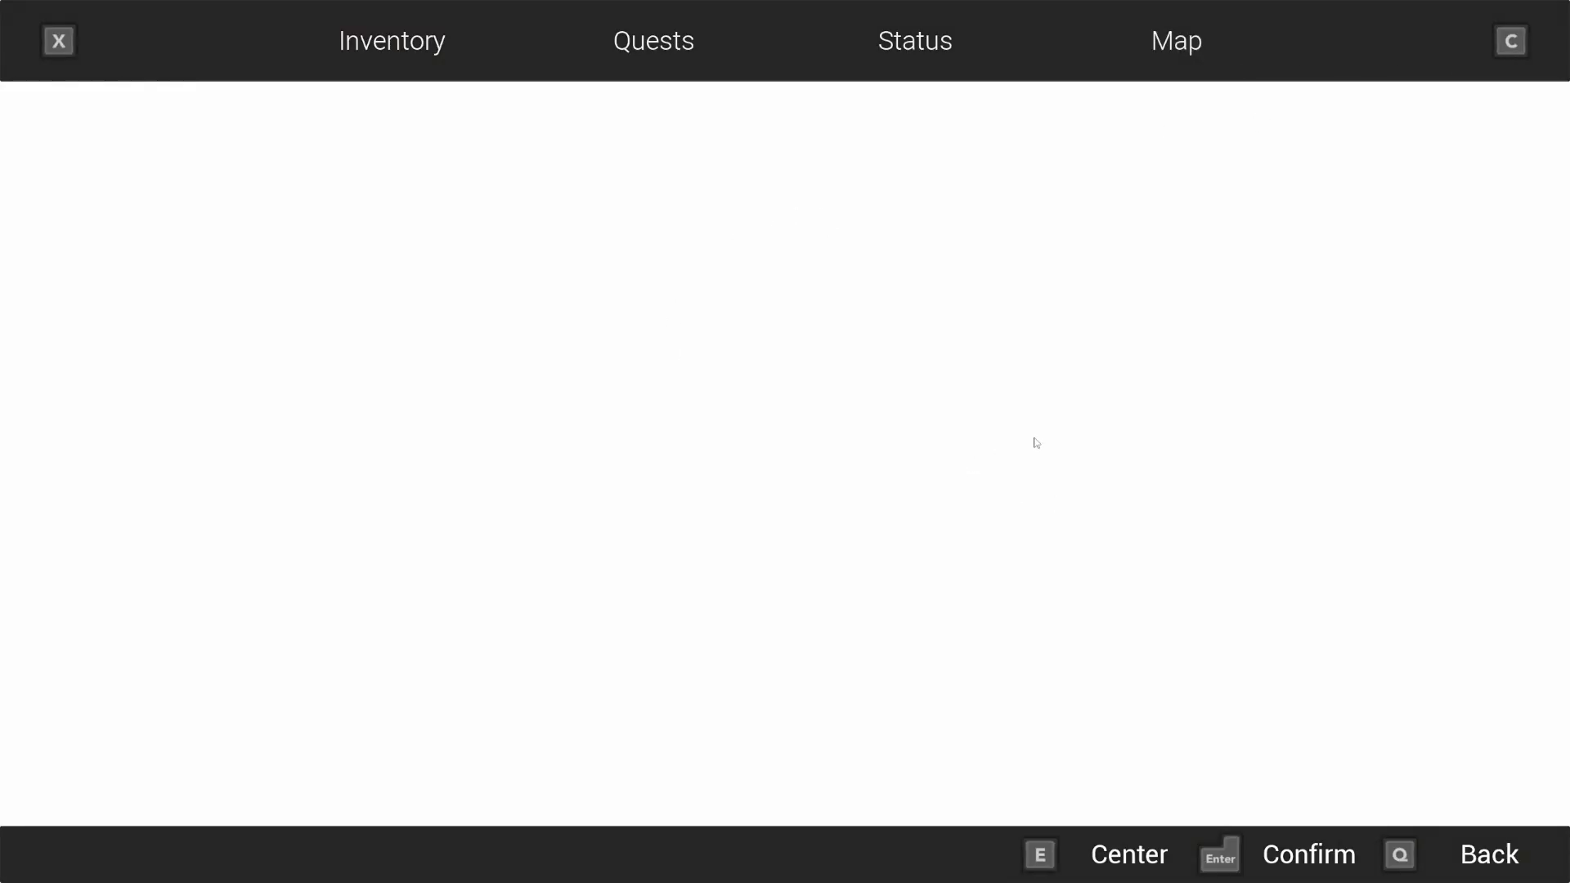
key("x")
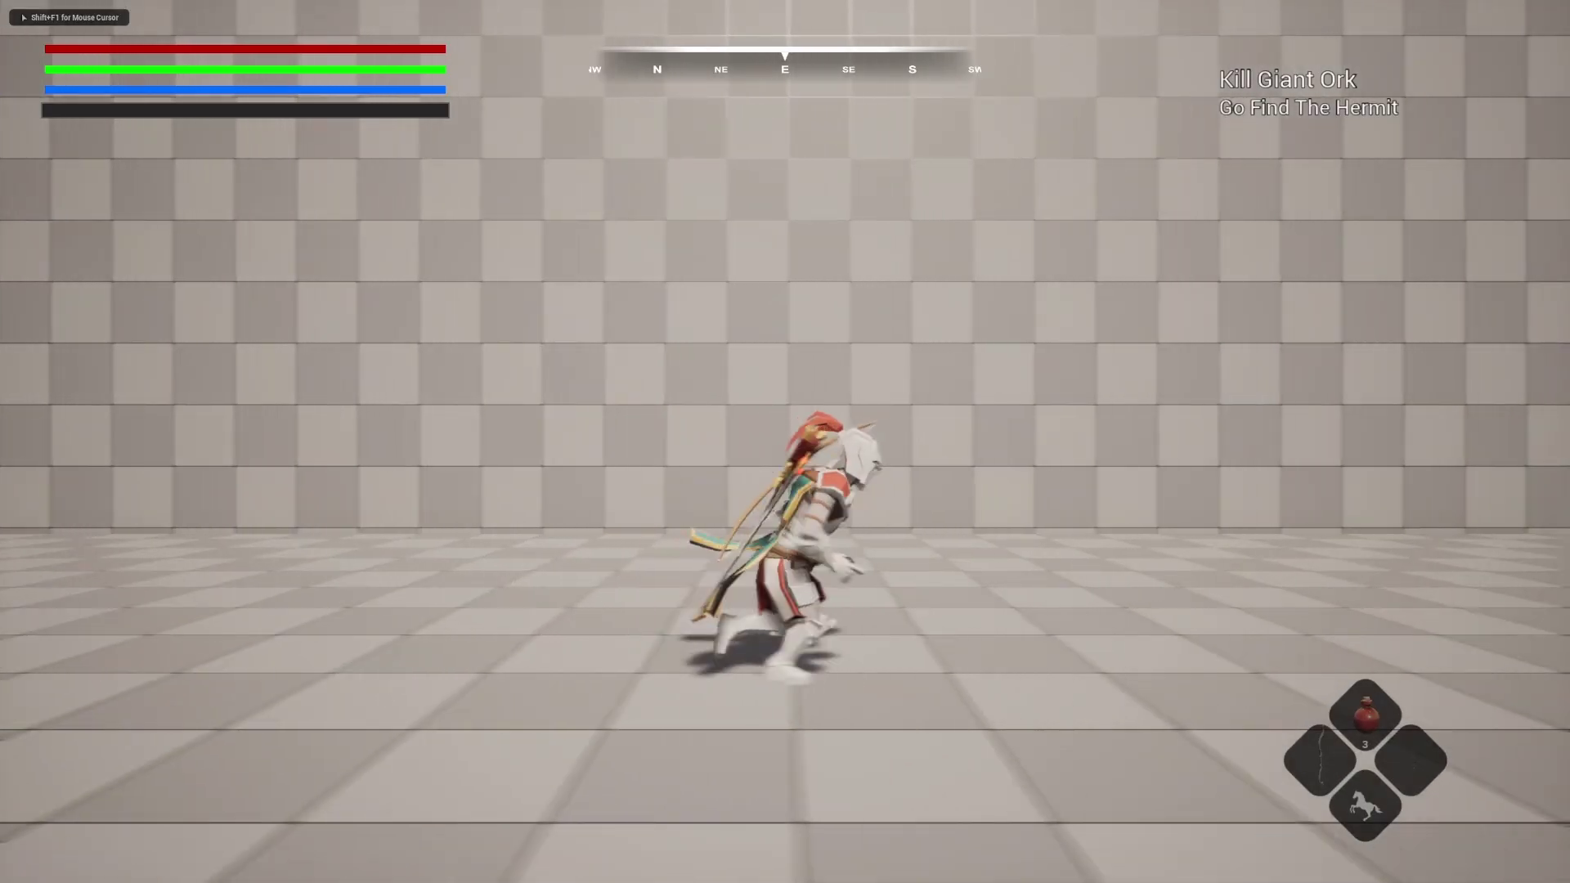
Test the dodge roll and further movement from the side view, and end the play session.
key("space")
key("space")
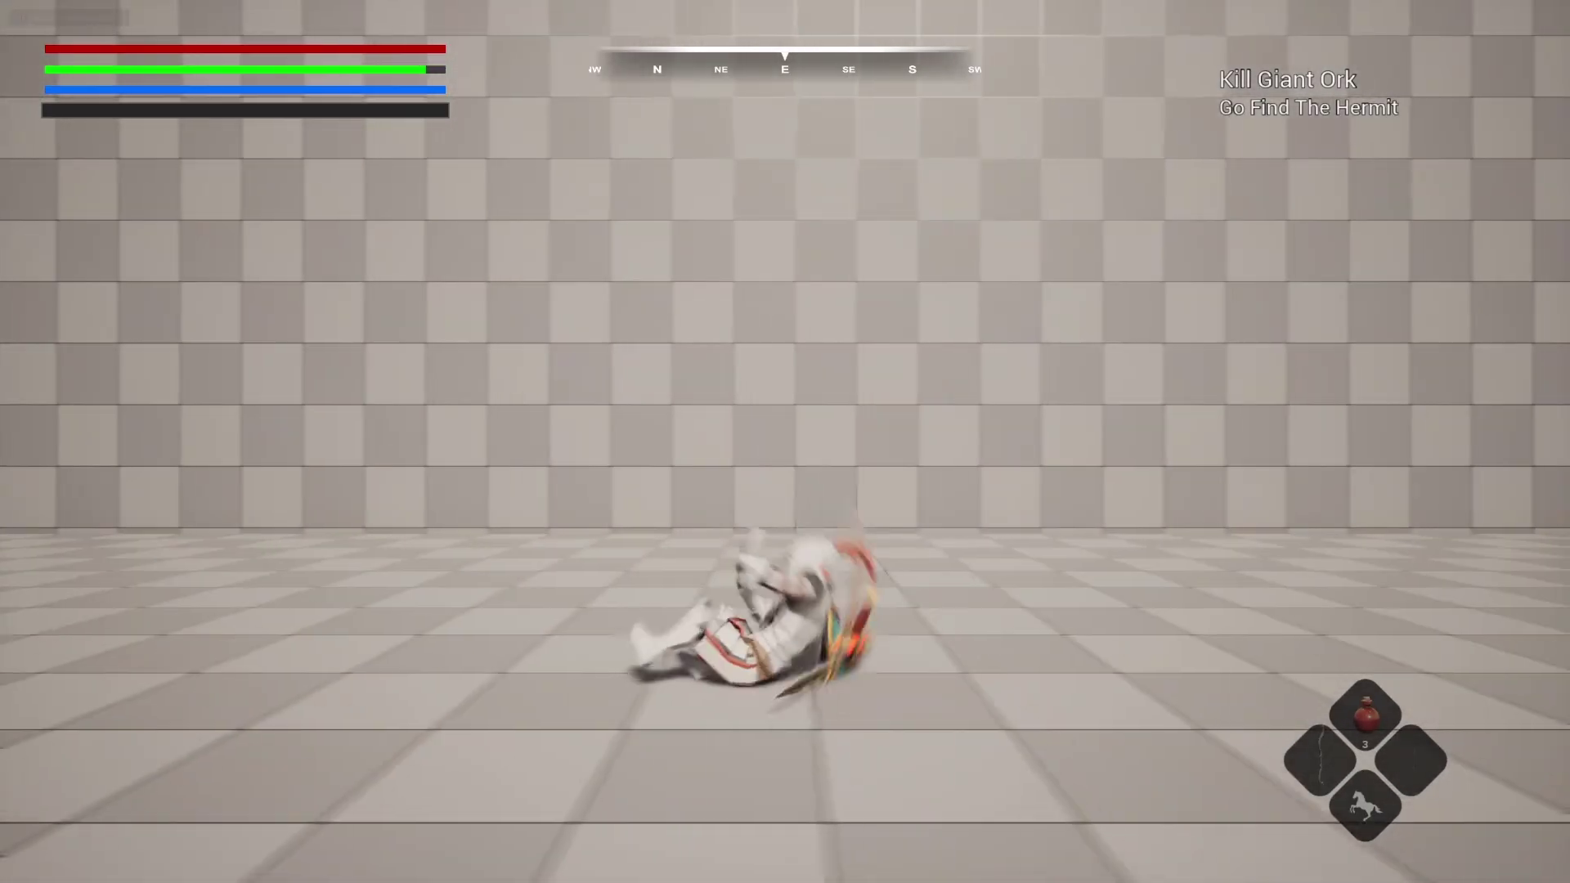
key("d")
key("s")
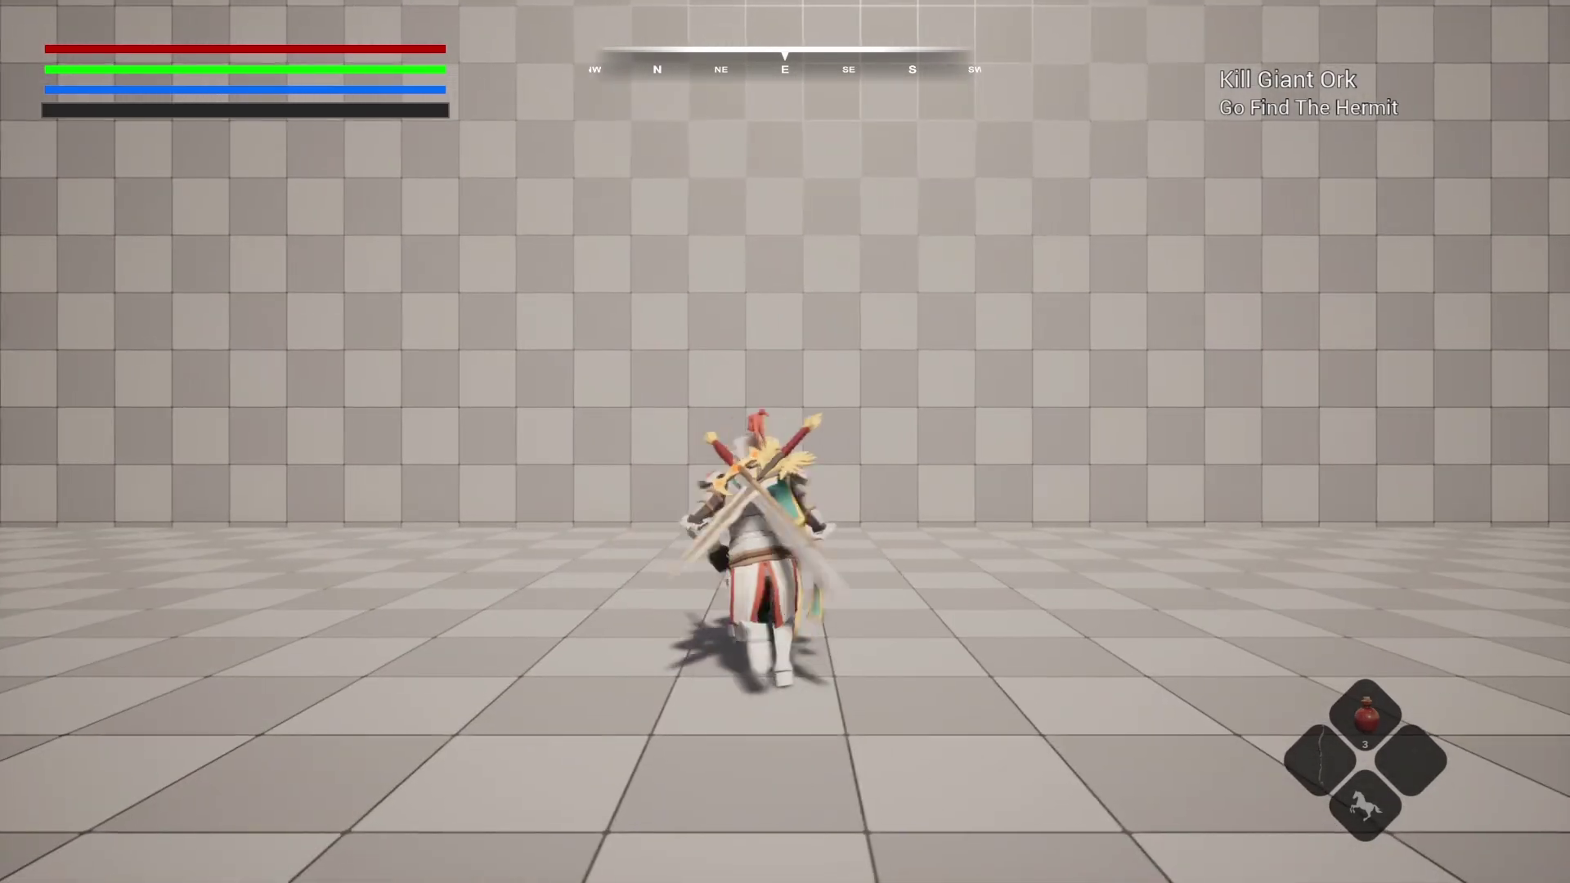
key("Escape")
Save the level containing the ACFDefenderEnemyBP enemy and start a play session.
key("w")
key("ctrl+s")
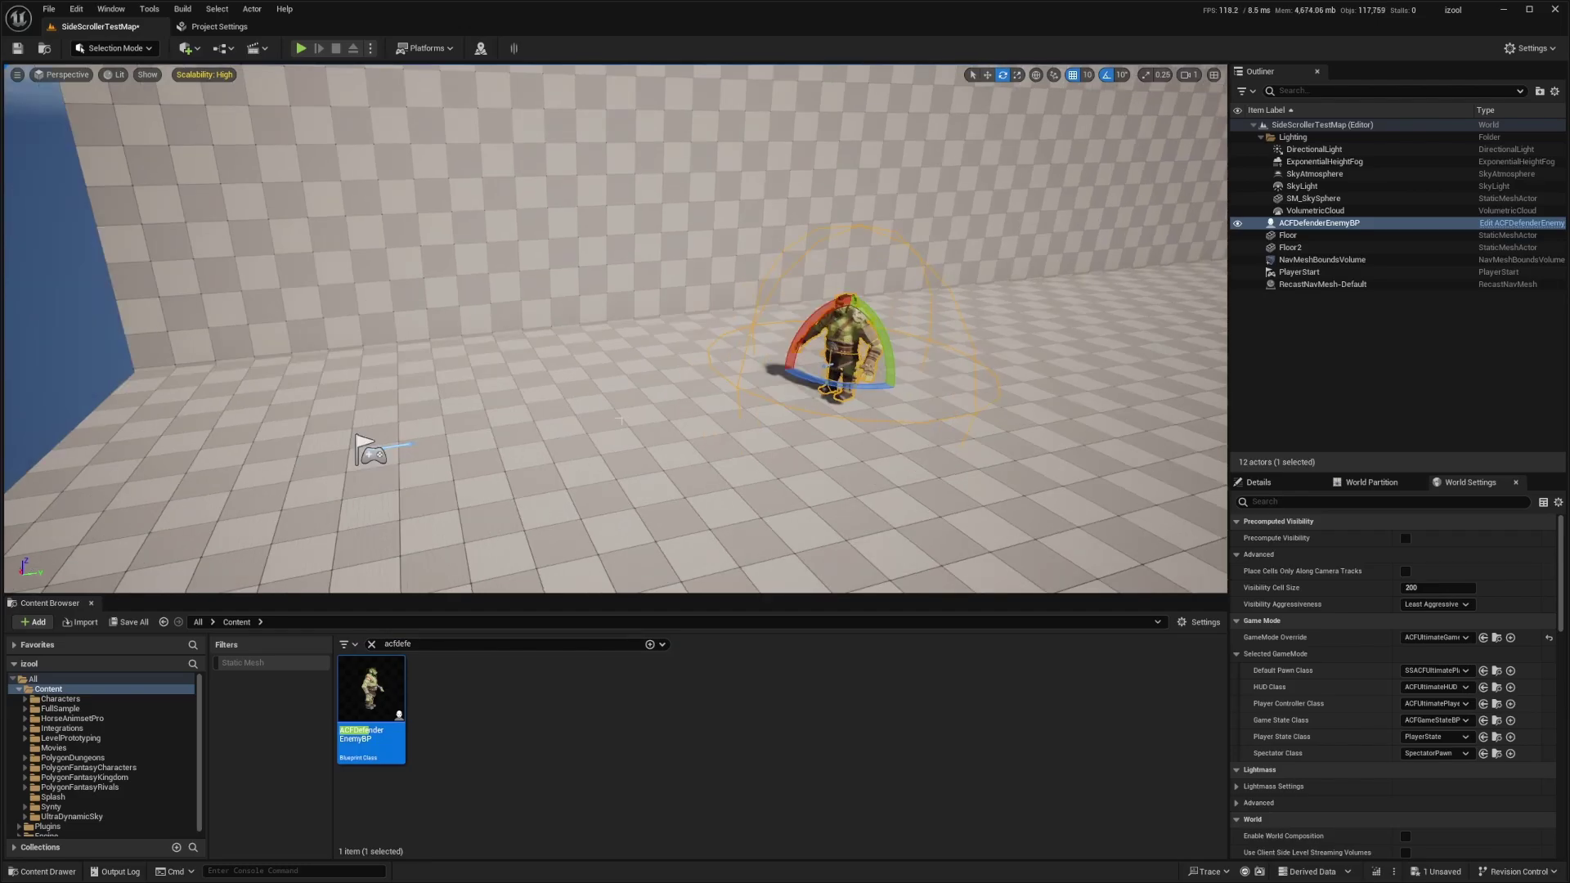
key("alt+p")
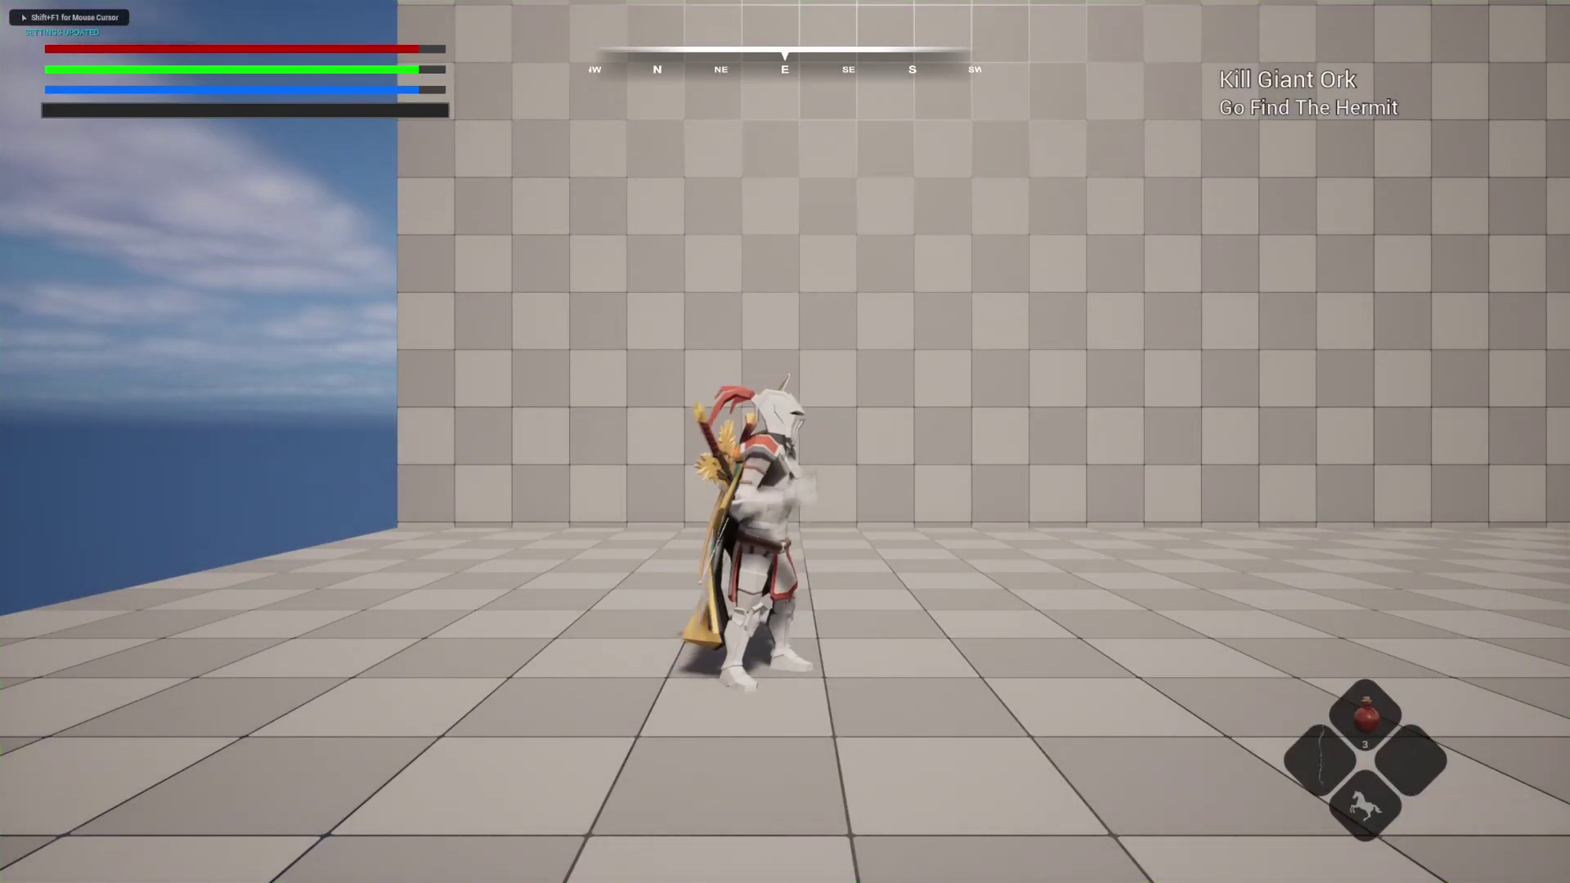
Fight the Boss enemy with the melee weapons from the side view and test moving over the floor's edge.
key("w")
key("d")
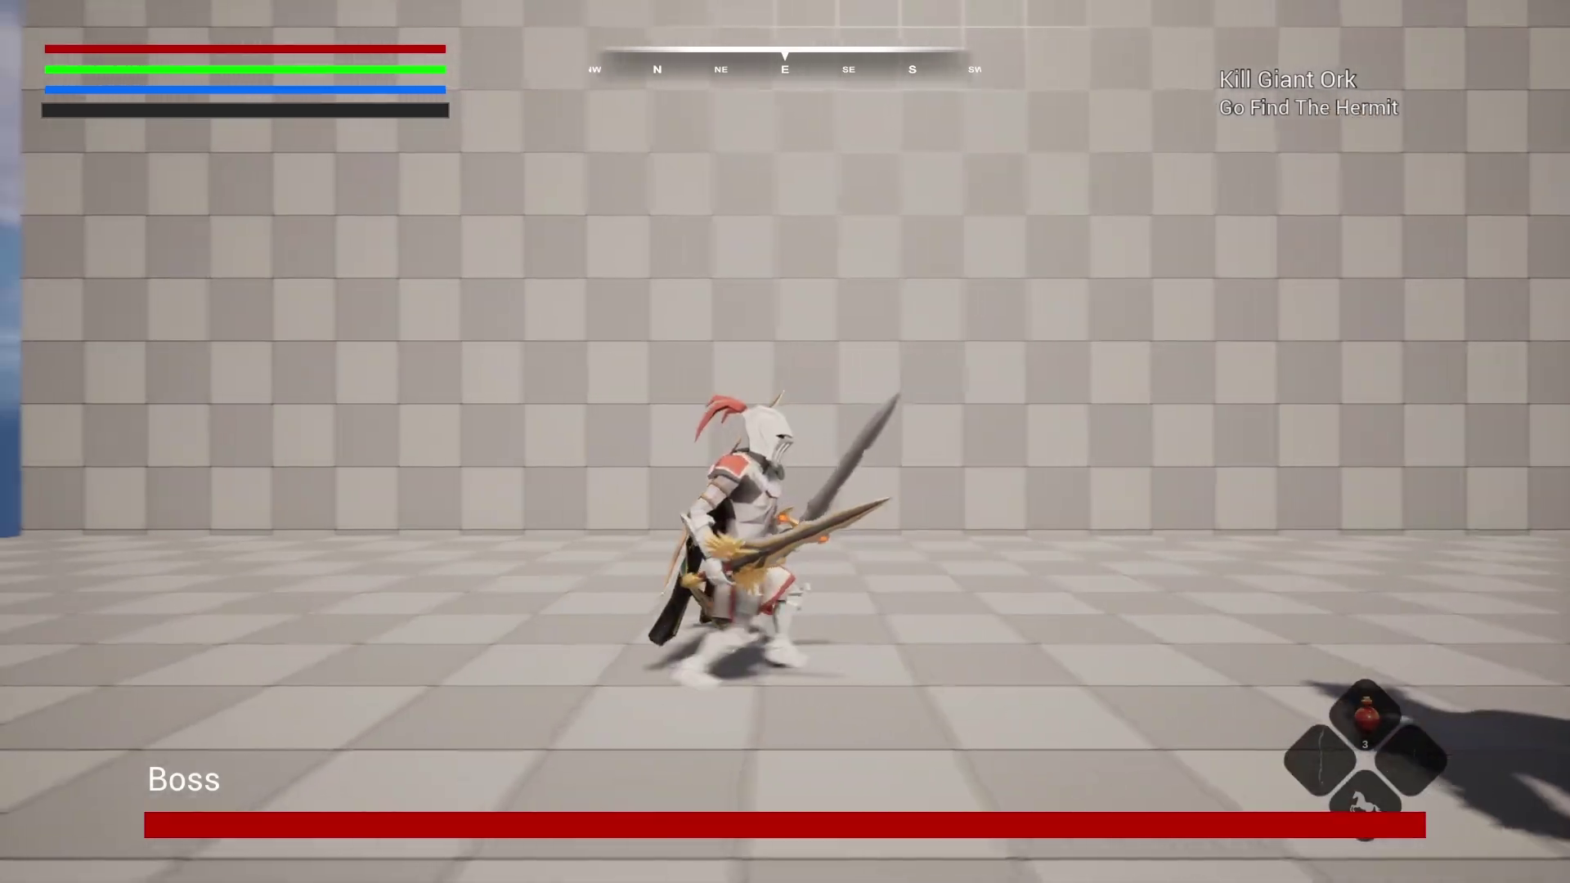
key("s")
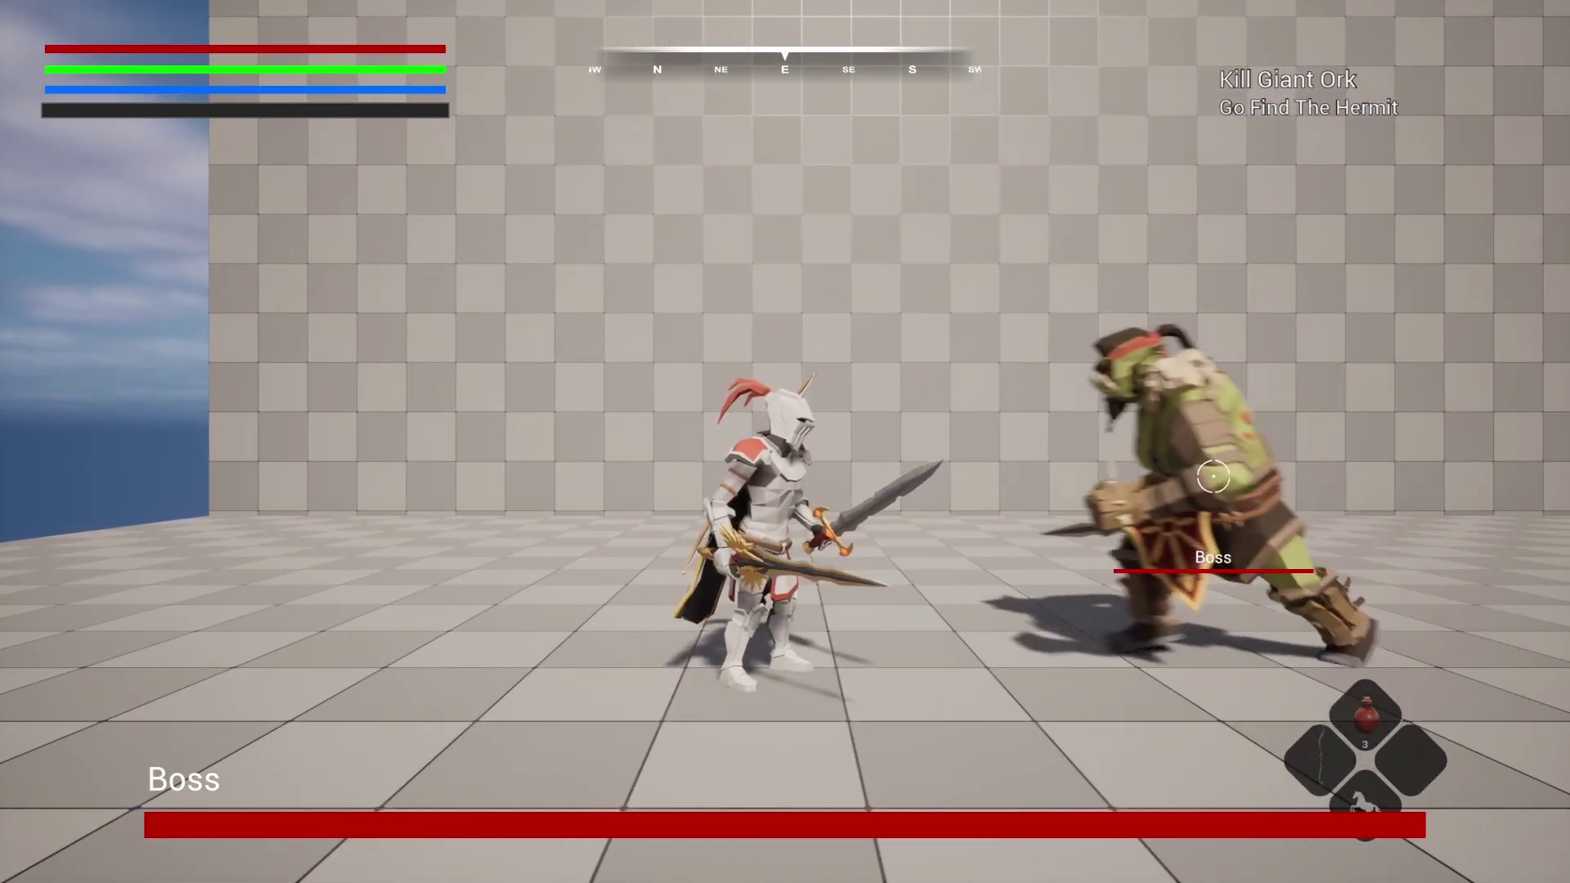
left_click(785, 442)
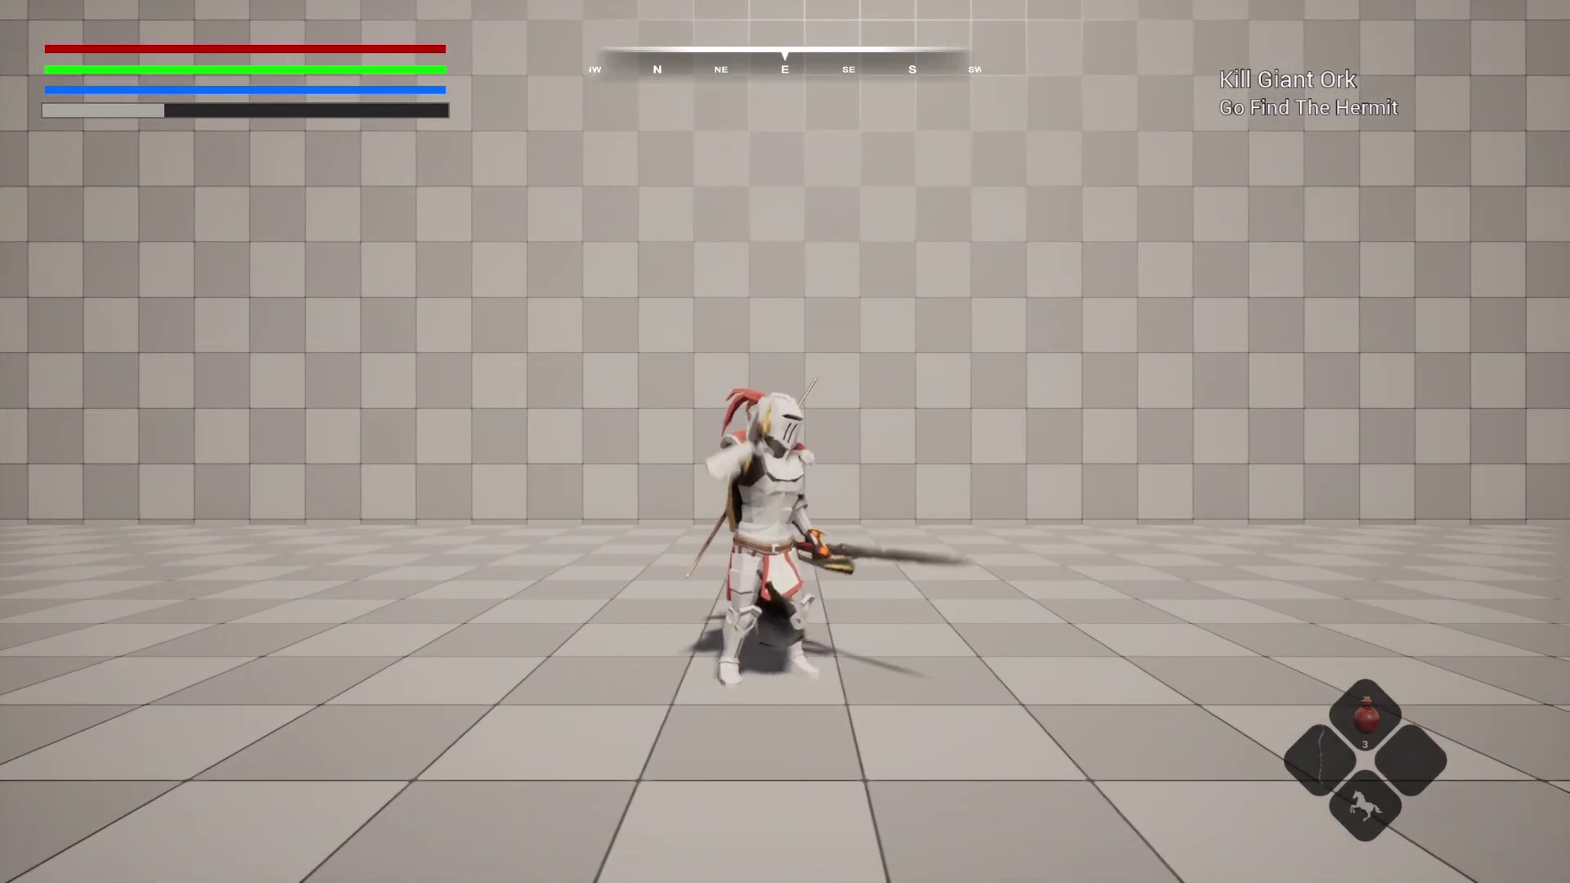
key("s")
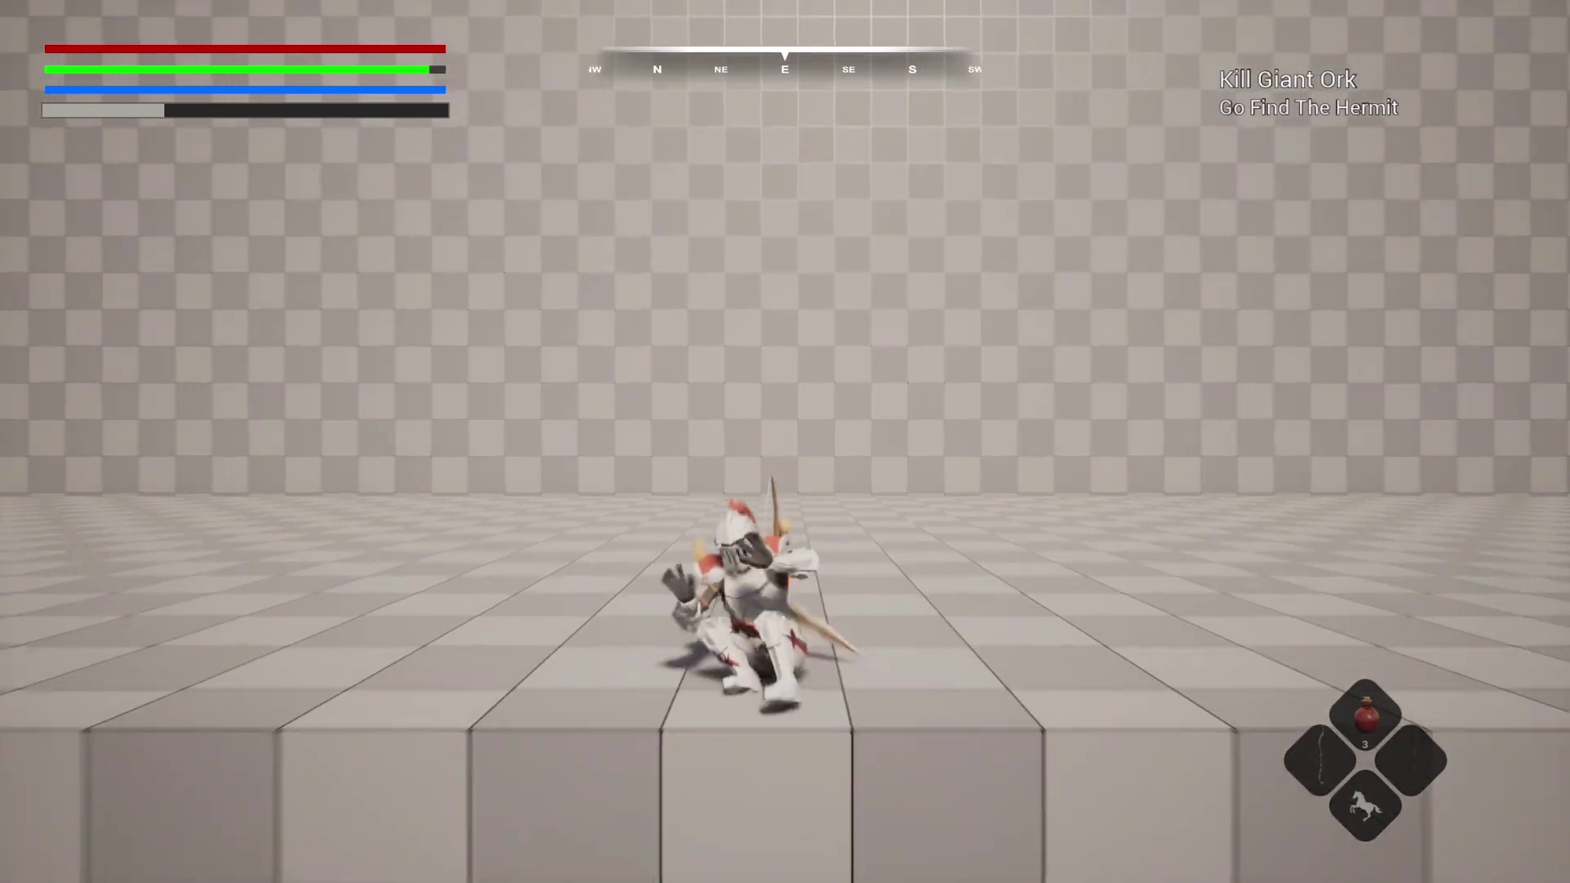
key("space")
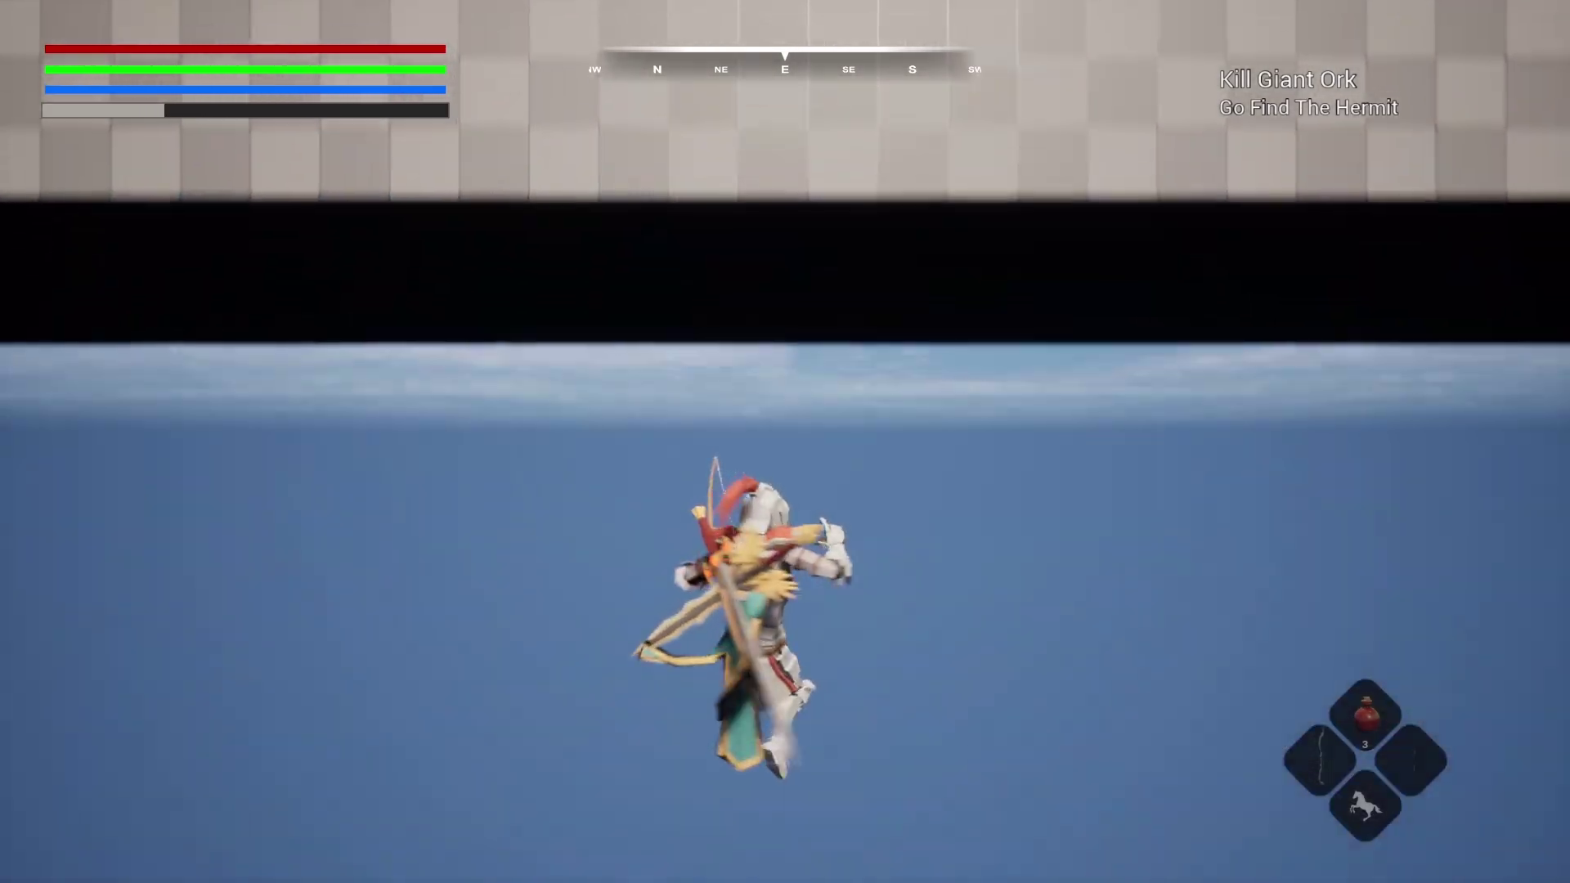